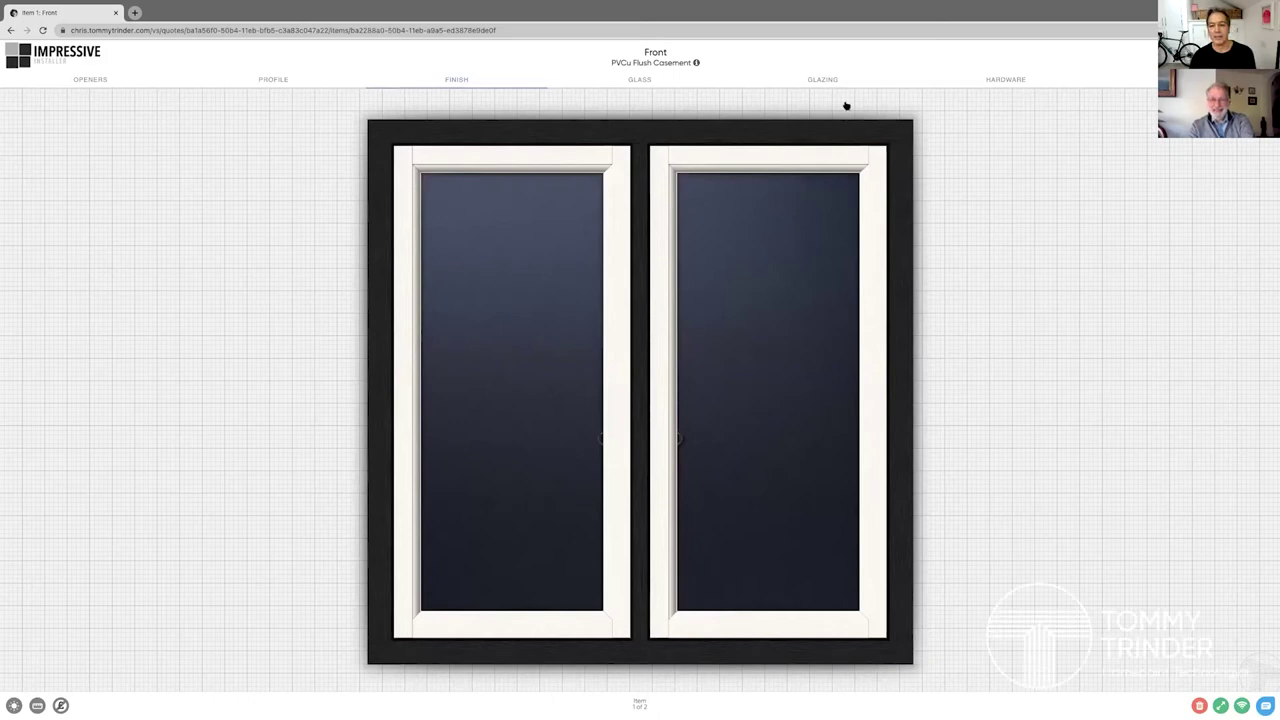
Add an auto Georgian bar grid to both sashes and show the realistic view with sky and handles.
click(826, 81)
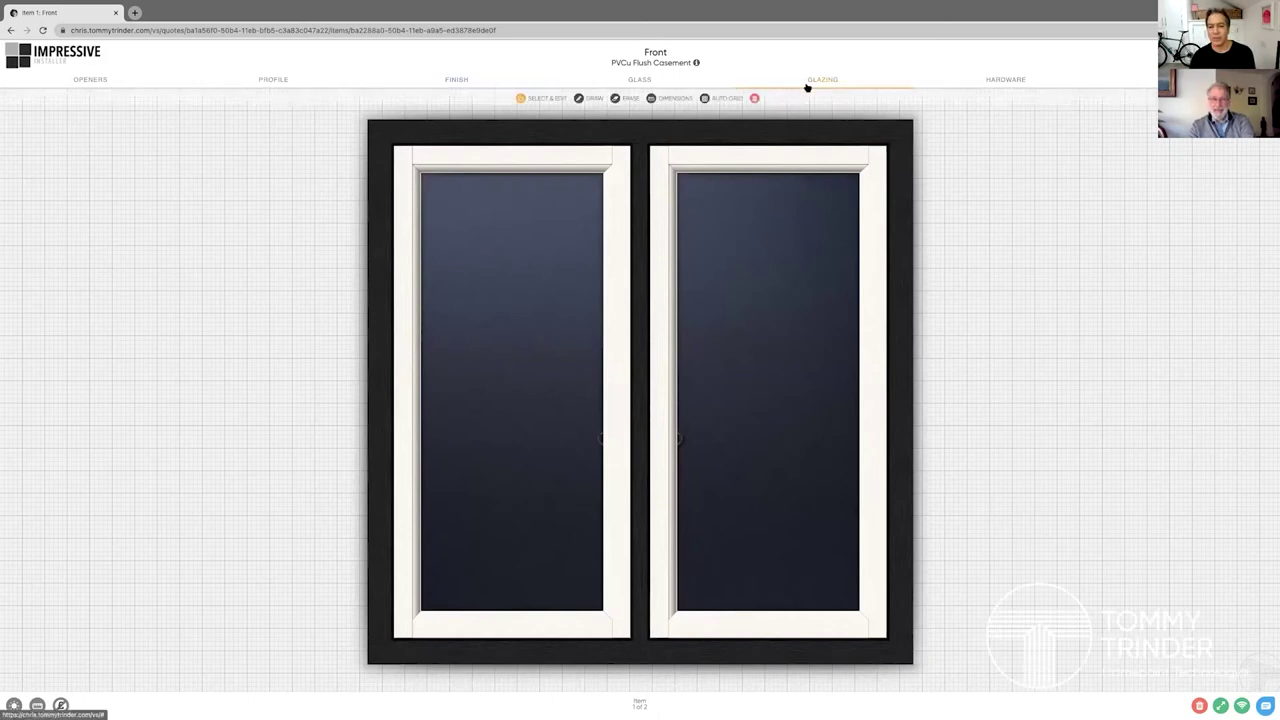
click(713, 99)
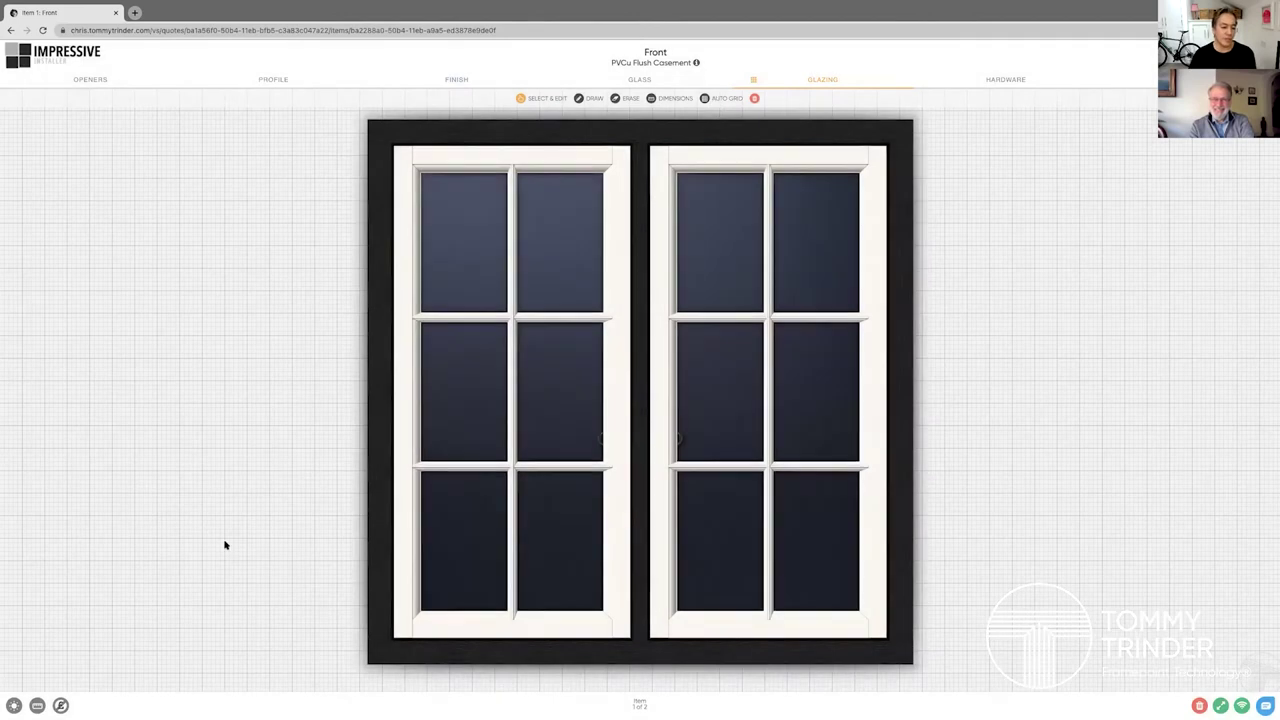
click(14, 707)
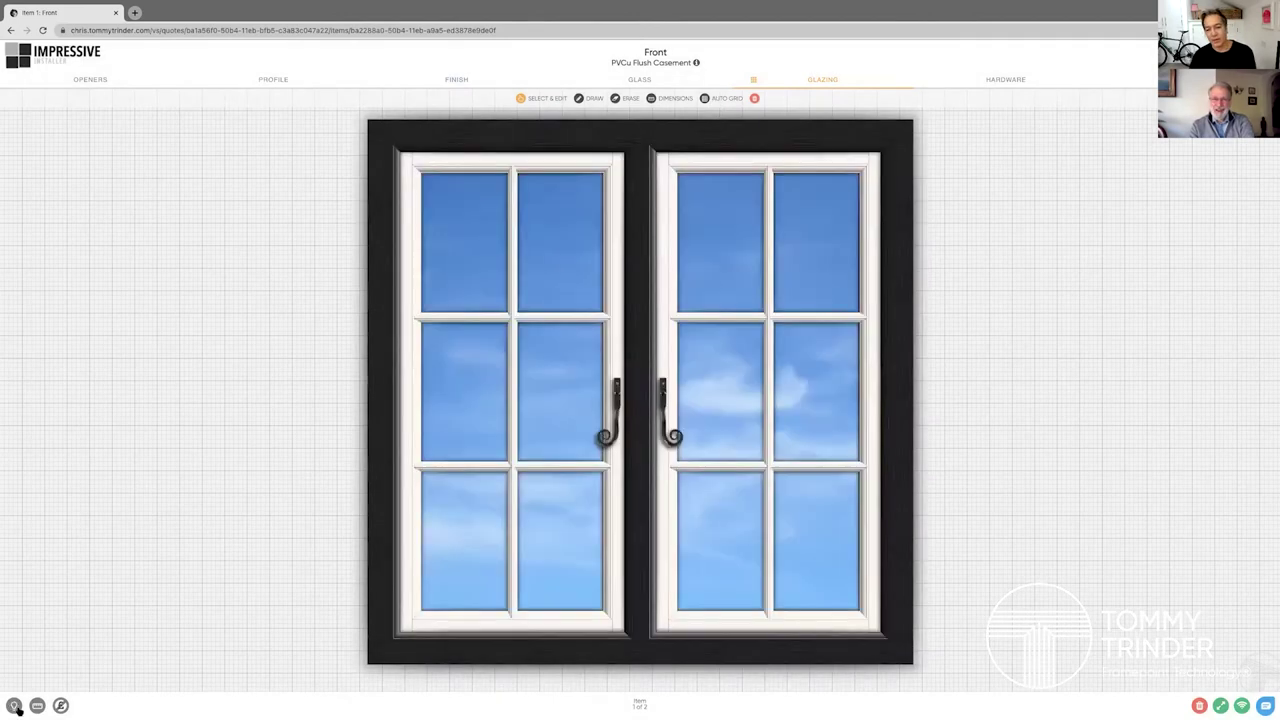
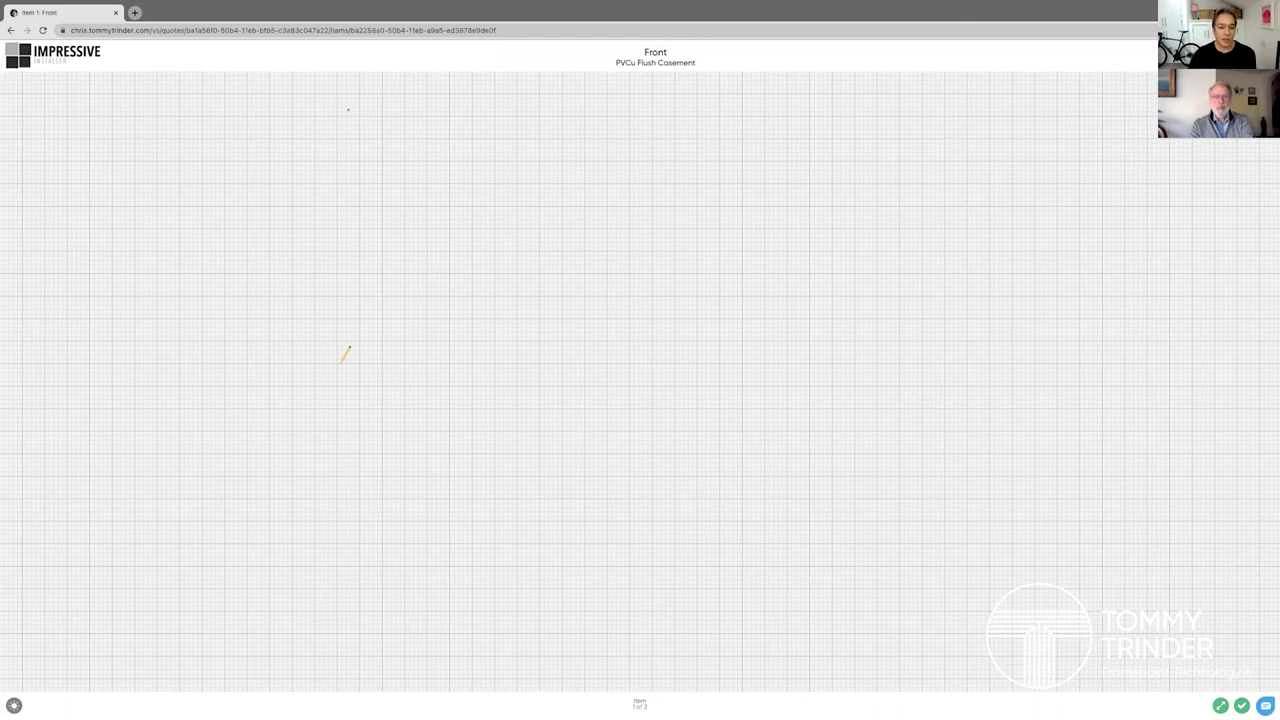
Sketch a window outline divided into nine panes by two mullions and two transoms.
mouse_move(348, 108)
mouse_down()
mouse_move(957, 578)
mouse_move(877, 74)
mouse_move(348, 108)
mouse_up()
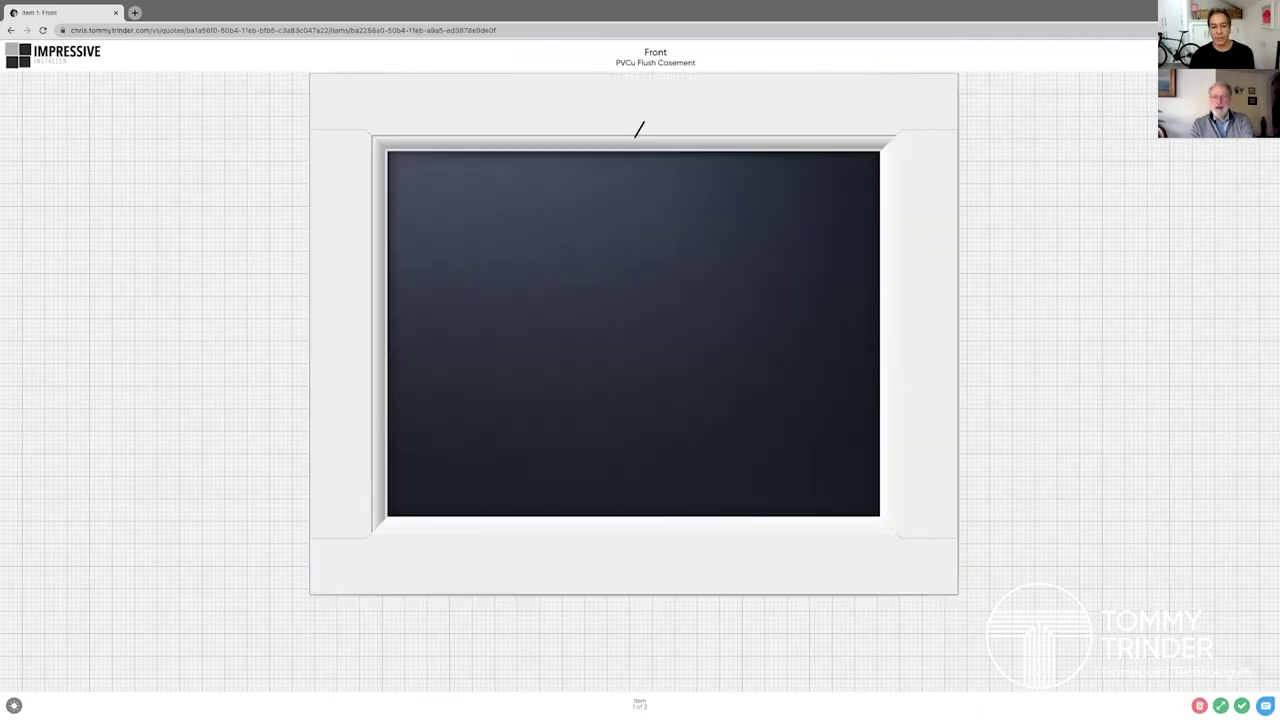
drag(626, 118, 628, 515)
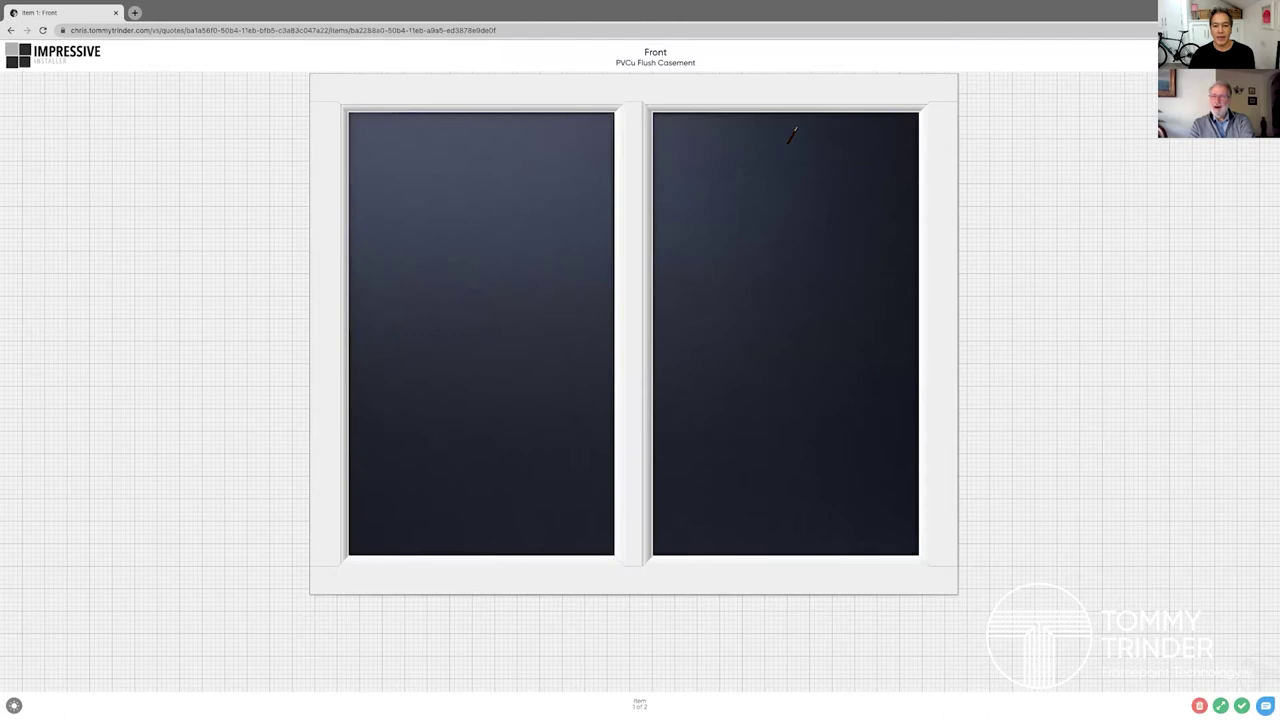
drag(790, 110, 775, 535)
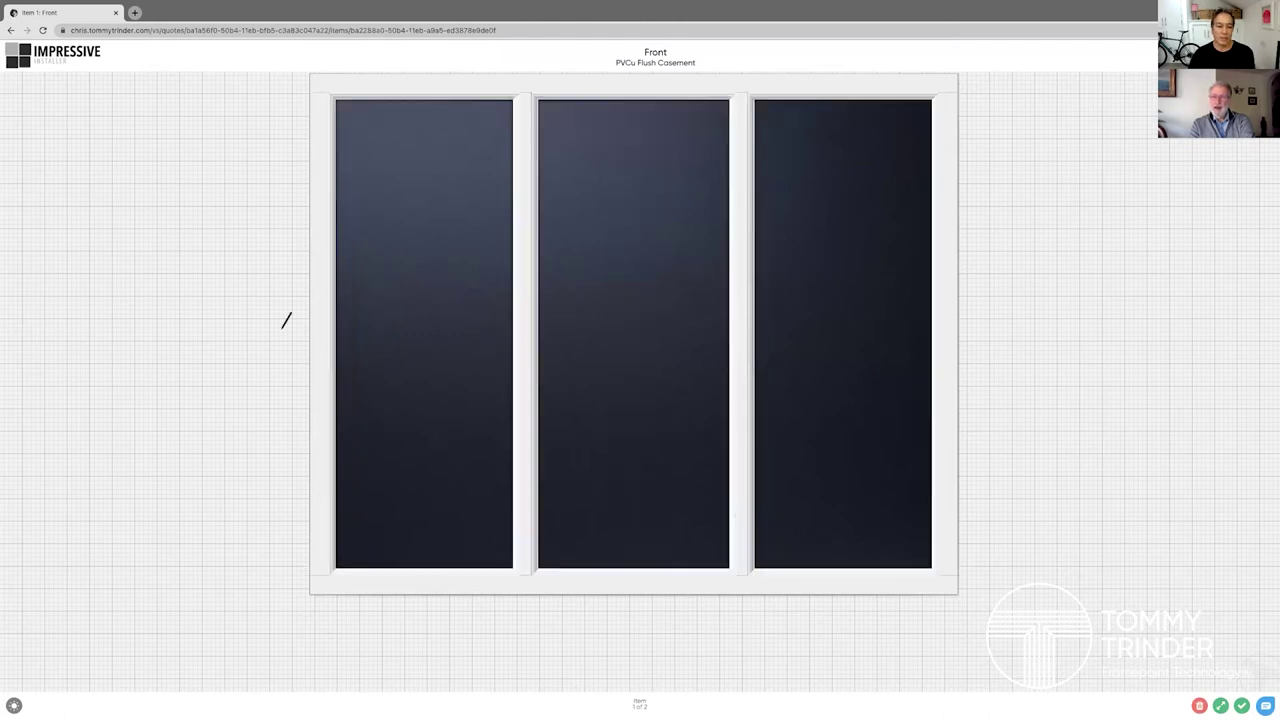
drag(320, 292, 958, 280)
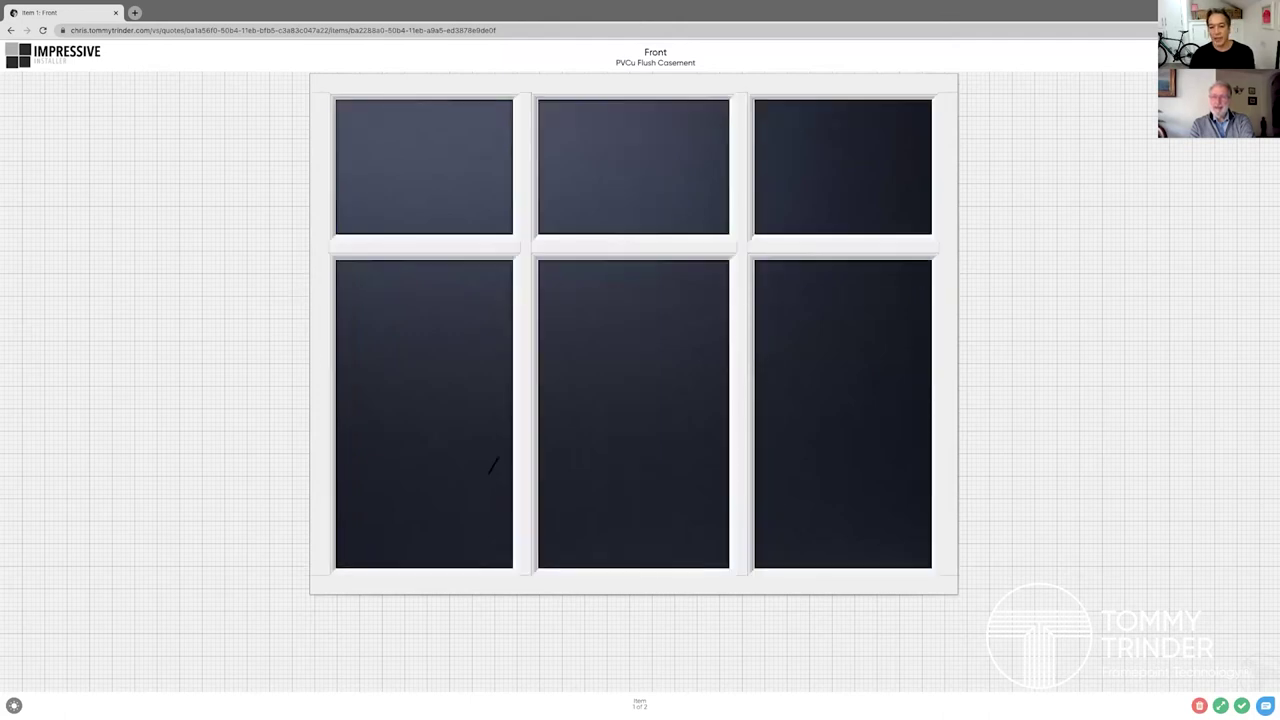
drag(318, 440, 936, 438)
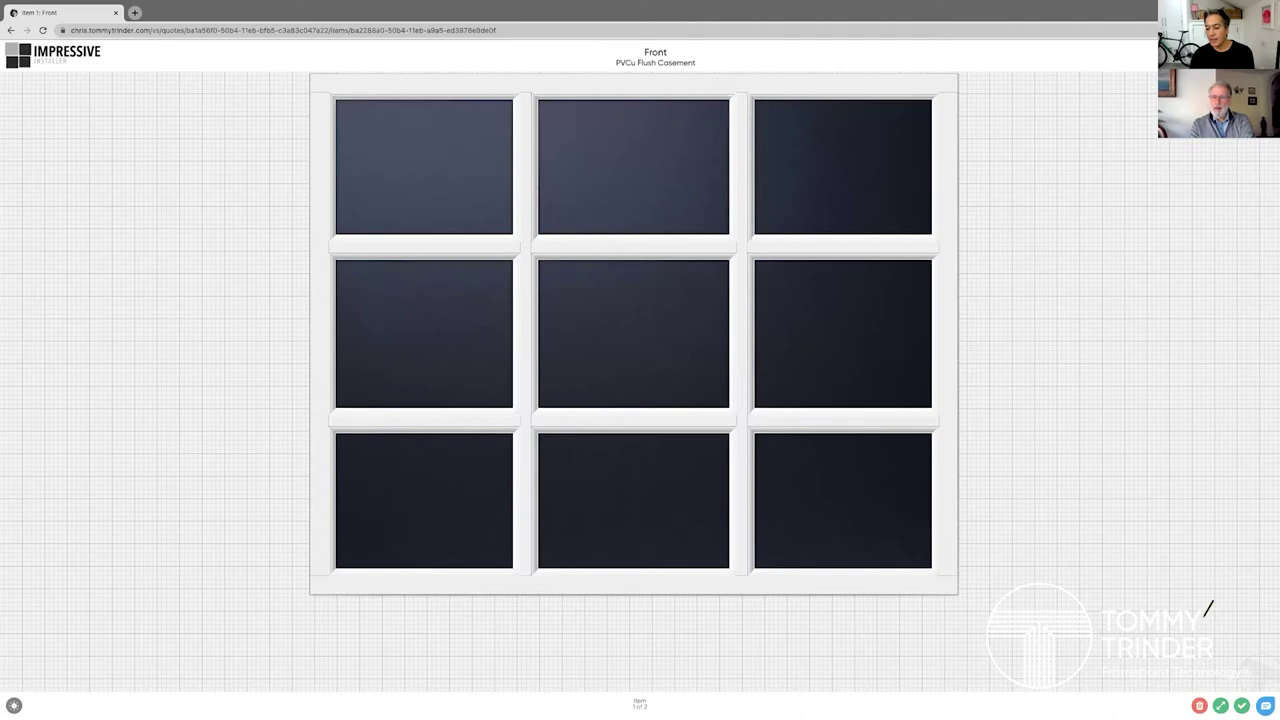
Delete the nine-pane sketch and redraw a window split by one central mullion.
click(1199, 706)
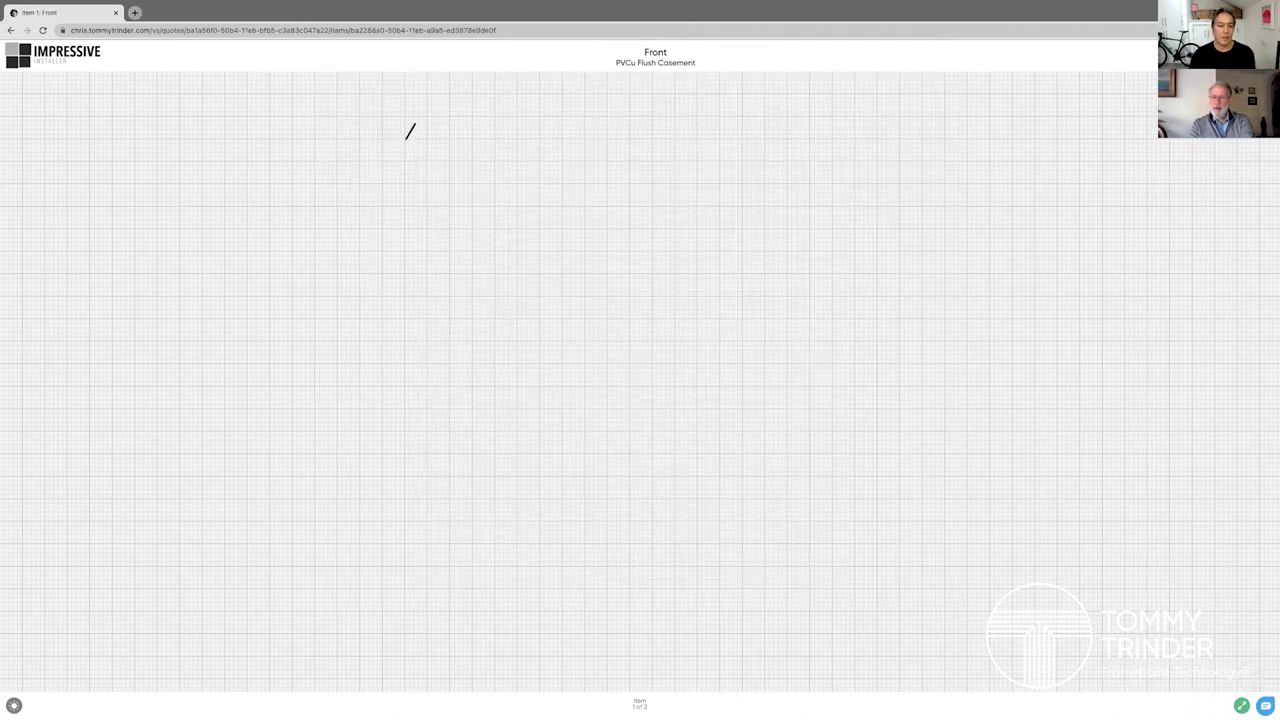
mouse_move(404, 140)
mouse_down()
mouse_move(420, 660)
mouse_move(842, 596)
mouse_move(790, 150)
mouse_move(480, 120)
mouse_move(404, 138)
mouse_up()
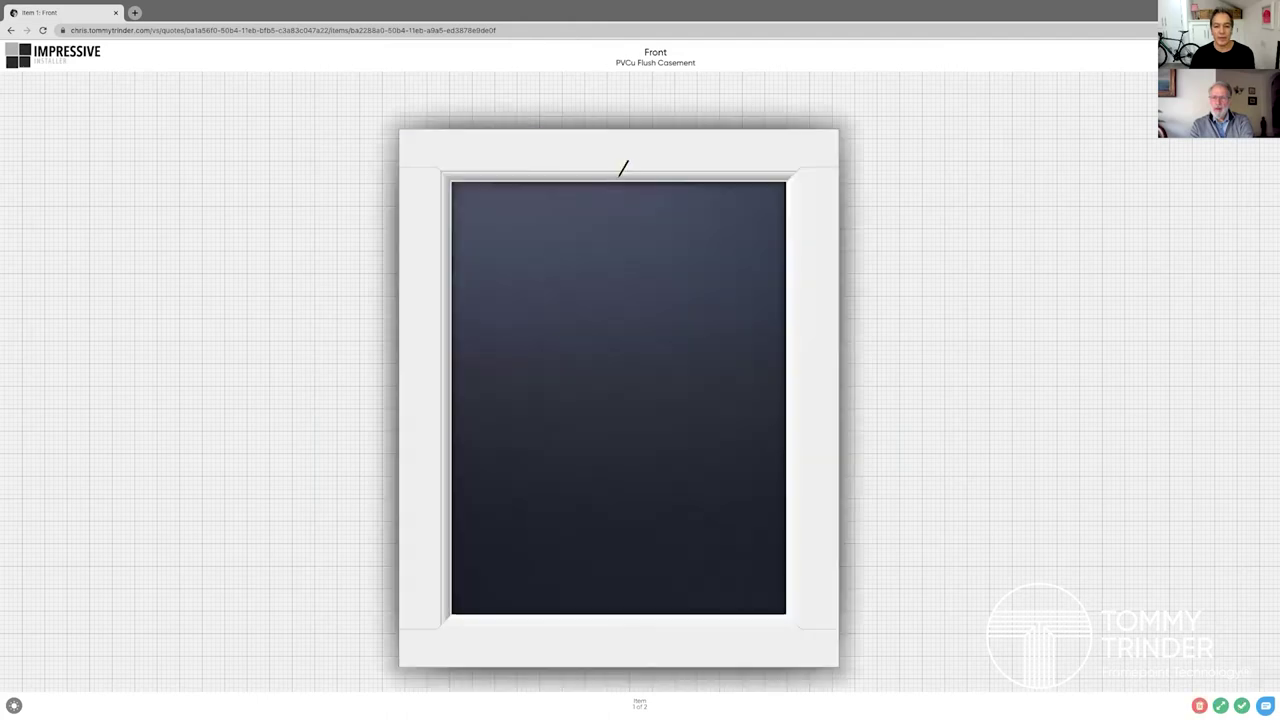
drag(618, 162, 620, 610)
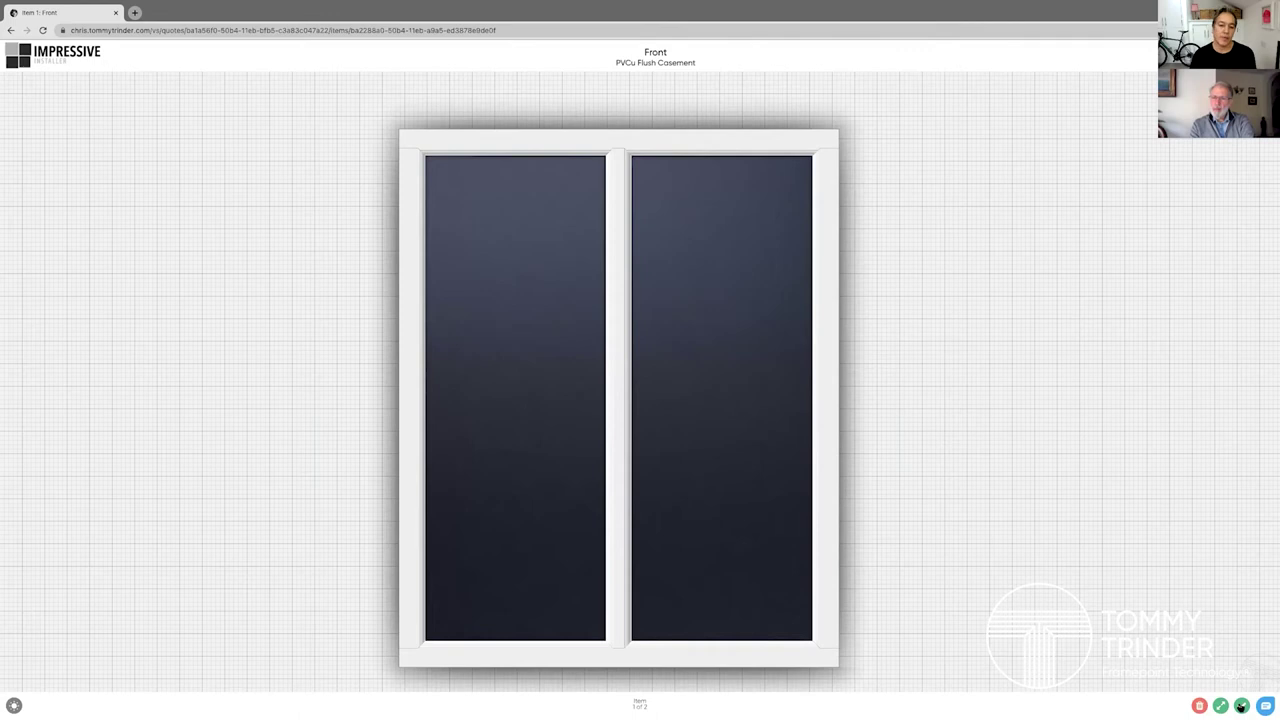
Finish sketching and set the window height to 1200.
click(1242, 707)
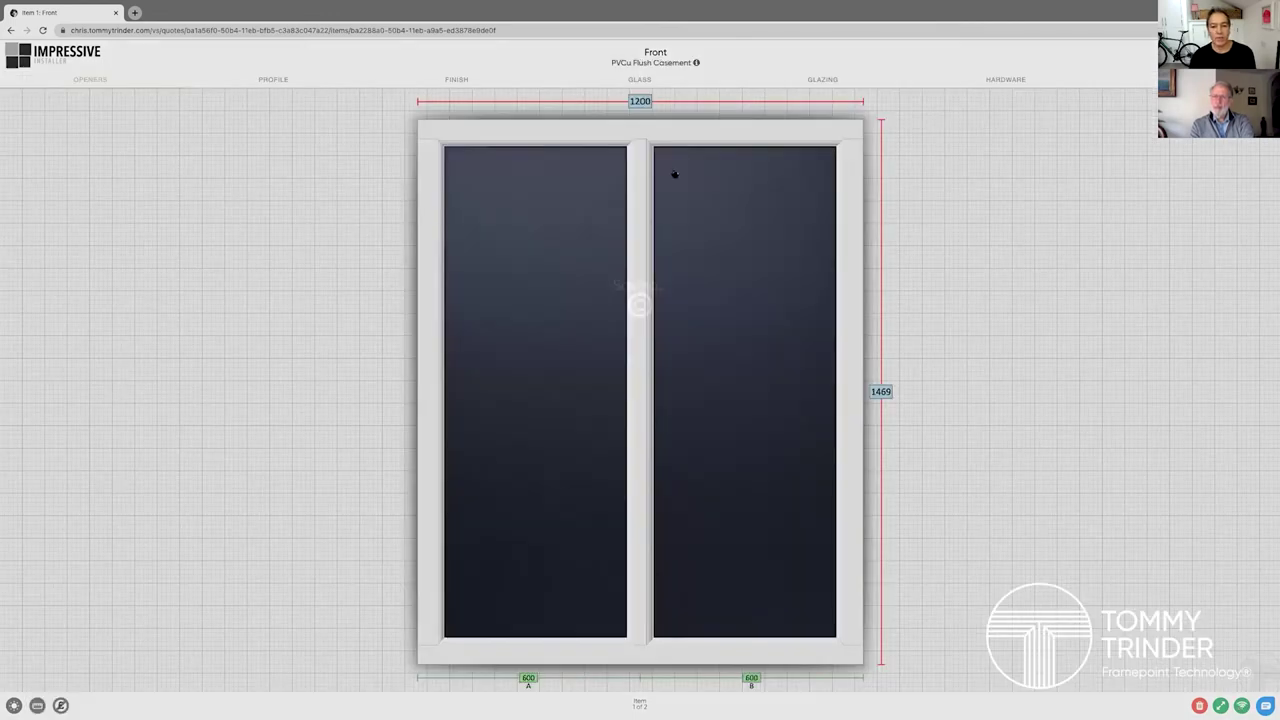
click(881, 391)
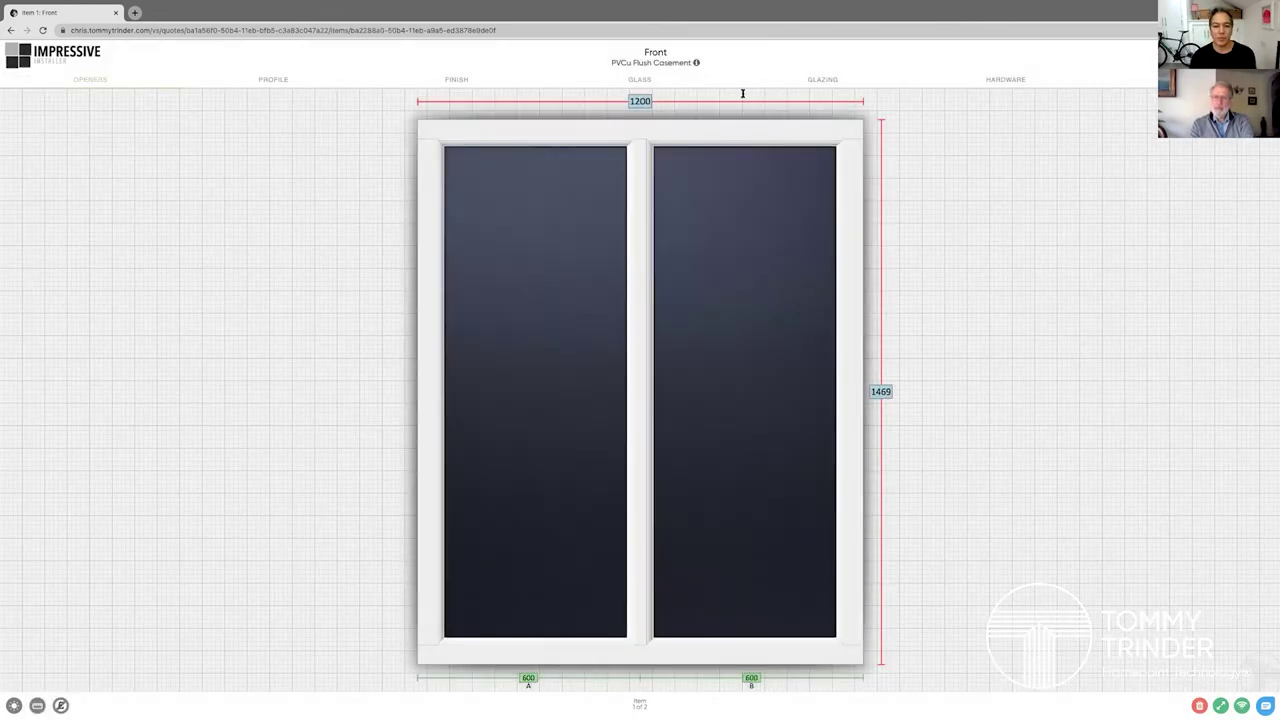
click(640, 101)
text(1200)
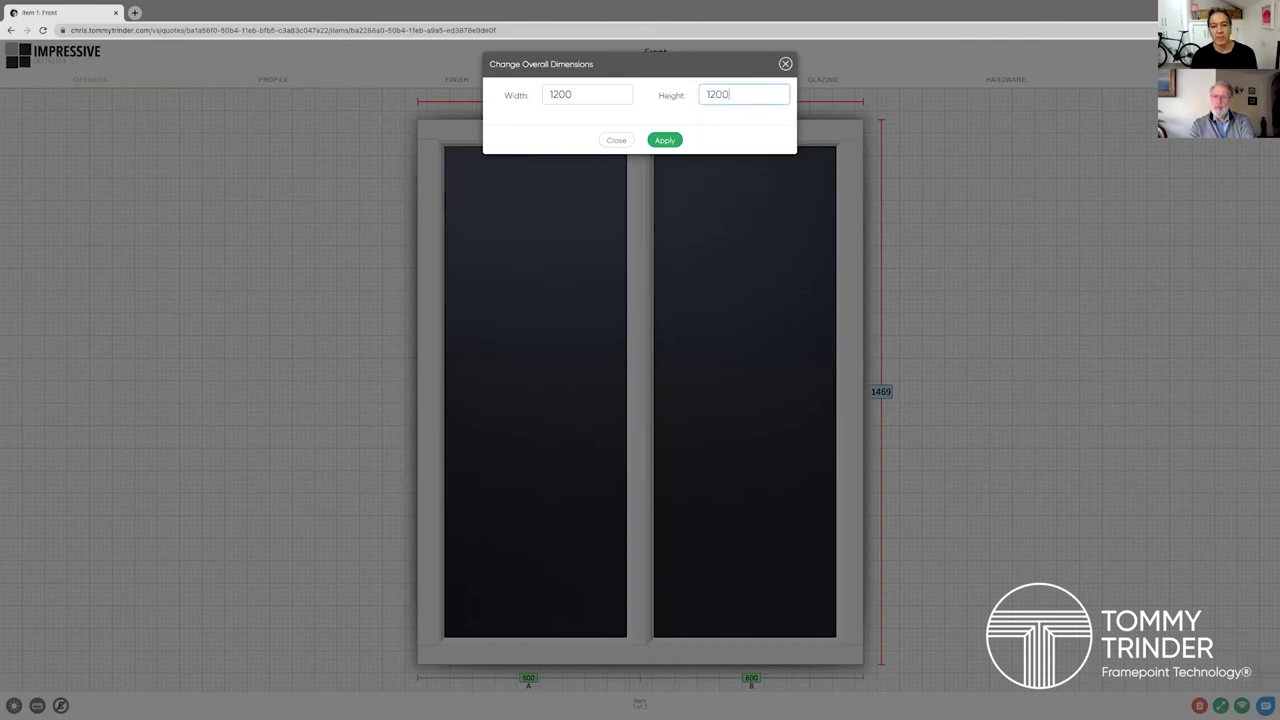
click(665, 140)
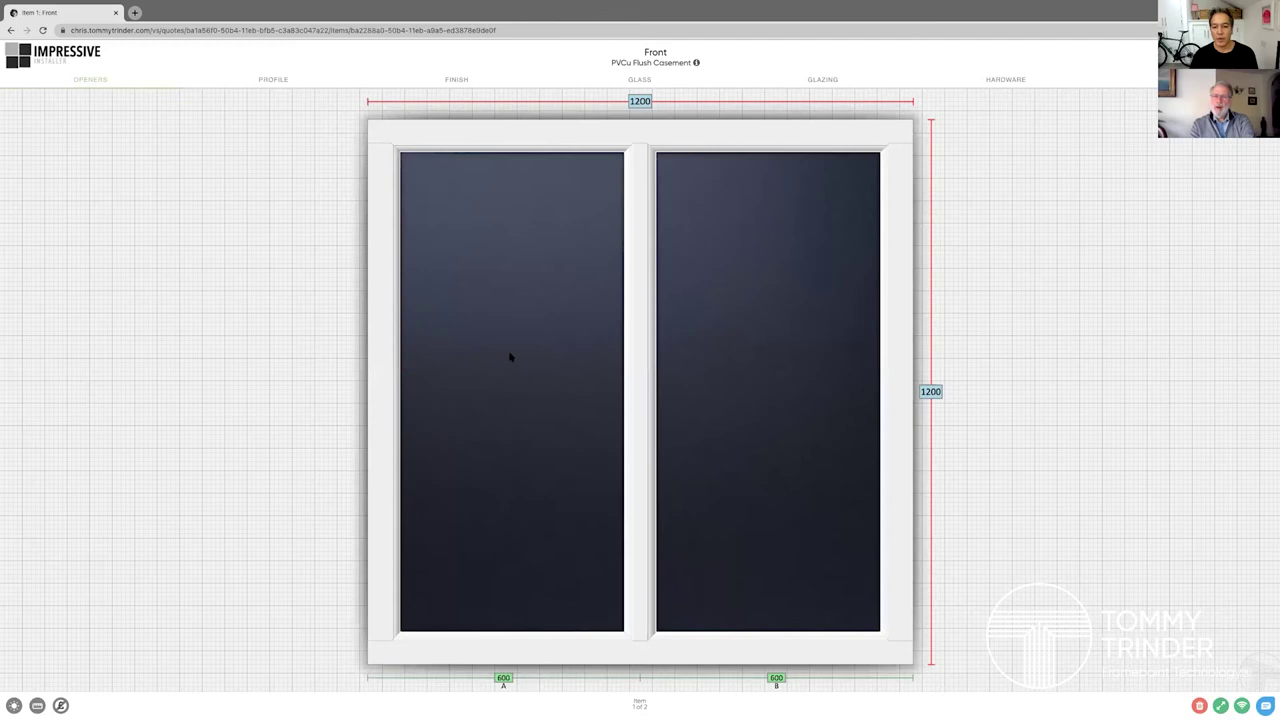
Make both panes opening sashes and show the window from outside.
click(511, 358)
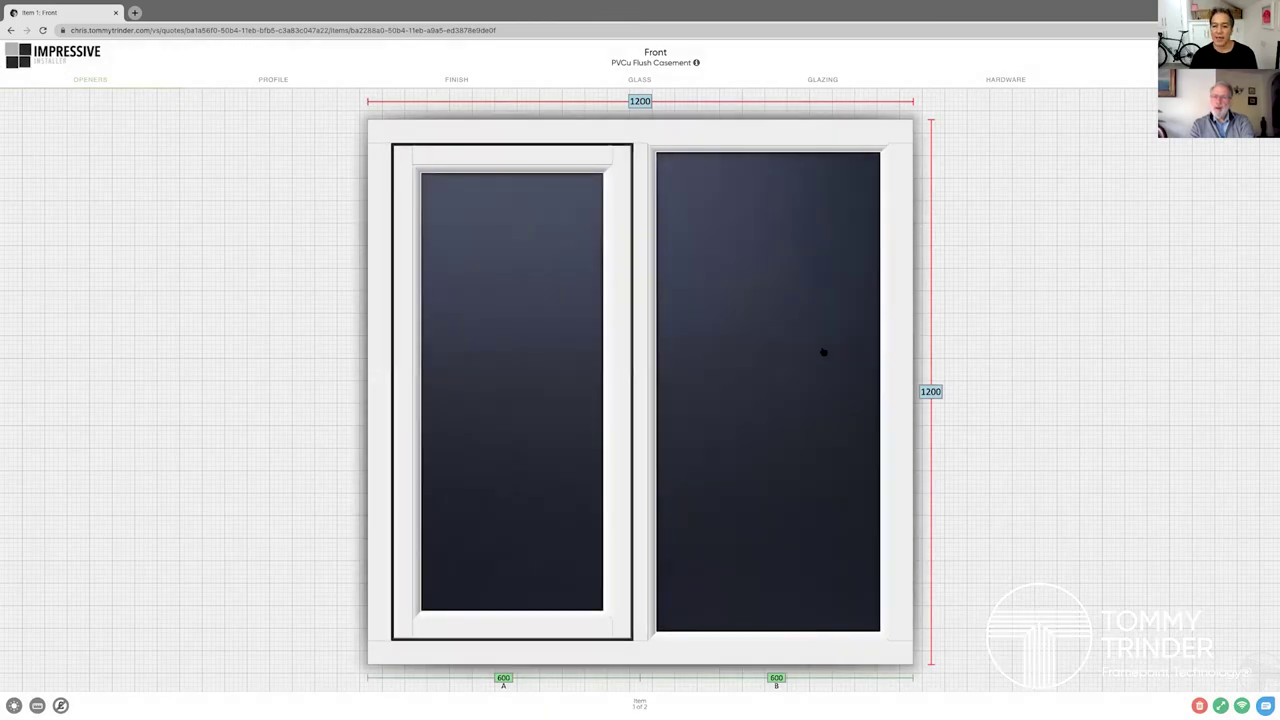
click(823, 352)
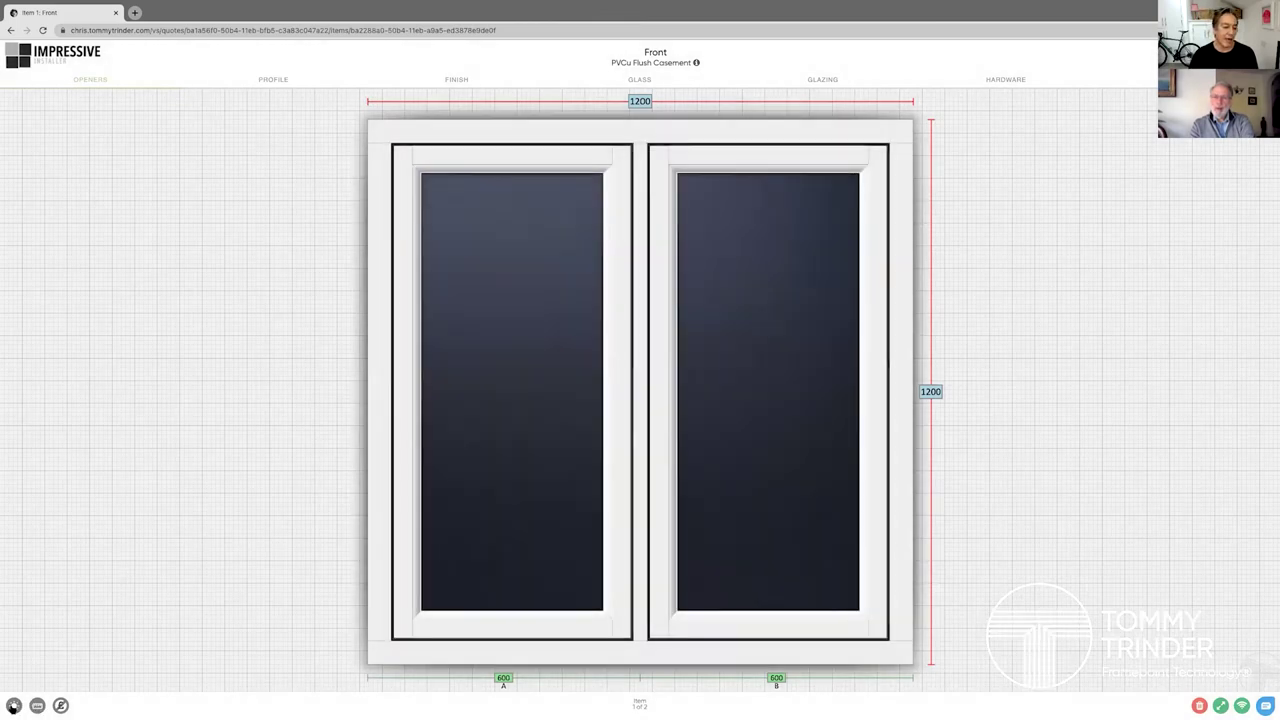
click(13, 706)
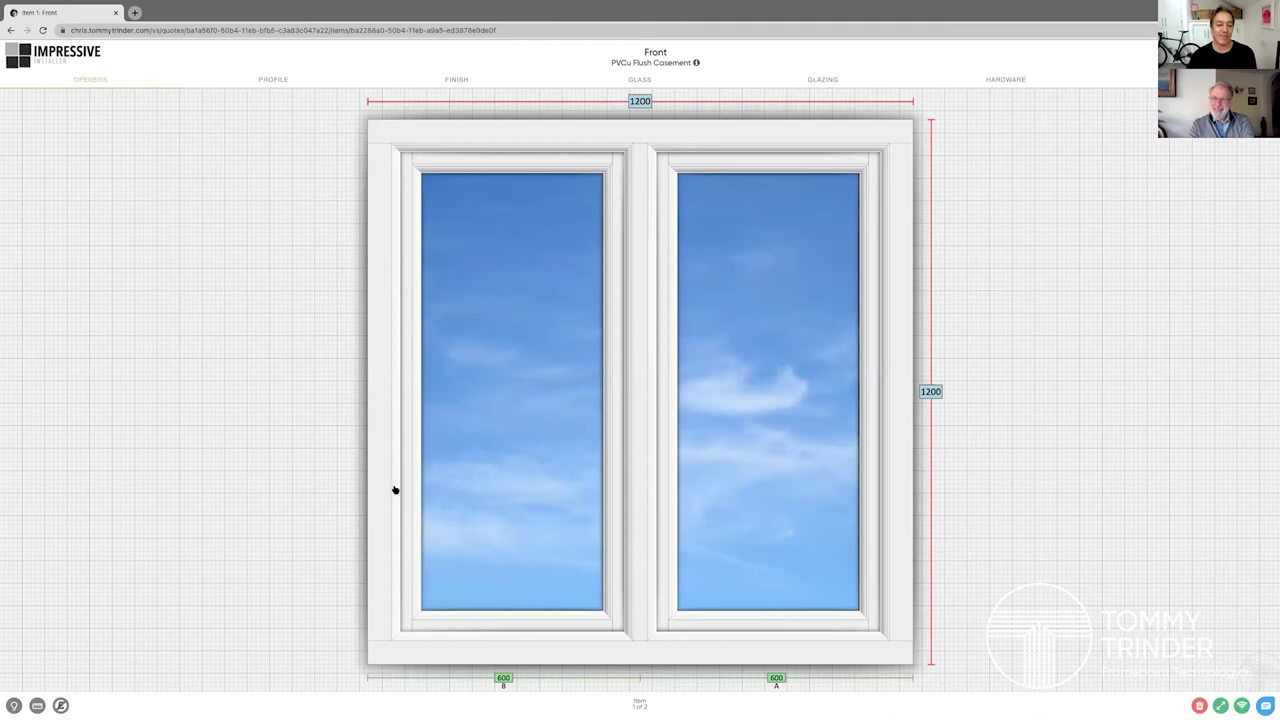
Make pane B a left side-hung opener.
click(525, 478)
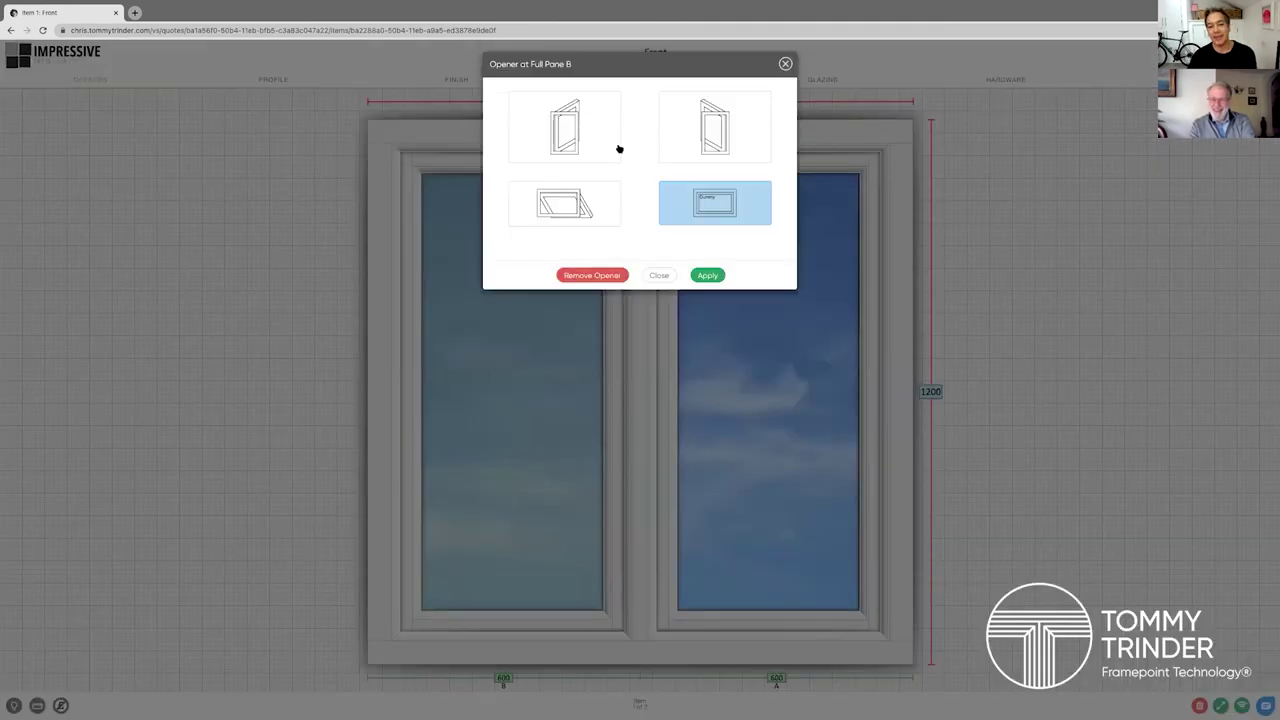
click(564, 127)
click(708, 304)
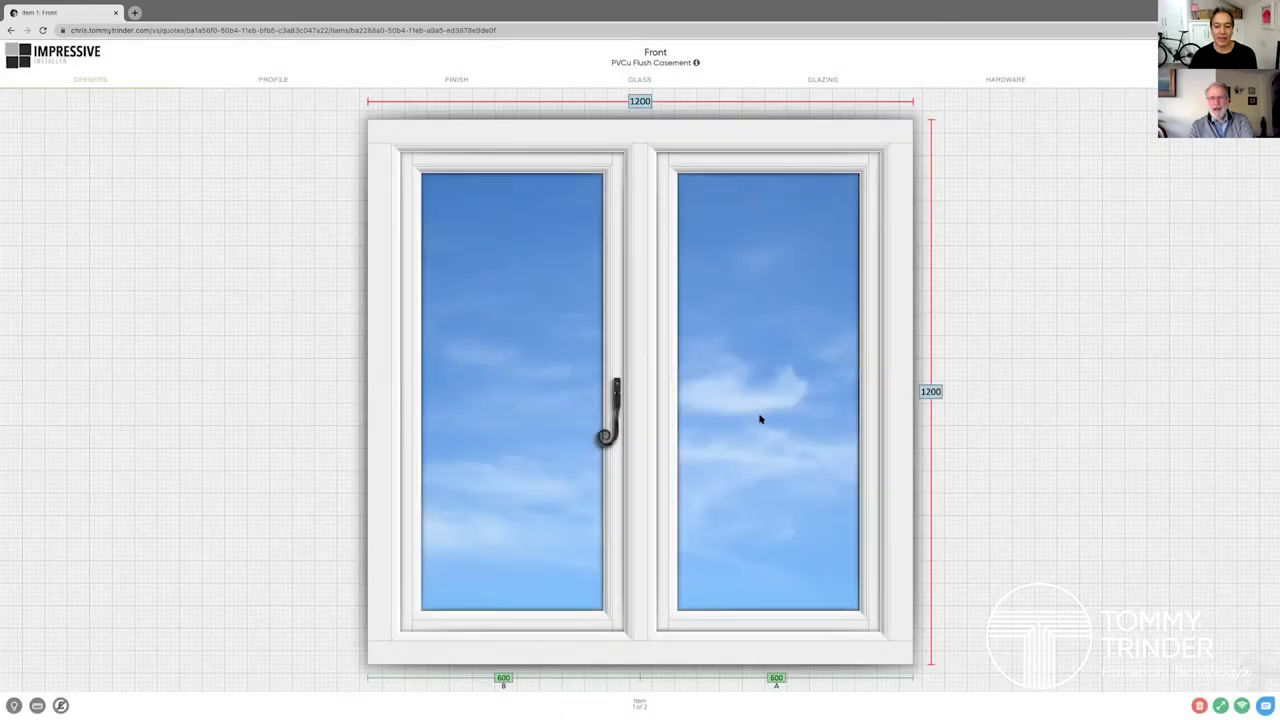
Make pane A a right side-hung opener.
click(757, 423)
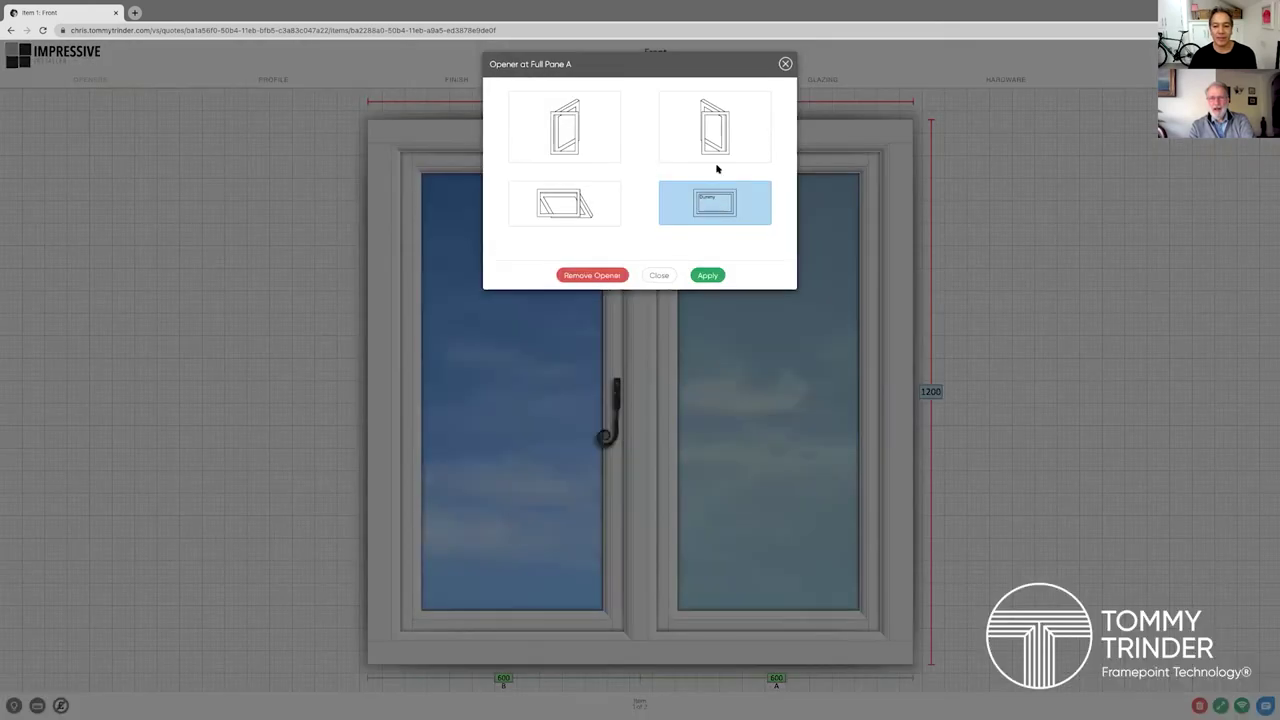
click(715, 127)
click(707, 305)
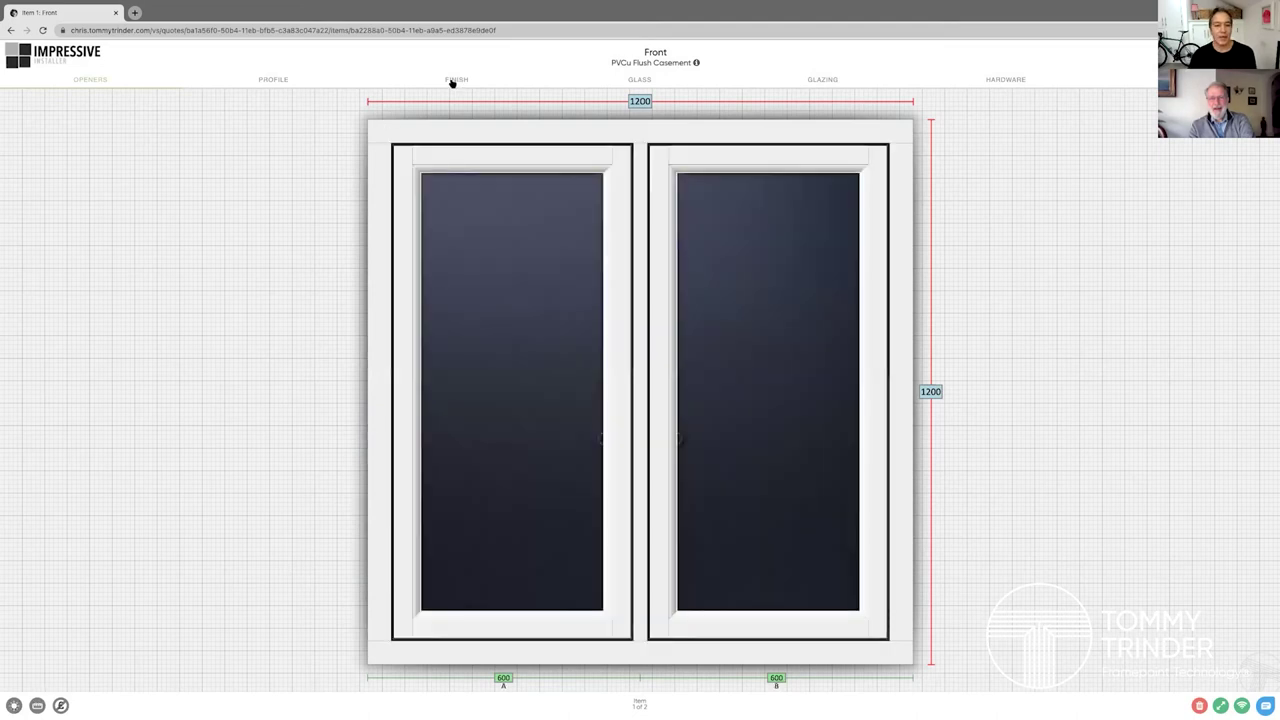
Apply a Foils-type Black Grain finish to the frame and sashes together.
click(456, 79)
click(504, 134)
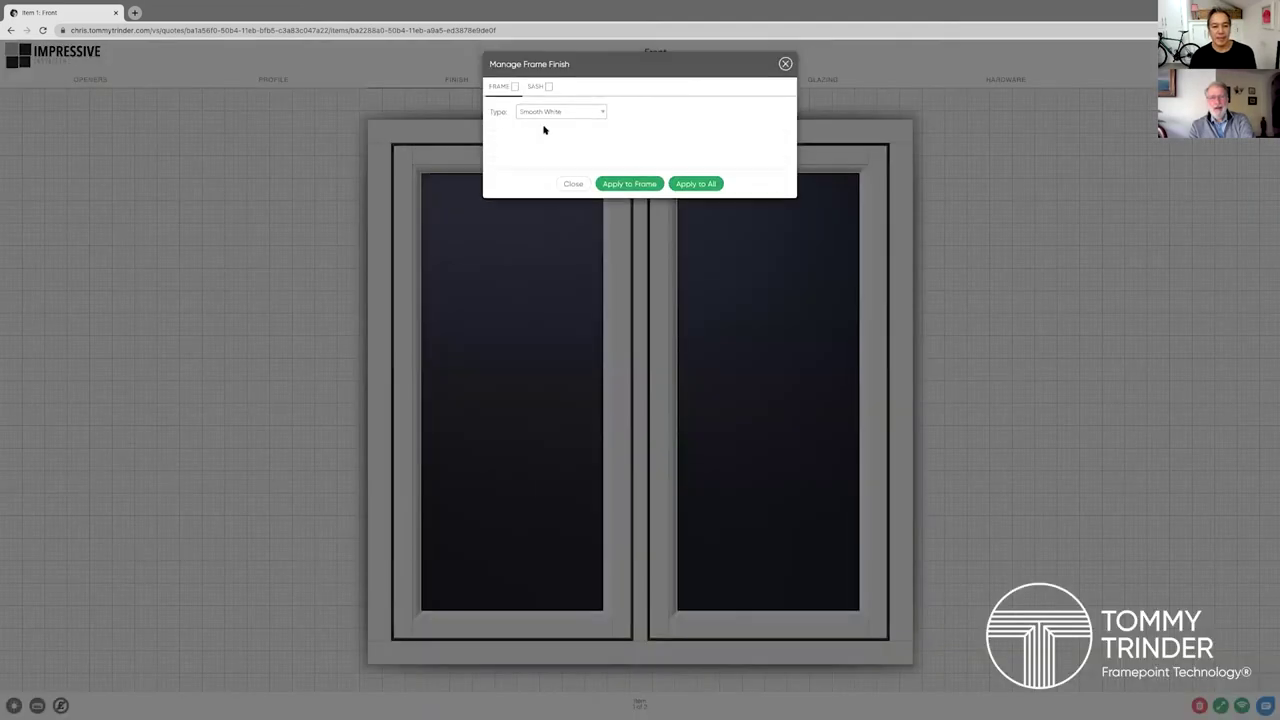
click(560, 112)
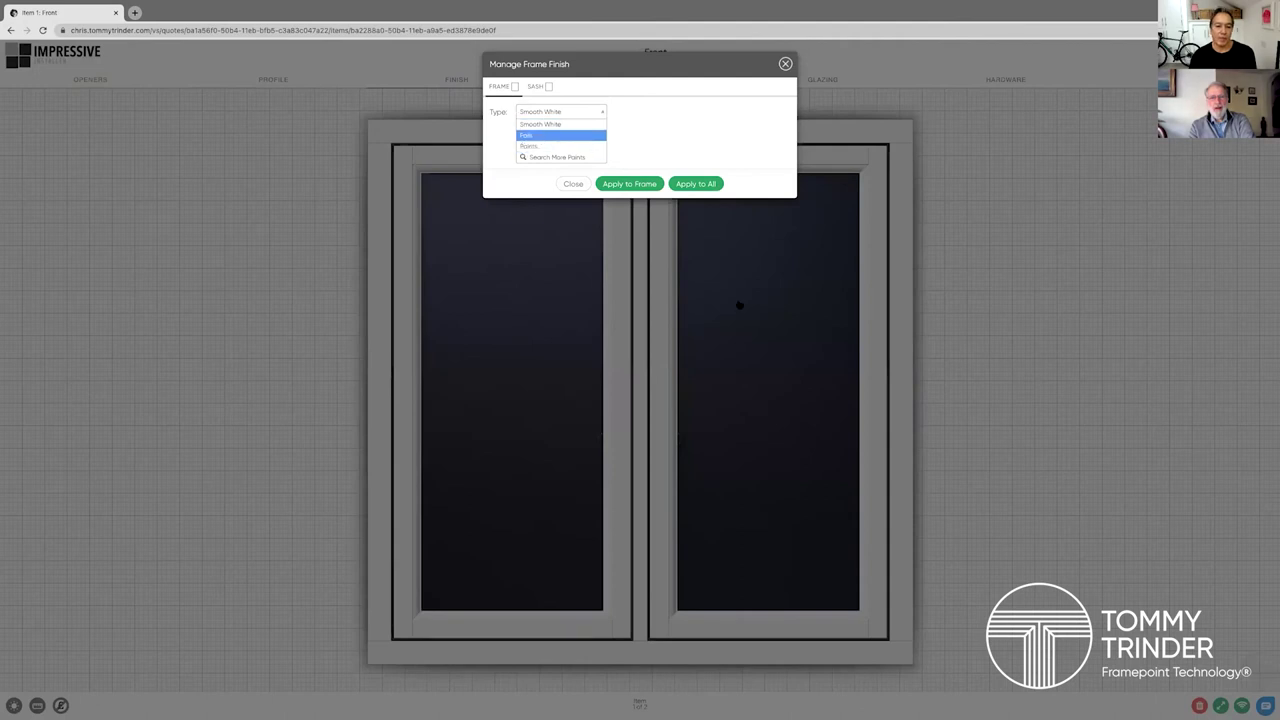
key(Return)
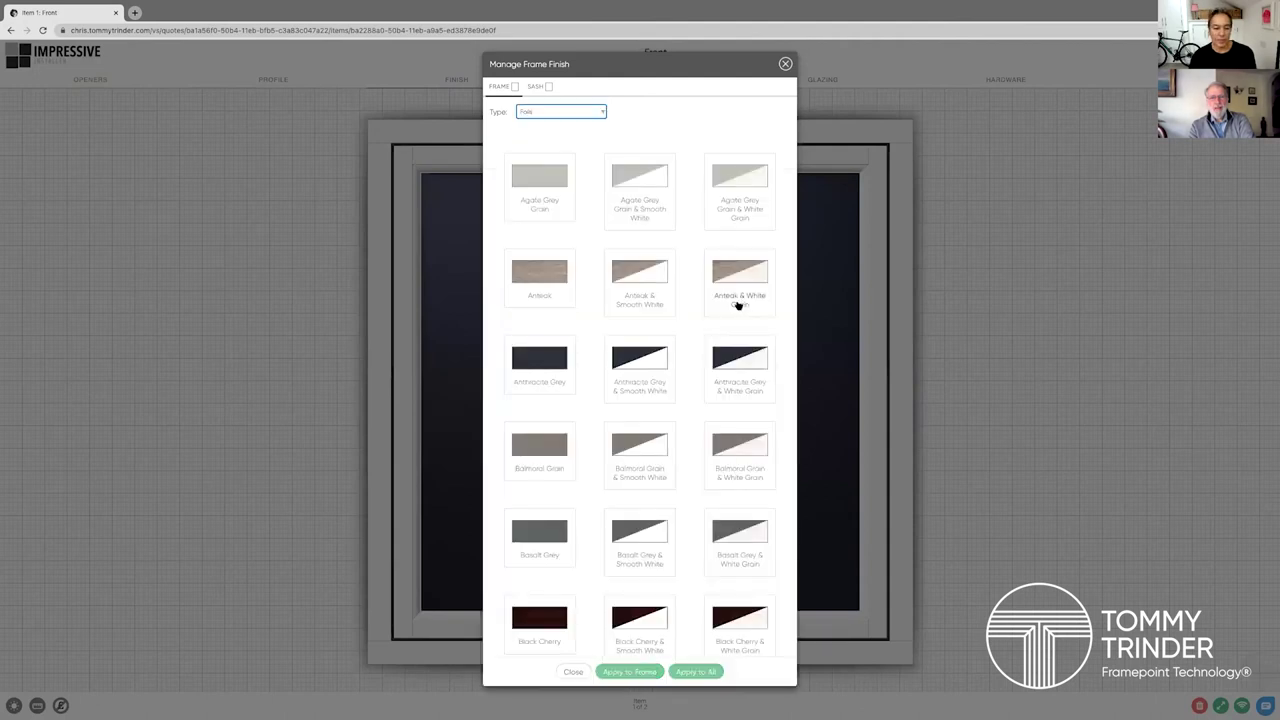
scroll(695, 320, down, 4)
scroll(690, 360, down, 4)
scroll(685, 400, down, 4)
scroll(684, 405, down, 3)
scroll(684, 405, down, 3)
scroll(684, 405, down, 3)
scroll(684, 405, down, 3)
scroll(684, 405, down, 3)
scroll(684, 405, up, 4)
scroll(684, 405, up, 4)
scroll(684, 405, up, 4)
scroll(684, 405, up, 3)
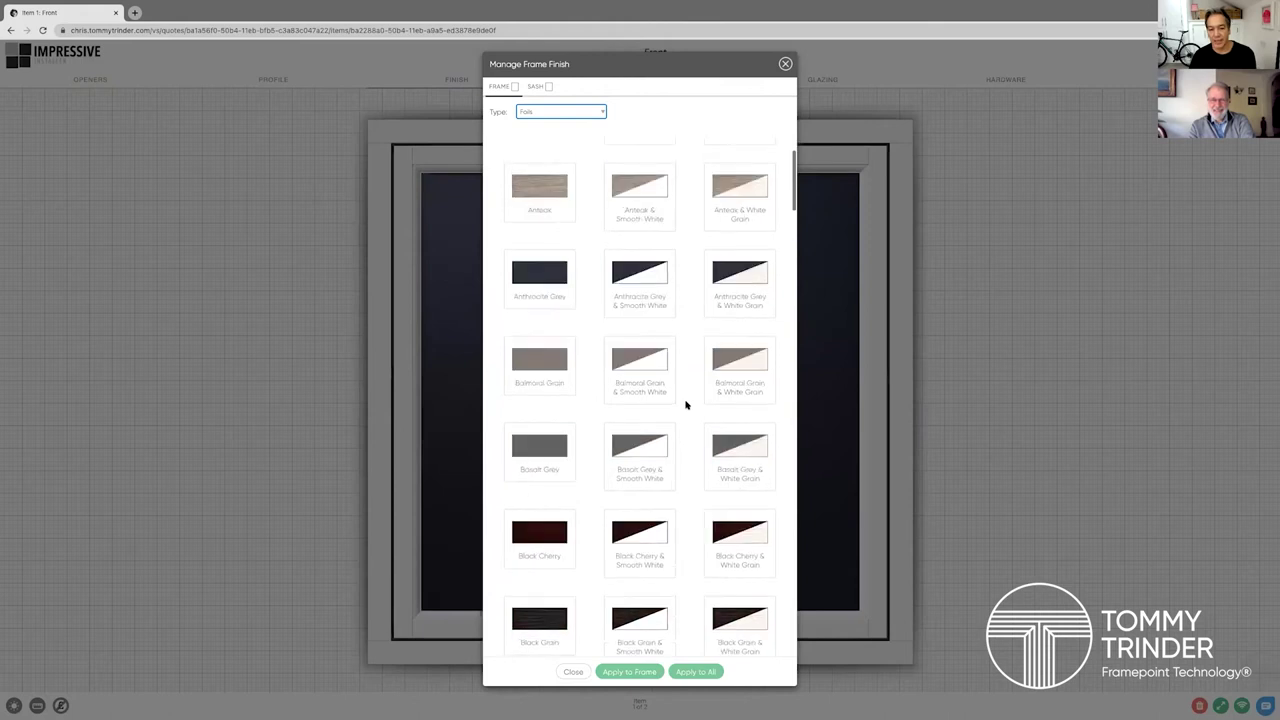
scroll(686, 404, down, 2)
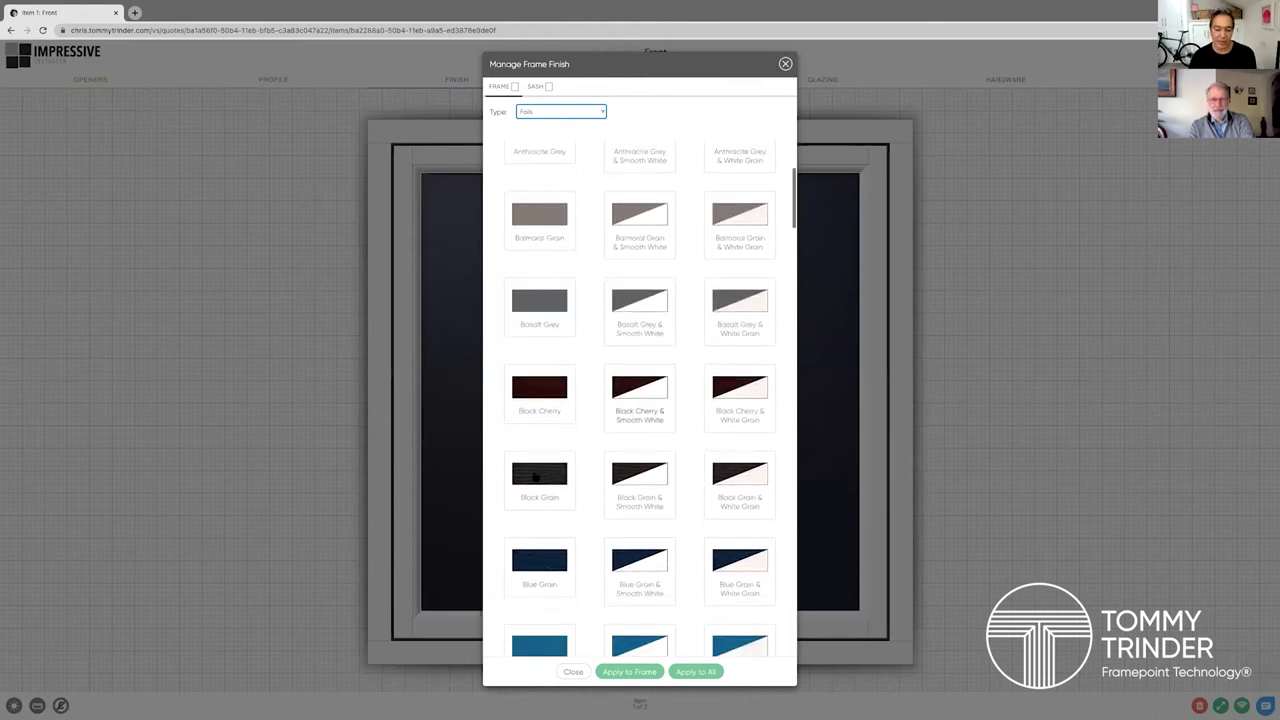
click(540, 478)
click(698, 672)
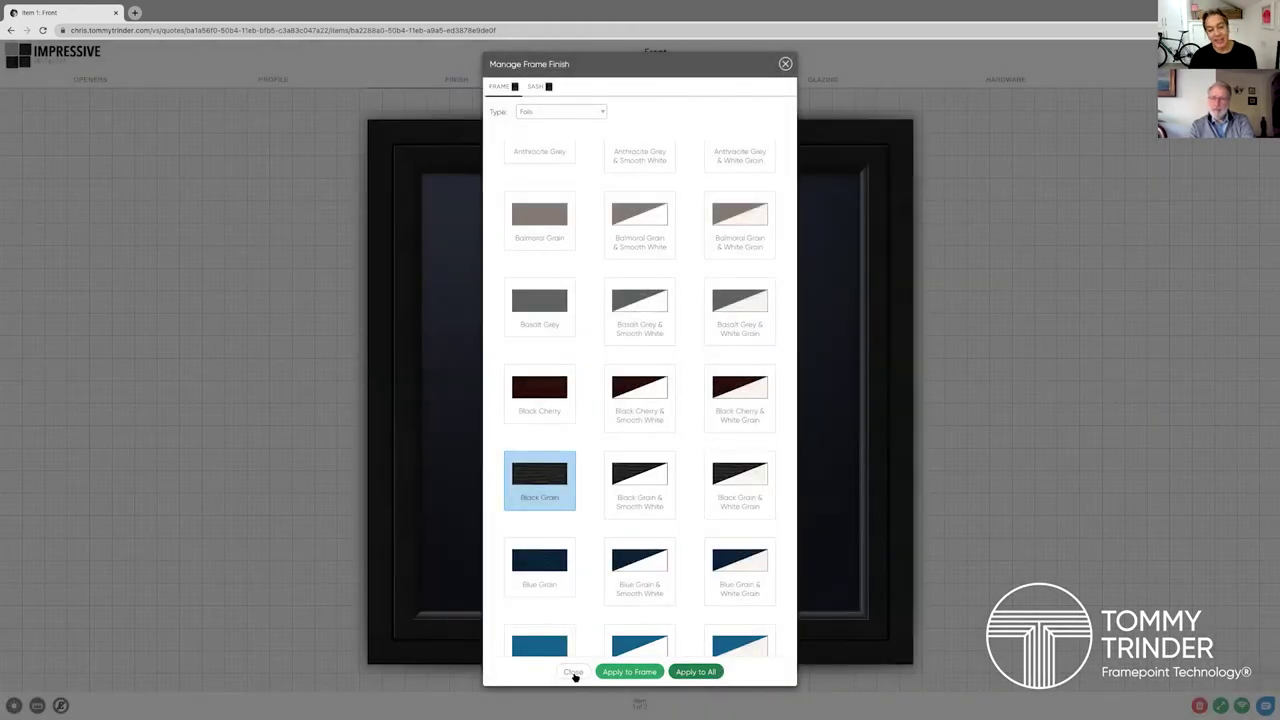
click(573, 676)
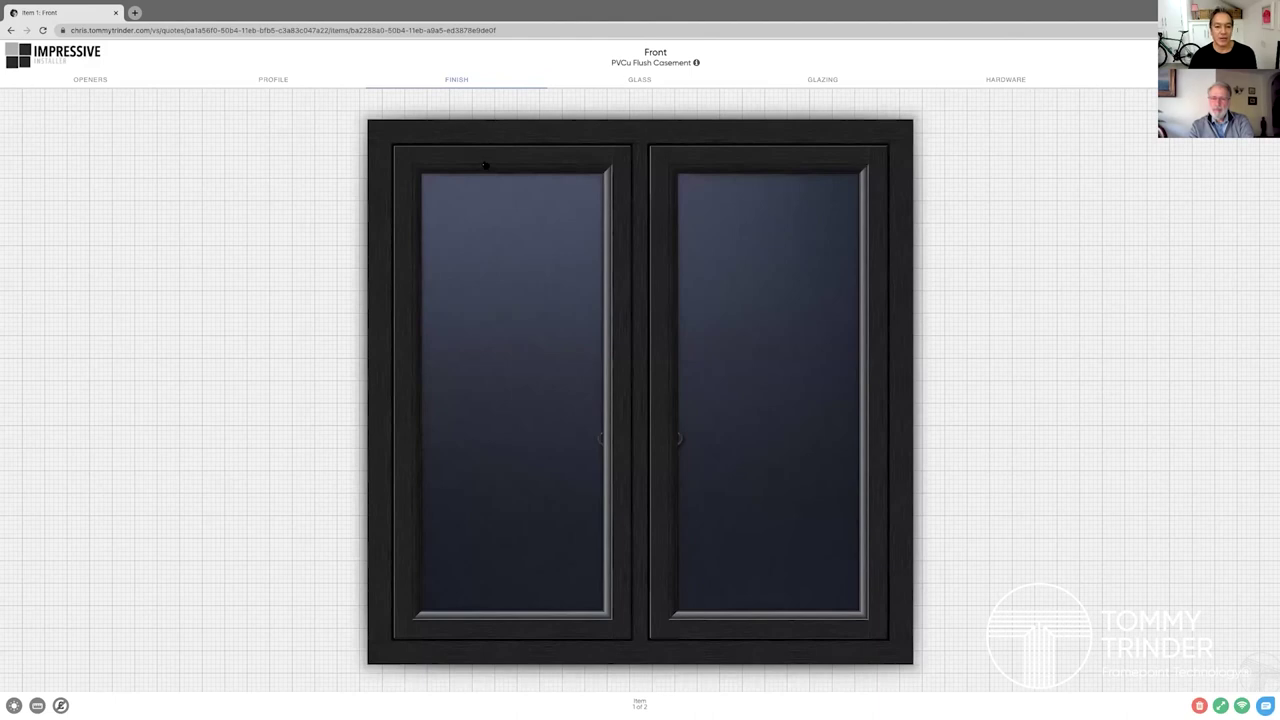
Give only the sashes a White Grain foil, keeping the frame Black Grain.
click(682, 255)
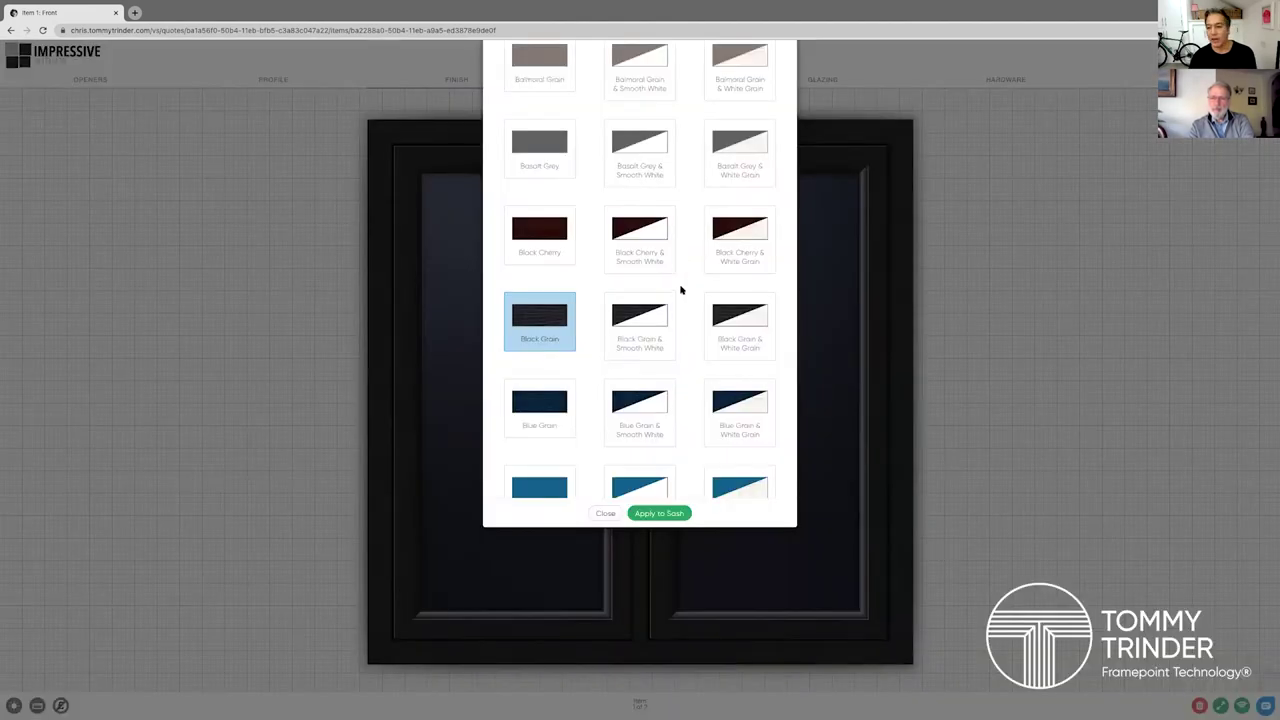
scroll(680, 290, down, 3)
scroll(682, 290, down, 3)
scroll(684, 292, down, 3)
scroll(686, 293, down, 2)
scroll(686, 293, down, 3)
scroll(700, 340, down, 3)
scroll(715, 380, down, 3)
scroll(726, 399, down, 3)
scroll(726, 399, down, 4)
scroll(724, 400, down, 3)
click(581, 578)
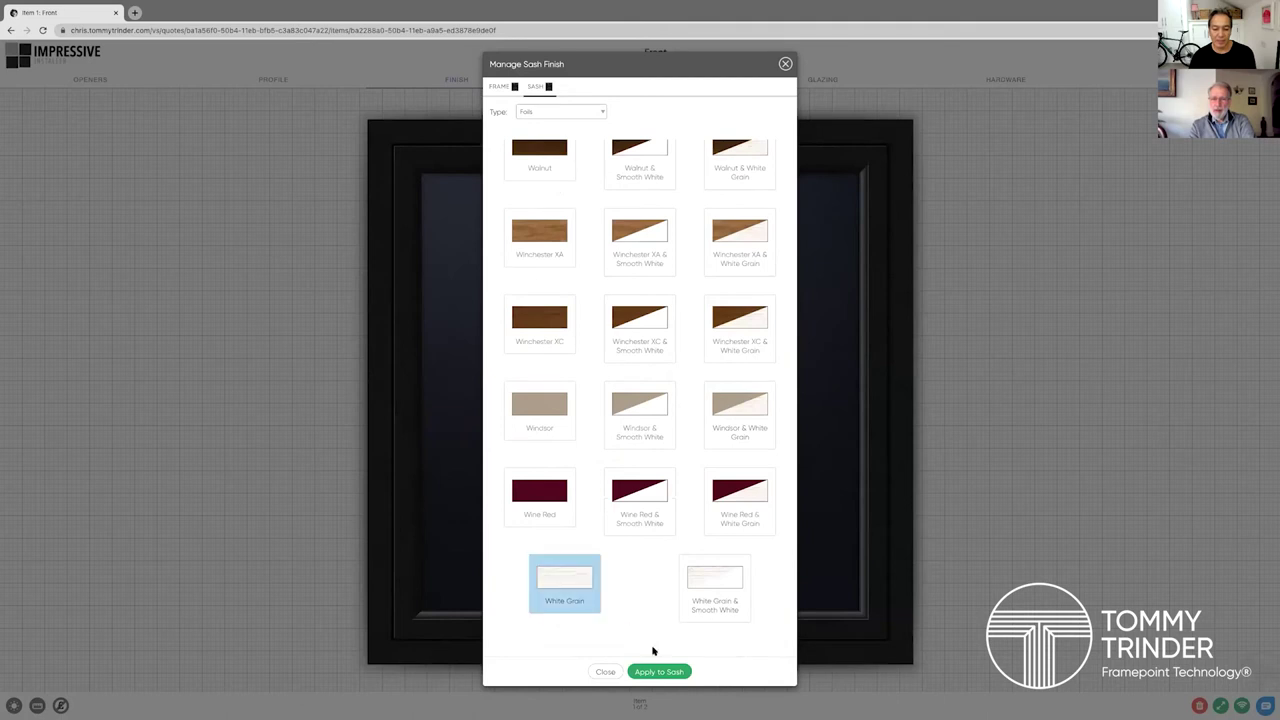
click(605, 672)
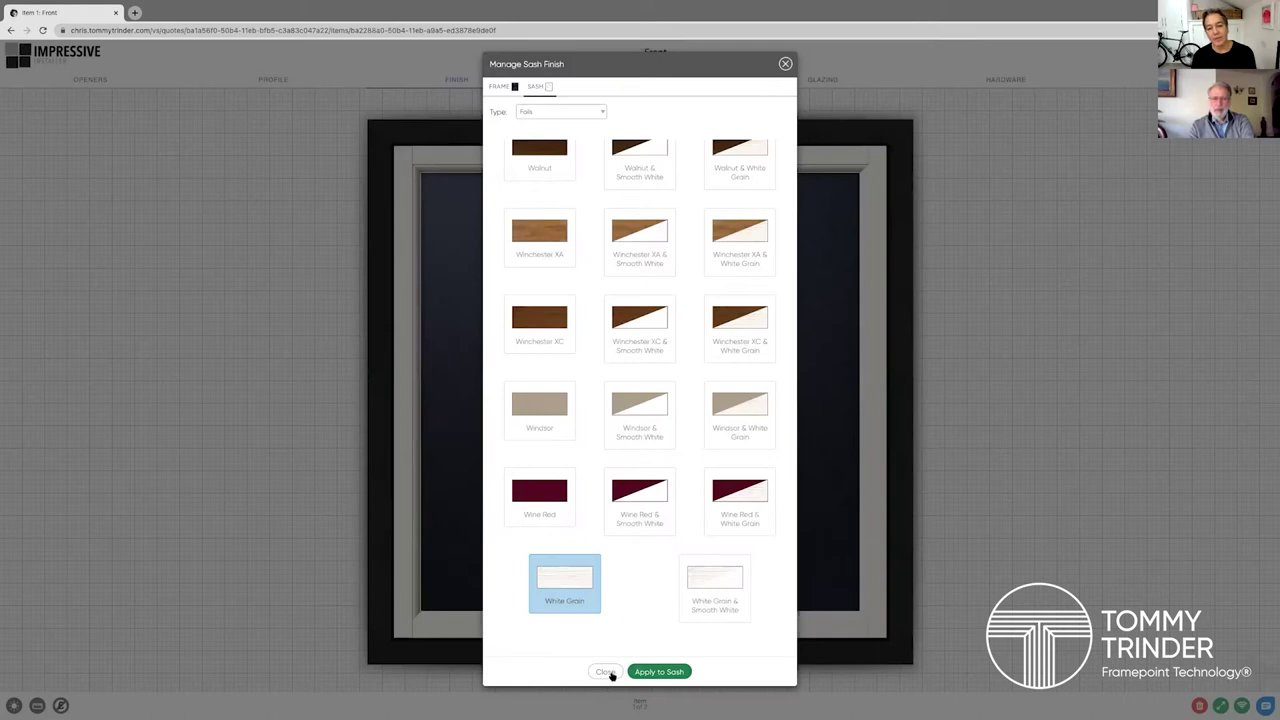
click(608, 672)
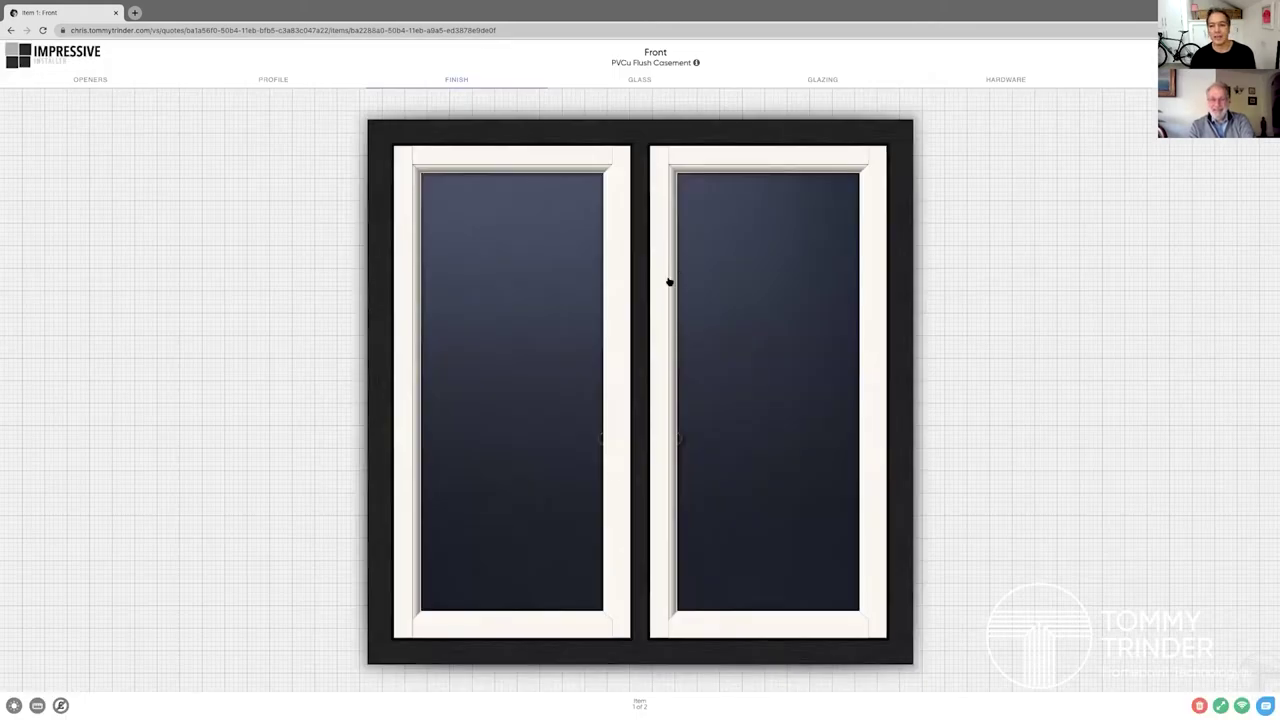
Add an auto grid of Georgian bars to both sashes, preview it, and return to the quote.
click(833, 79)
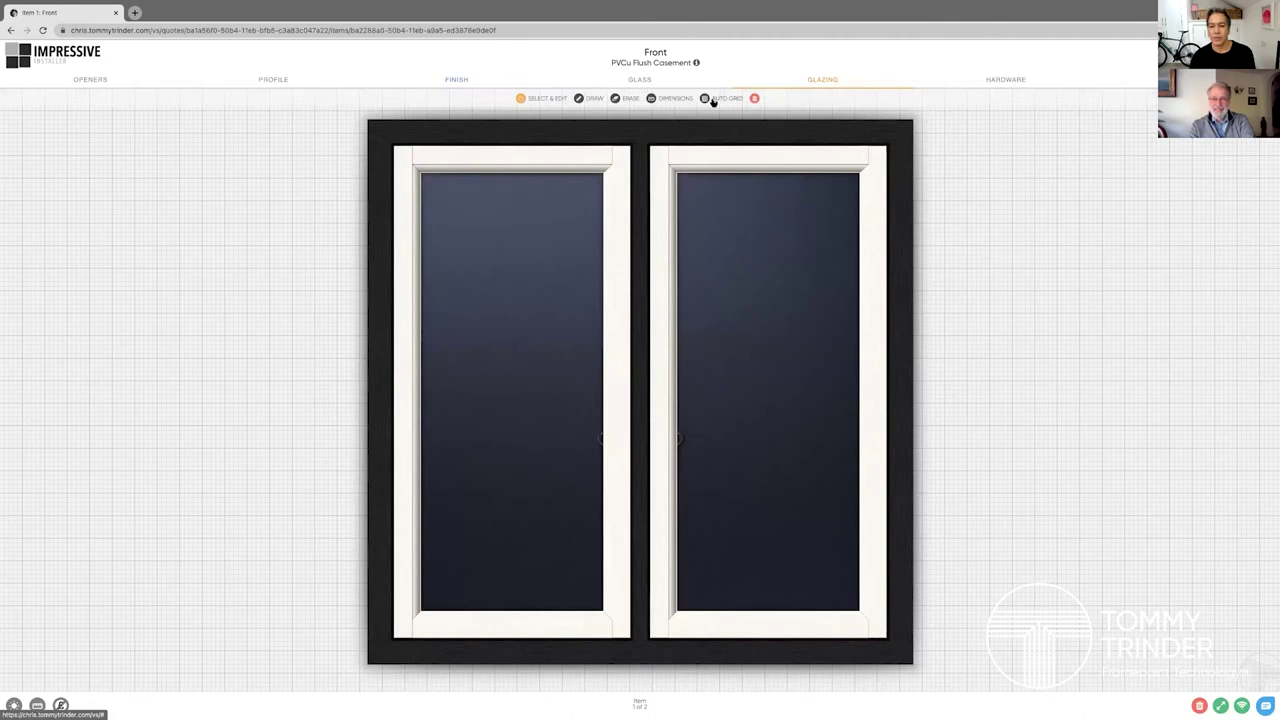
click(713, 98)
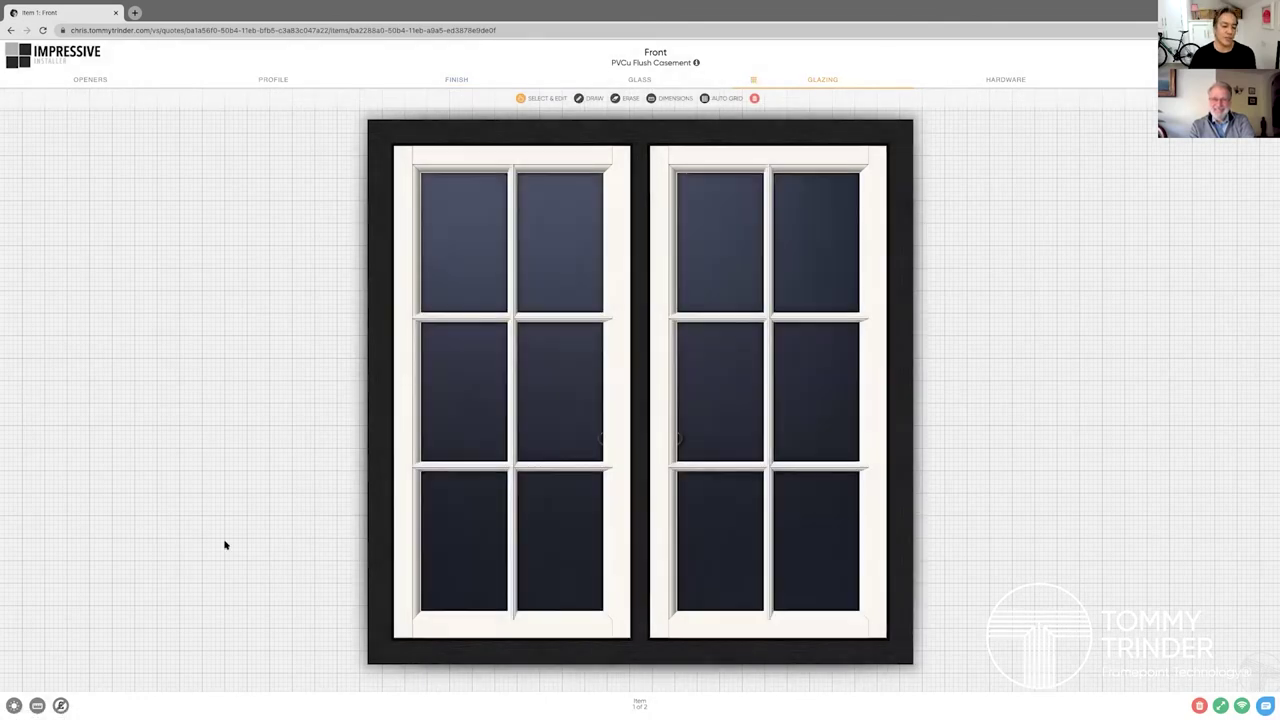
click(15, 706)
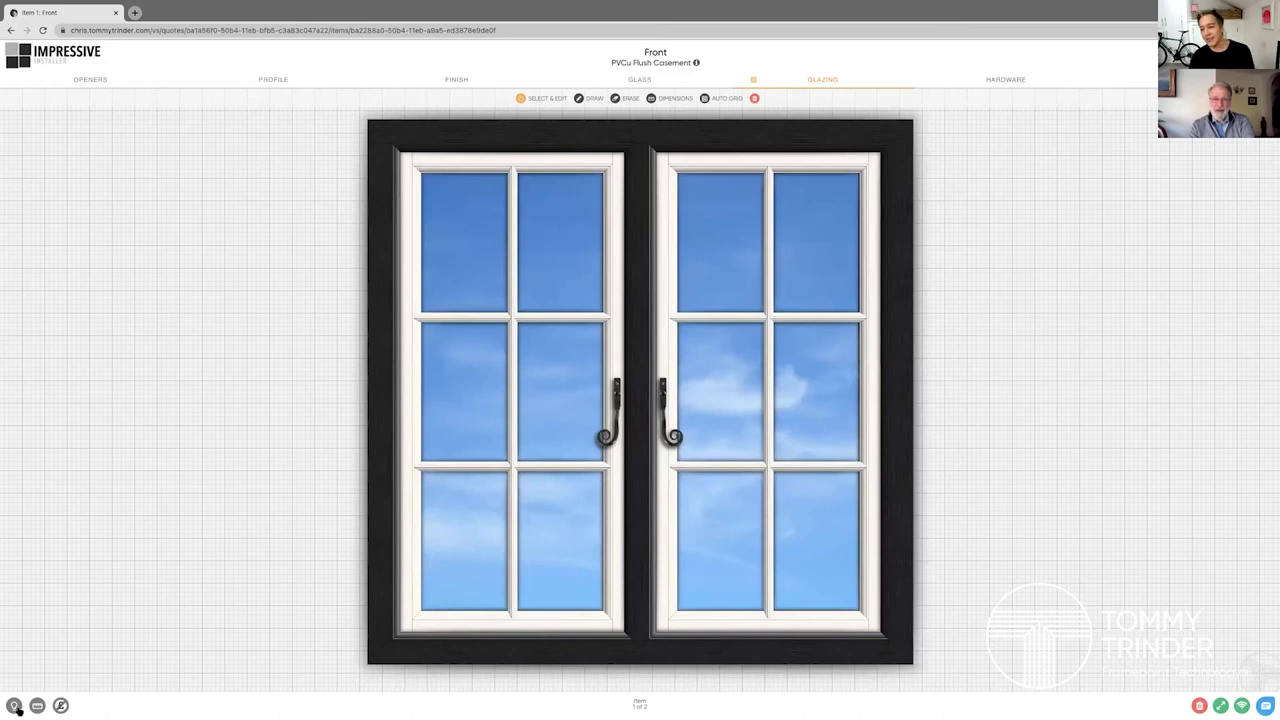
click(15, 706)
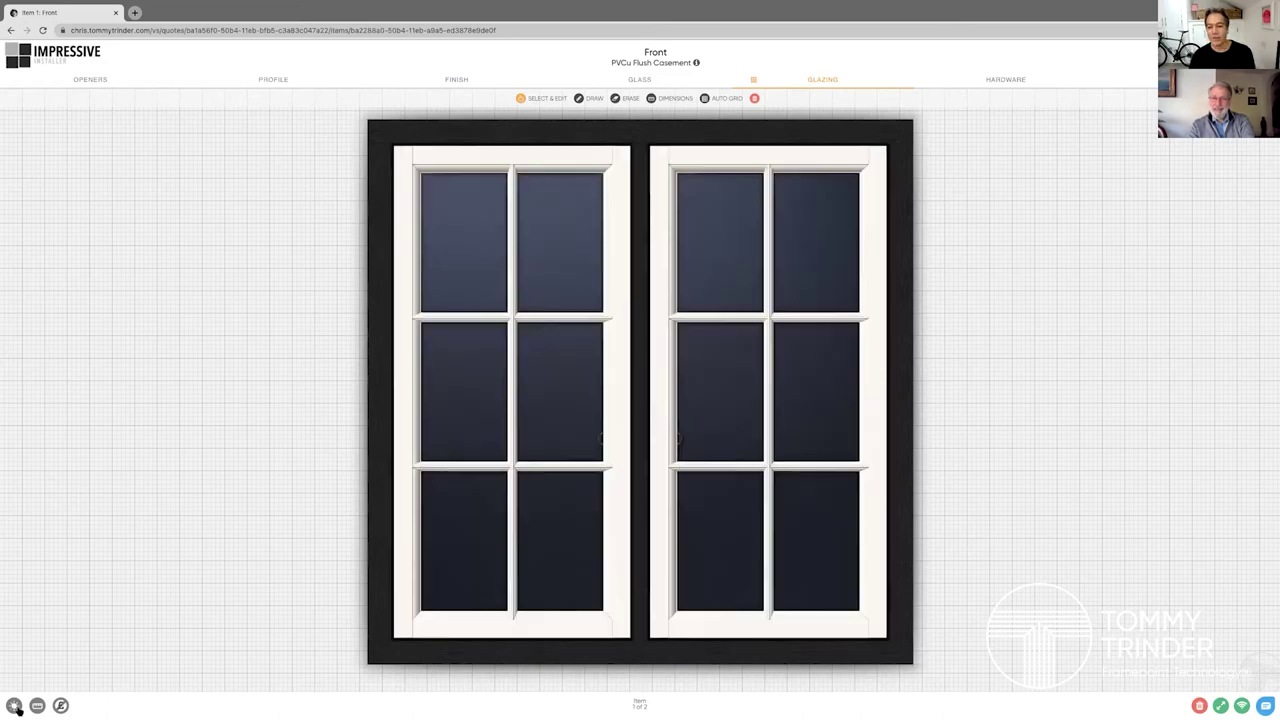
click(14, 705)
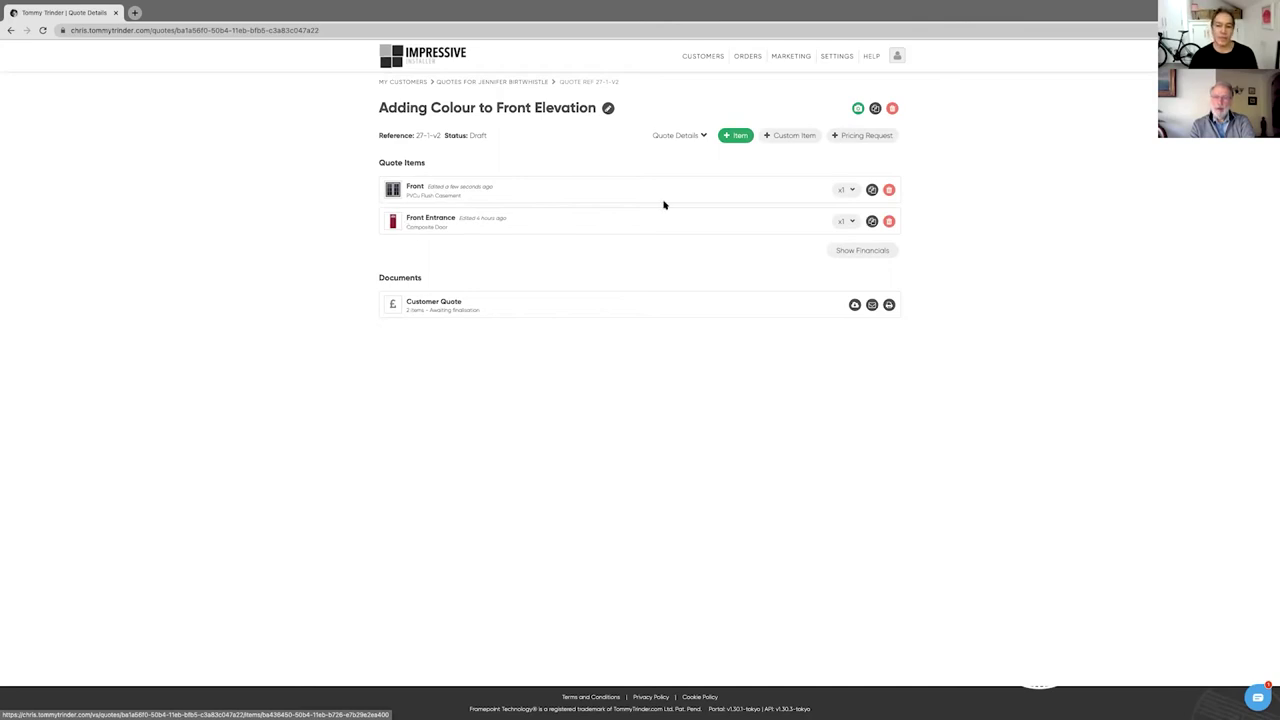
Compose the house photo in the Product Visualiser and save it as 'Front Re-Modelled'.
click(858, 108)
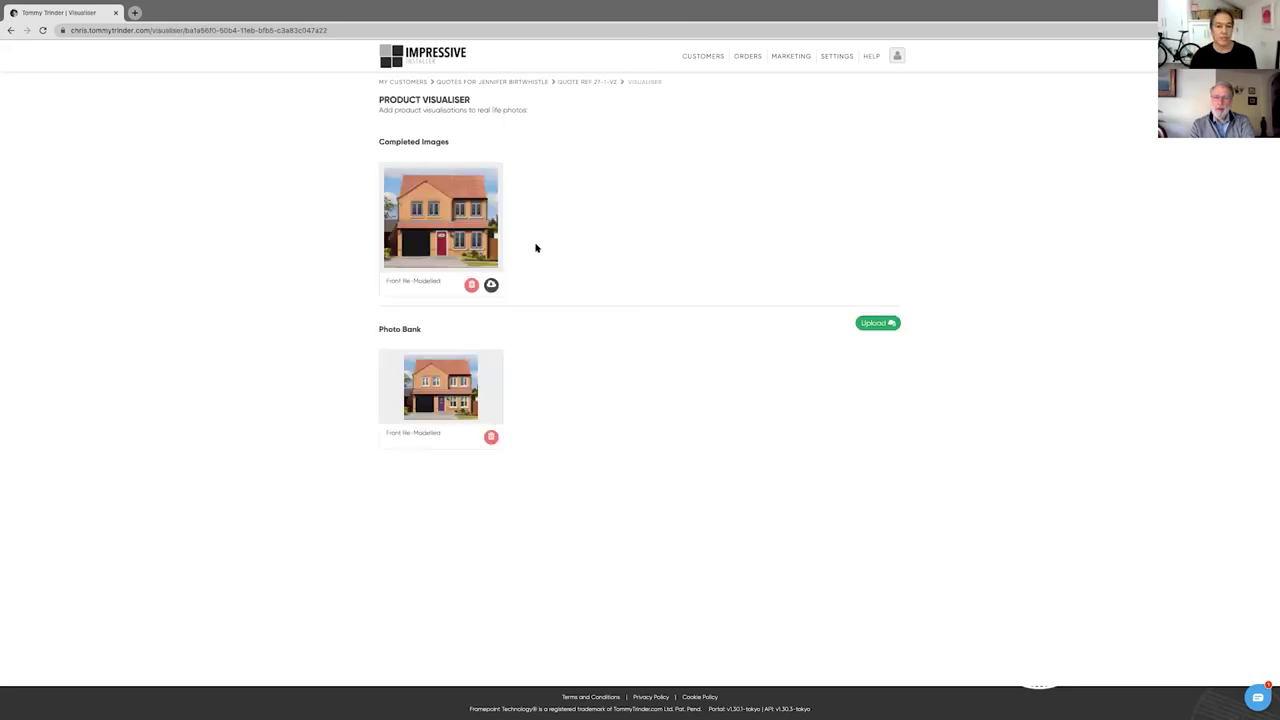
click(462, 243)
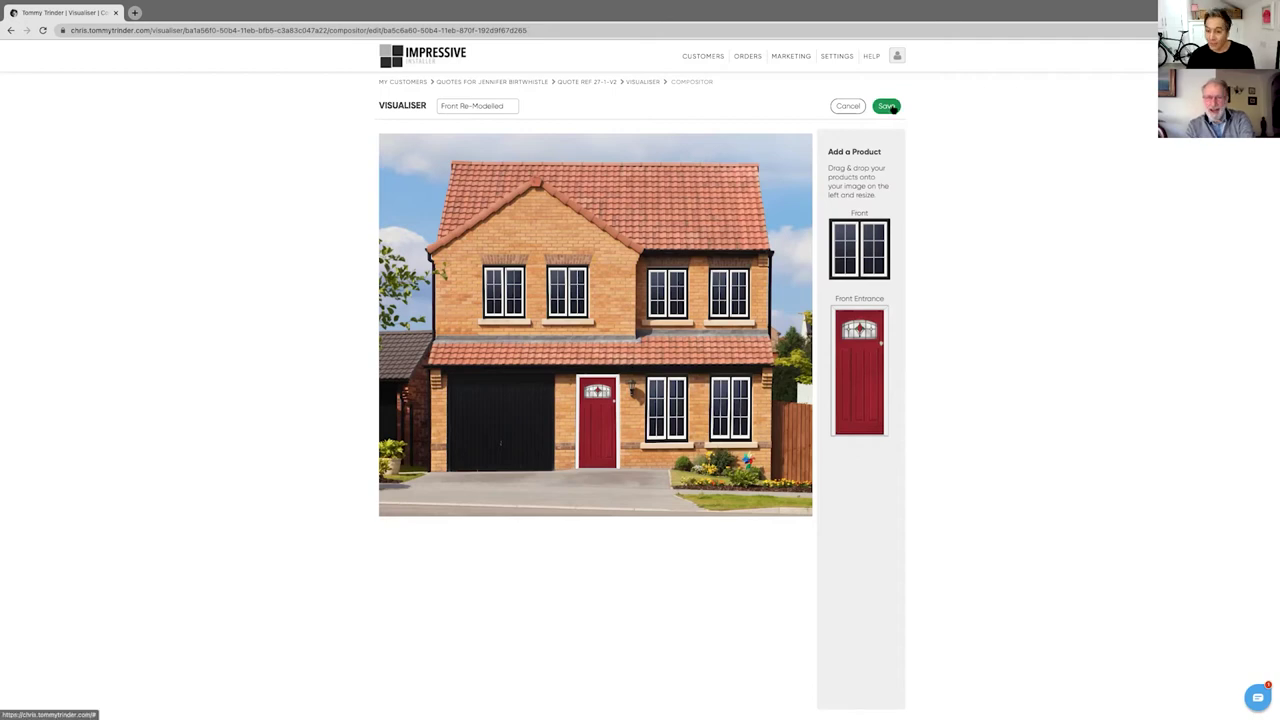
click(889, 106)
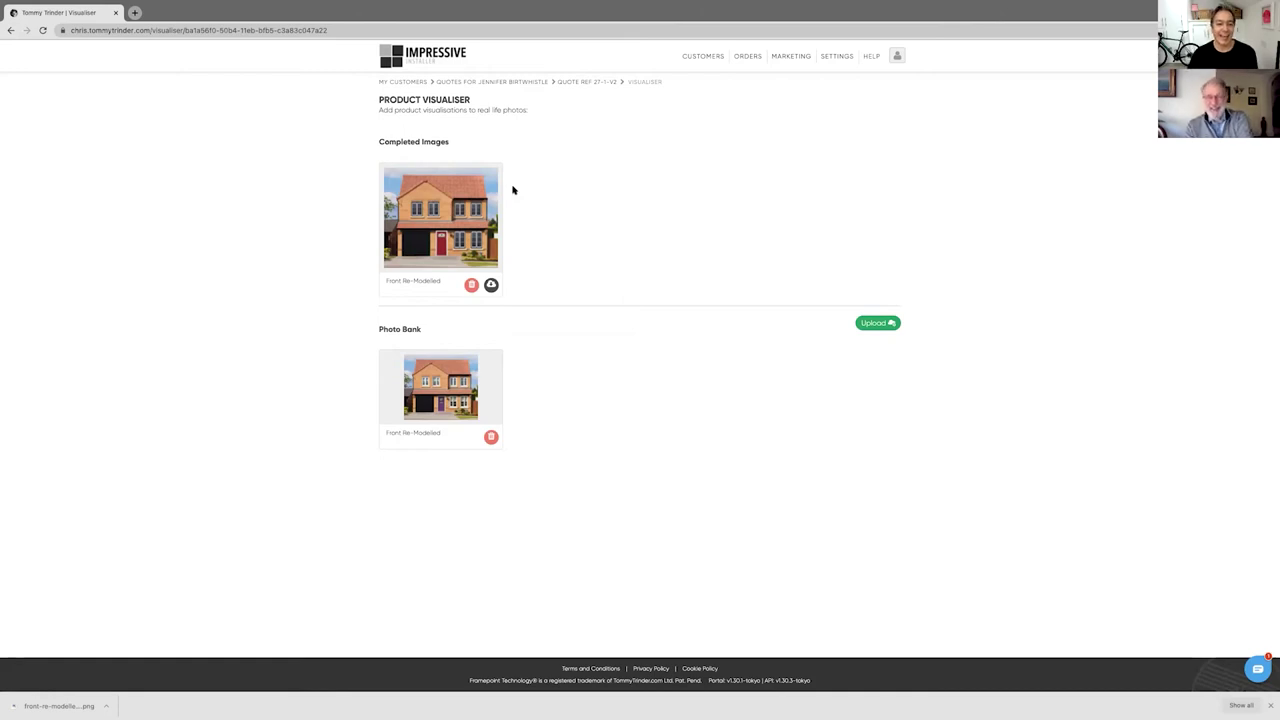
Reopen the Front window and apply Anthracite Grey foil to frame and sashes.
click(590, 82)
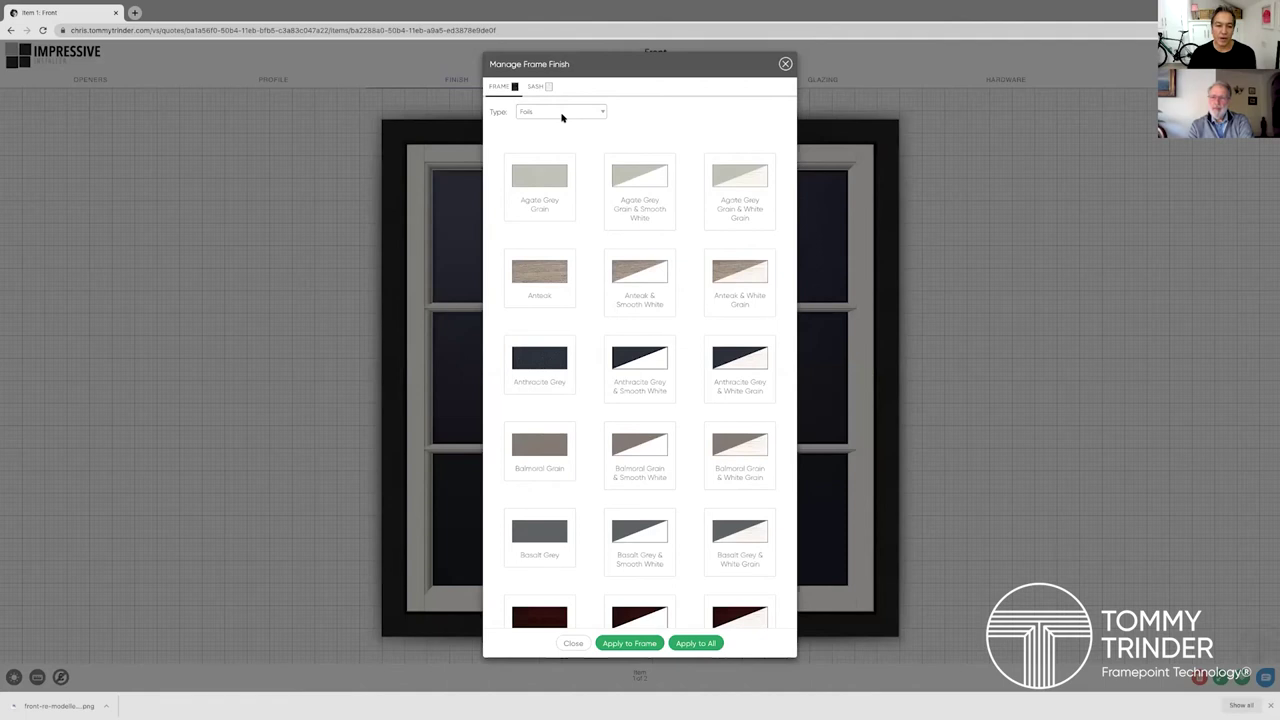
click(539, 368)
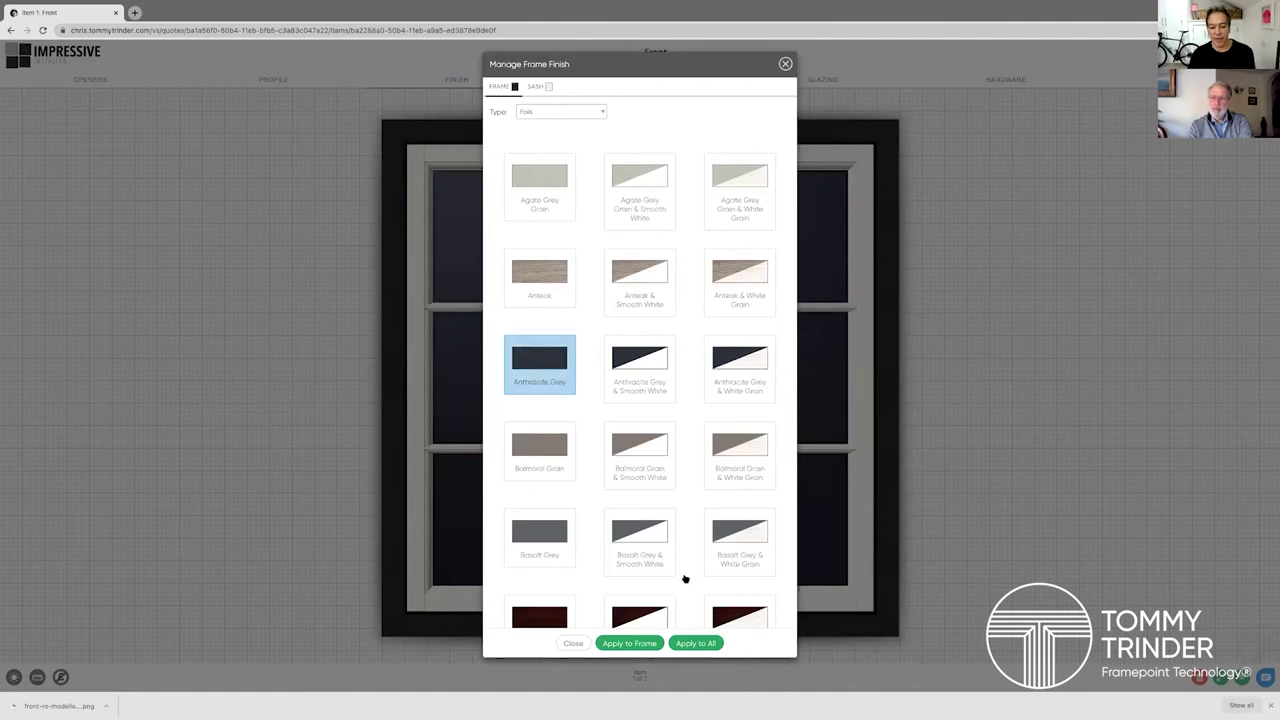
click(695, 643)
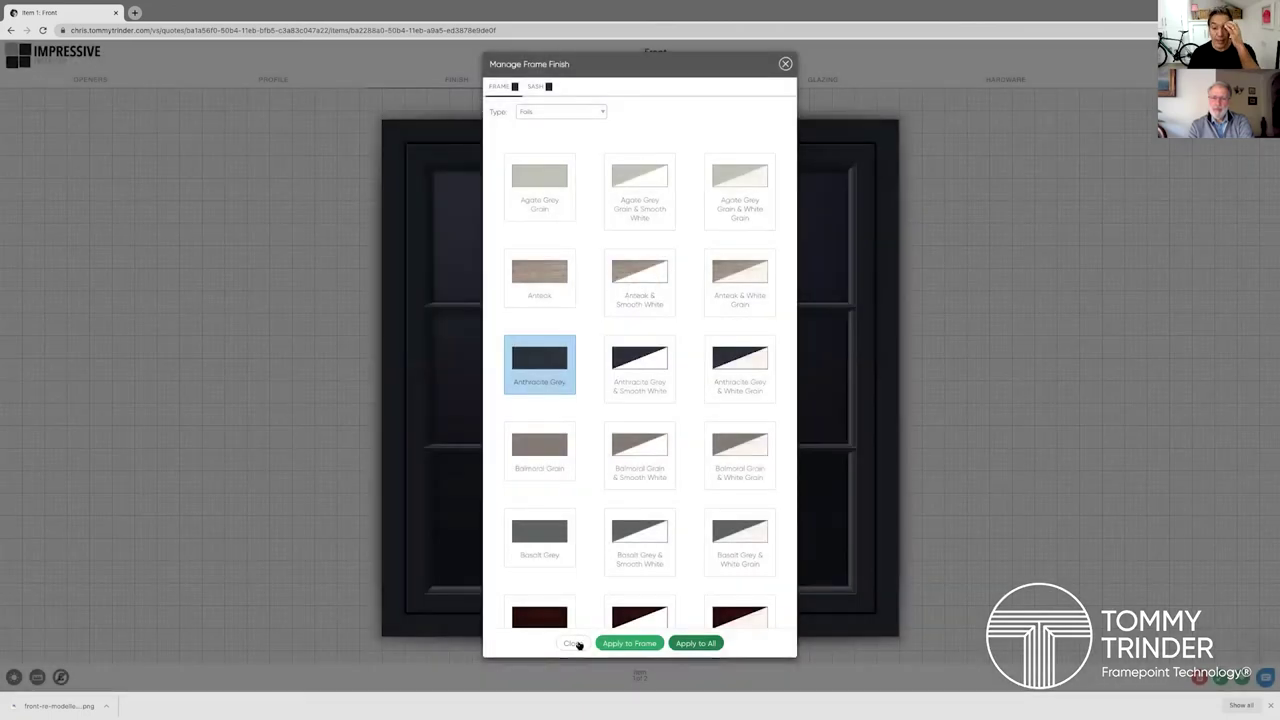
click(574, 643)
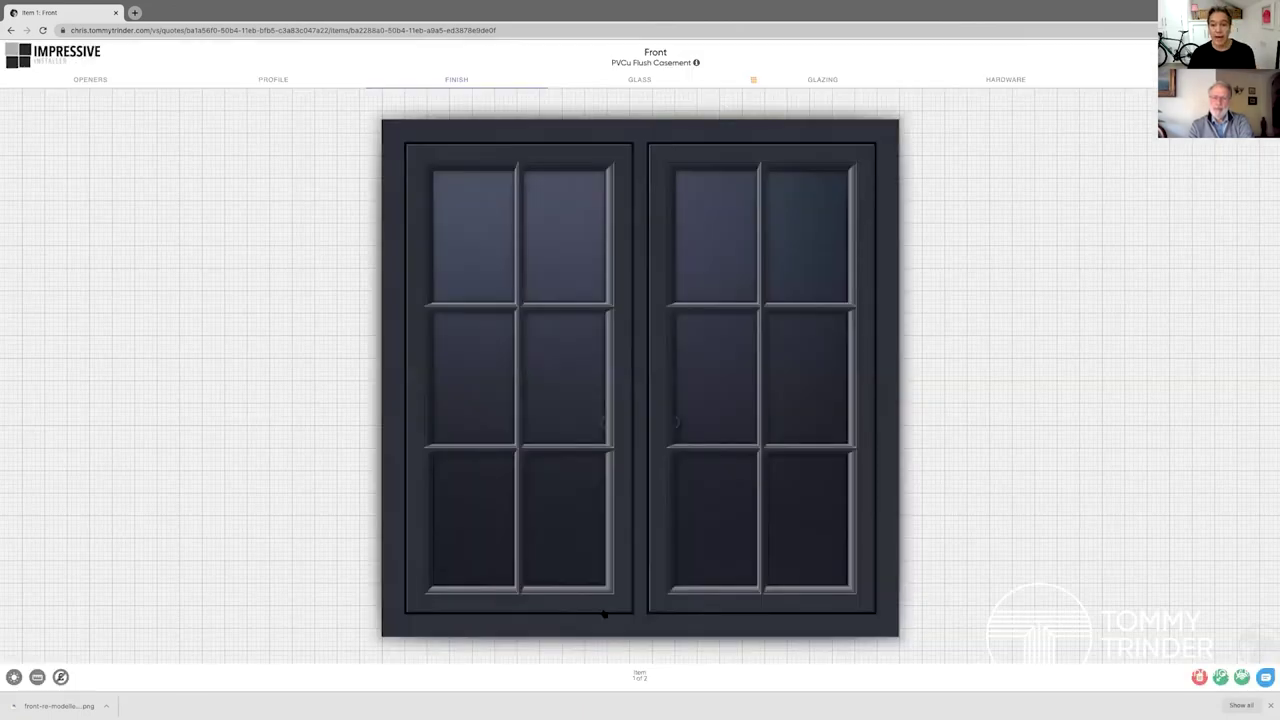
click(822, 80)
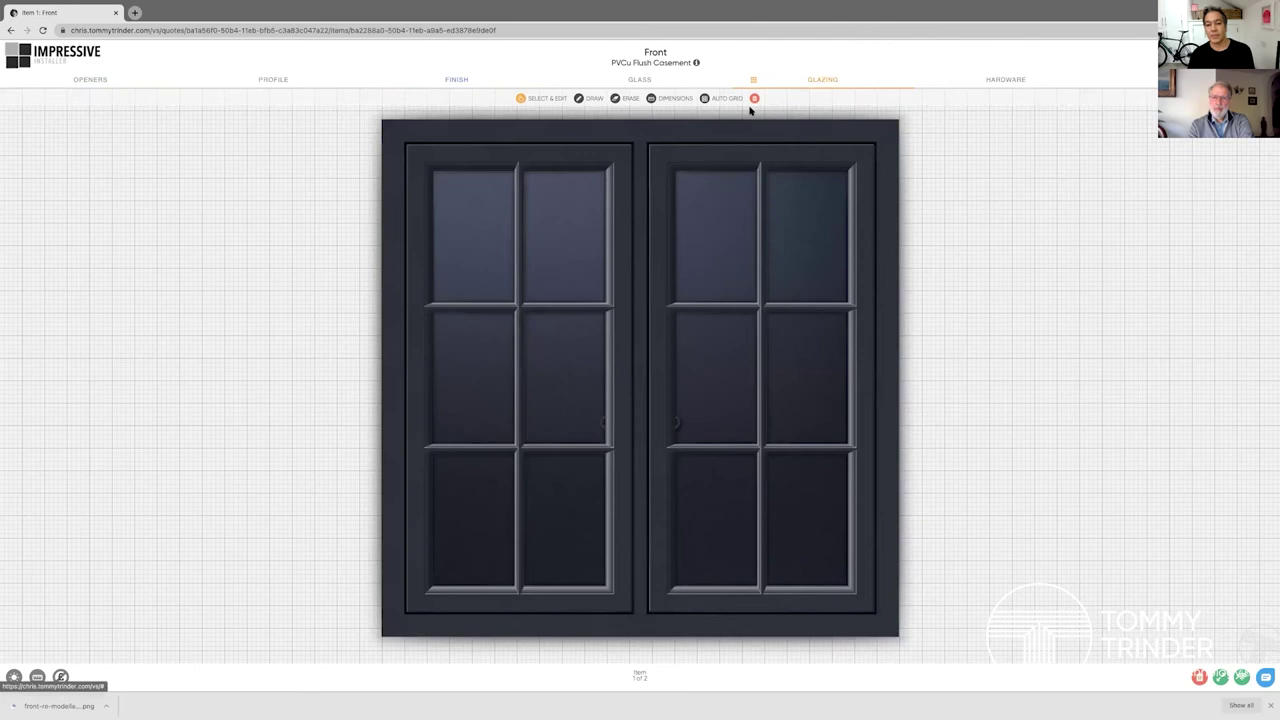
Replace the Georgian grid with one horizontal bar across both sashes.
click(754, 99)
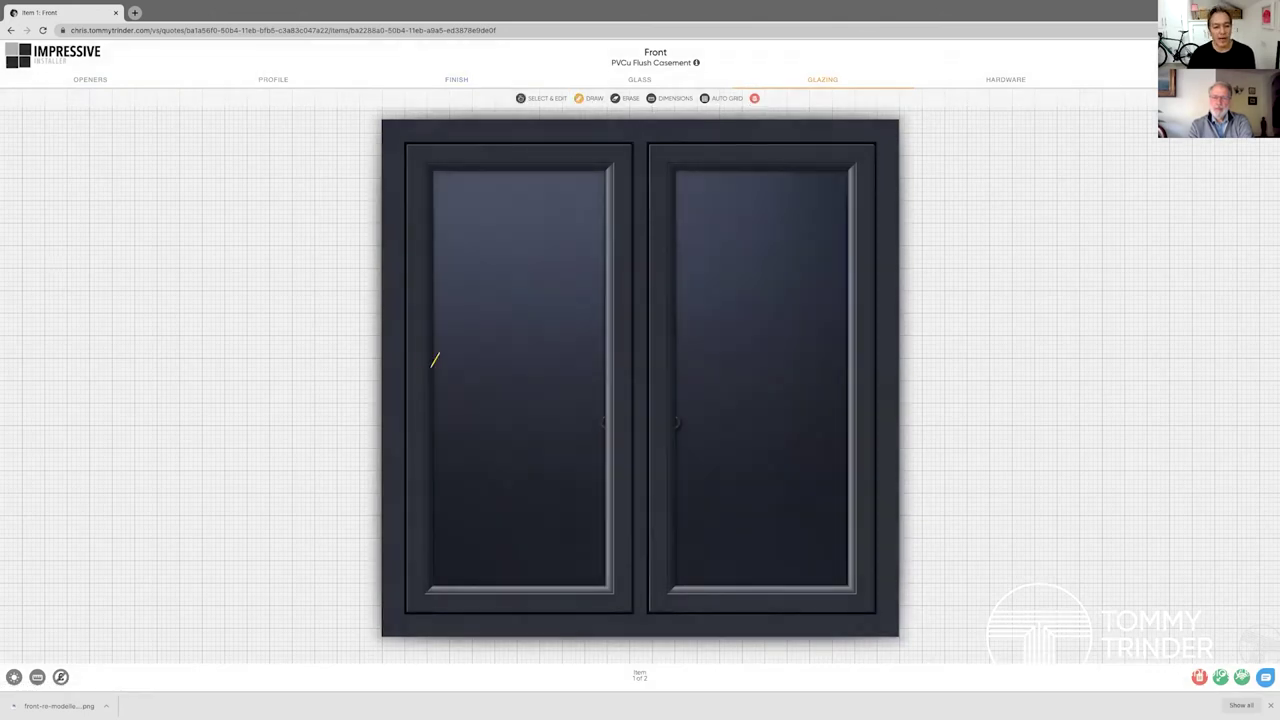
drag(412, 374, 856, 370)
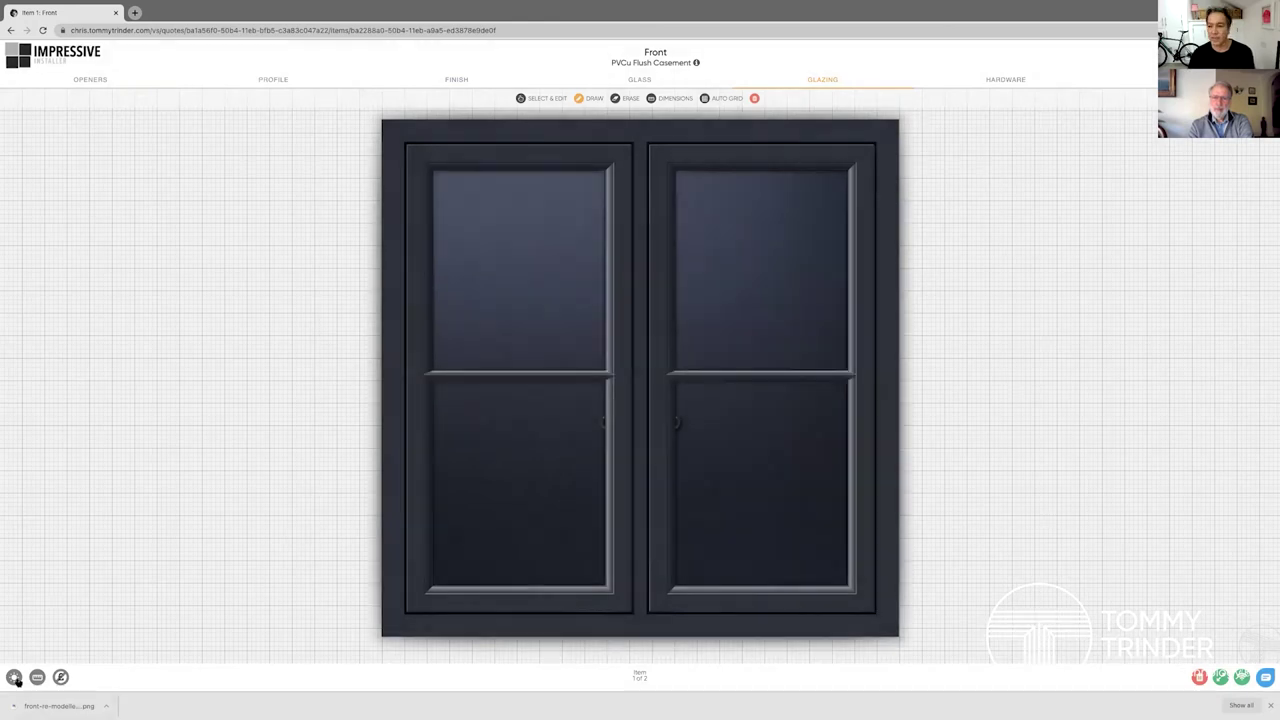
click(14, 678)
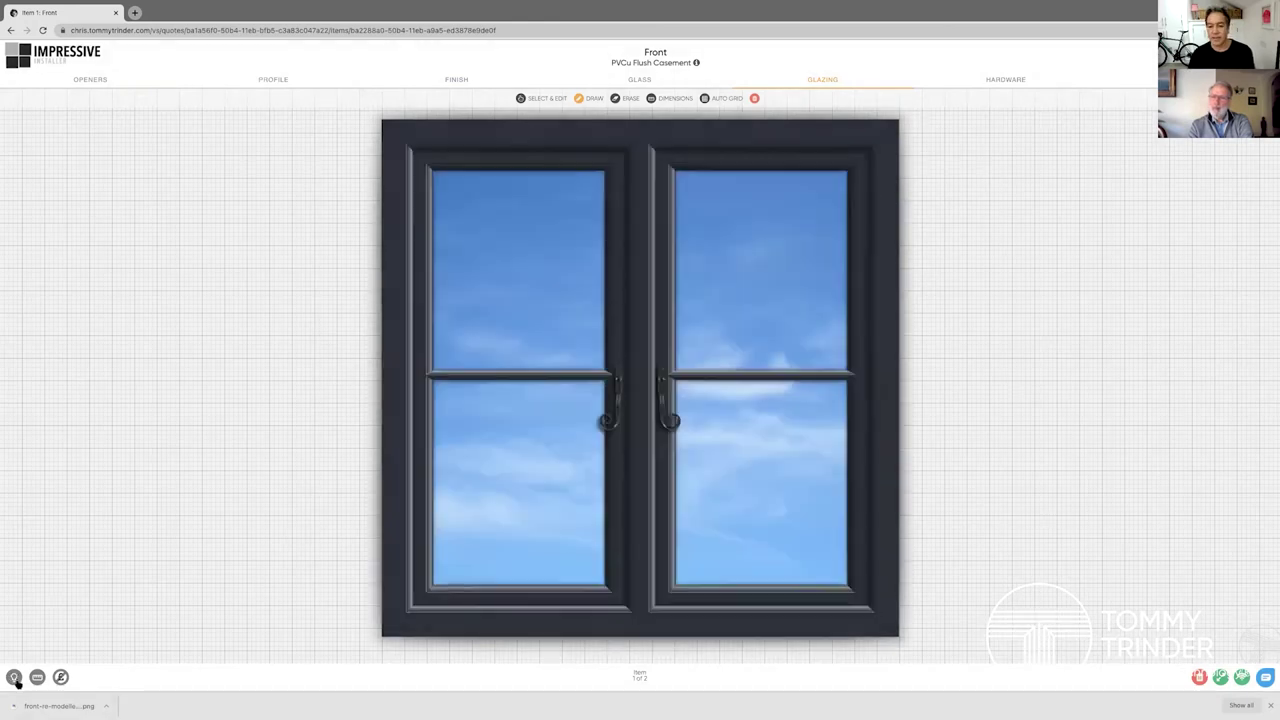
Fit Residence Peardrop Pewter handles in place of the black monkey-tail ones.
click(1005, 79)
click(672, 422)
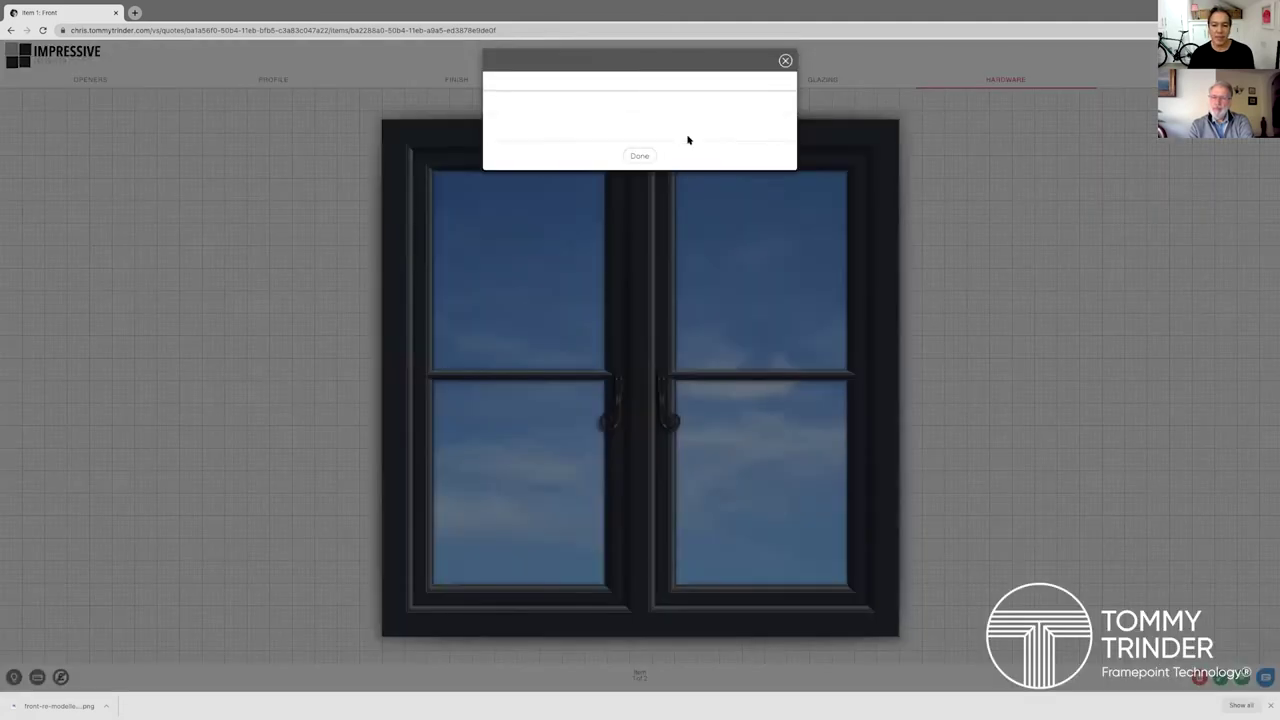
scroll(723, 324, down, 5)
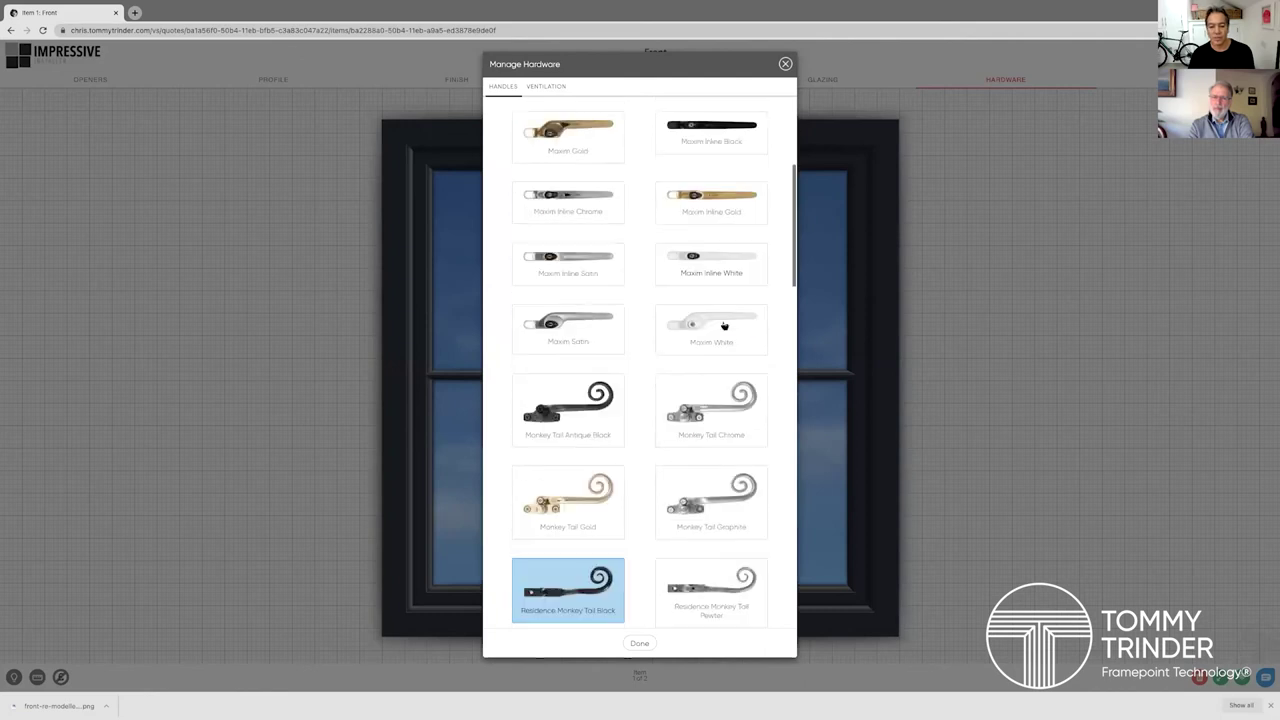
scroll(723, 324, down, 5)
scroll(723, 324, down, 4)
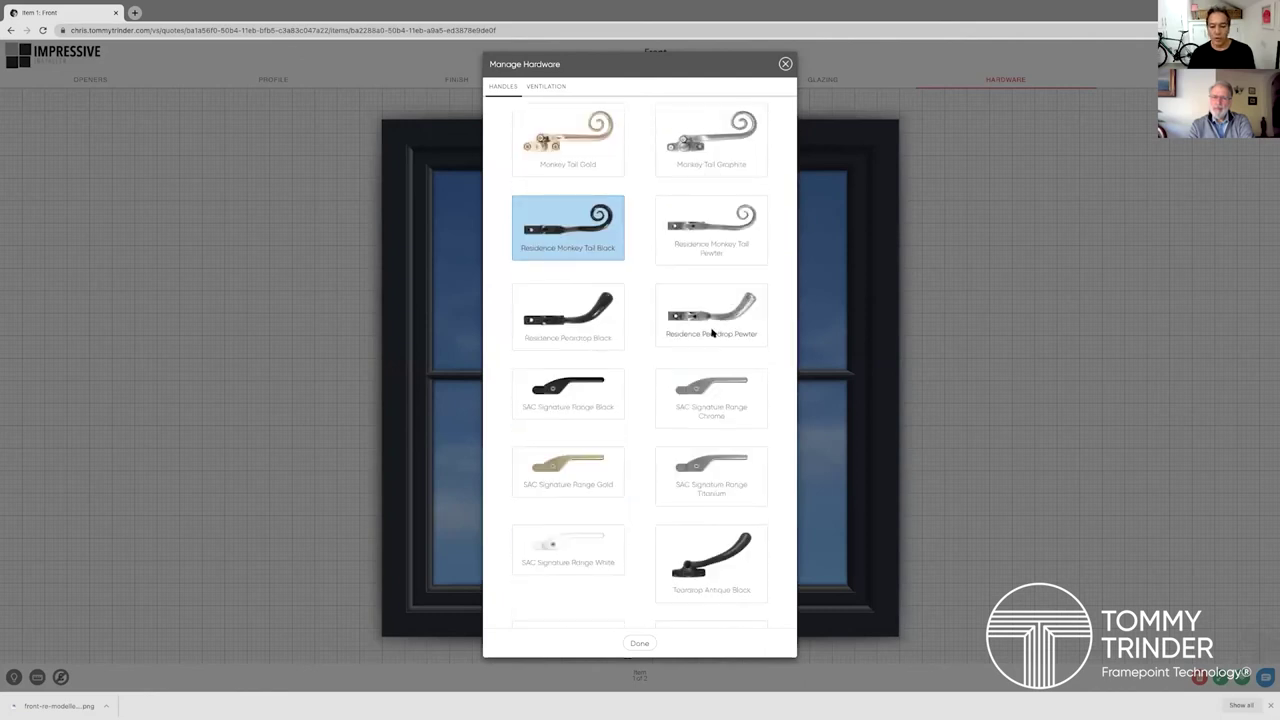
click(713, 333)
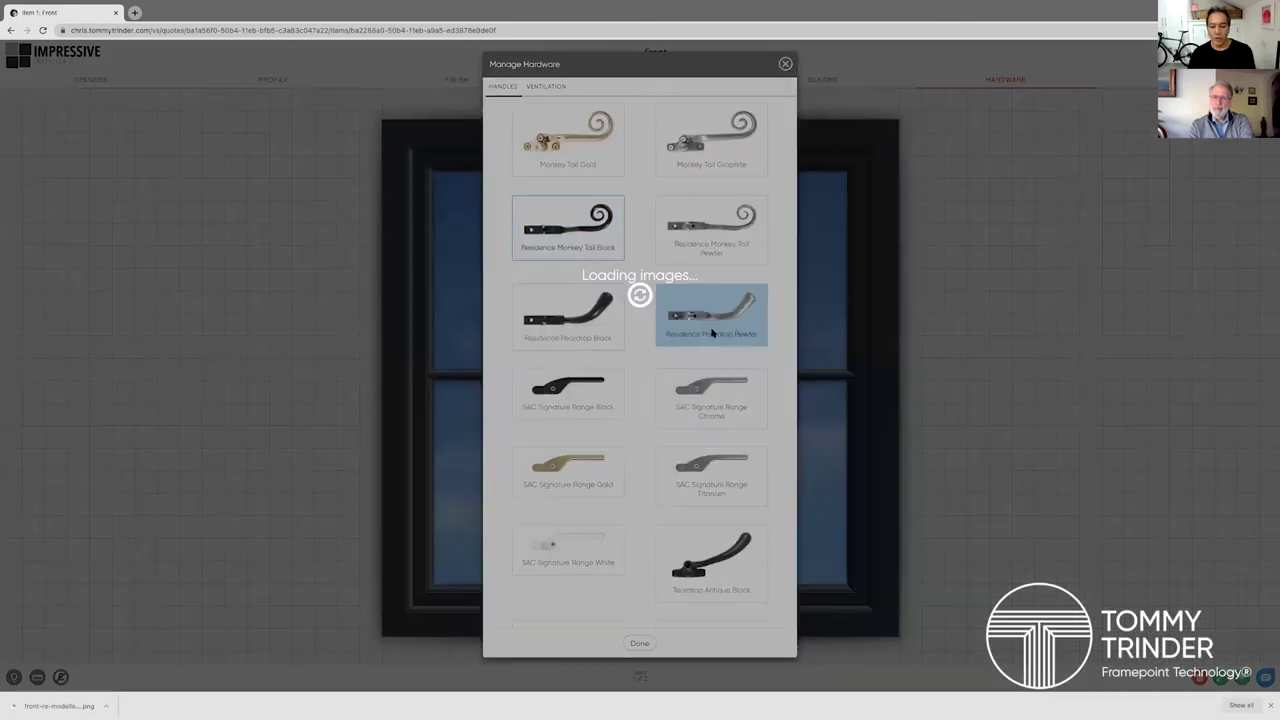
click(640, 644)
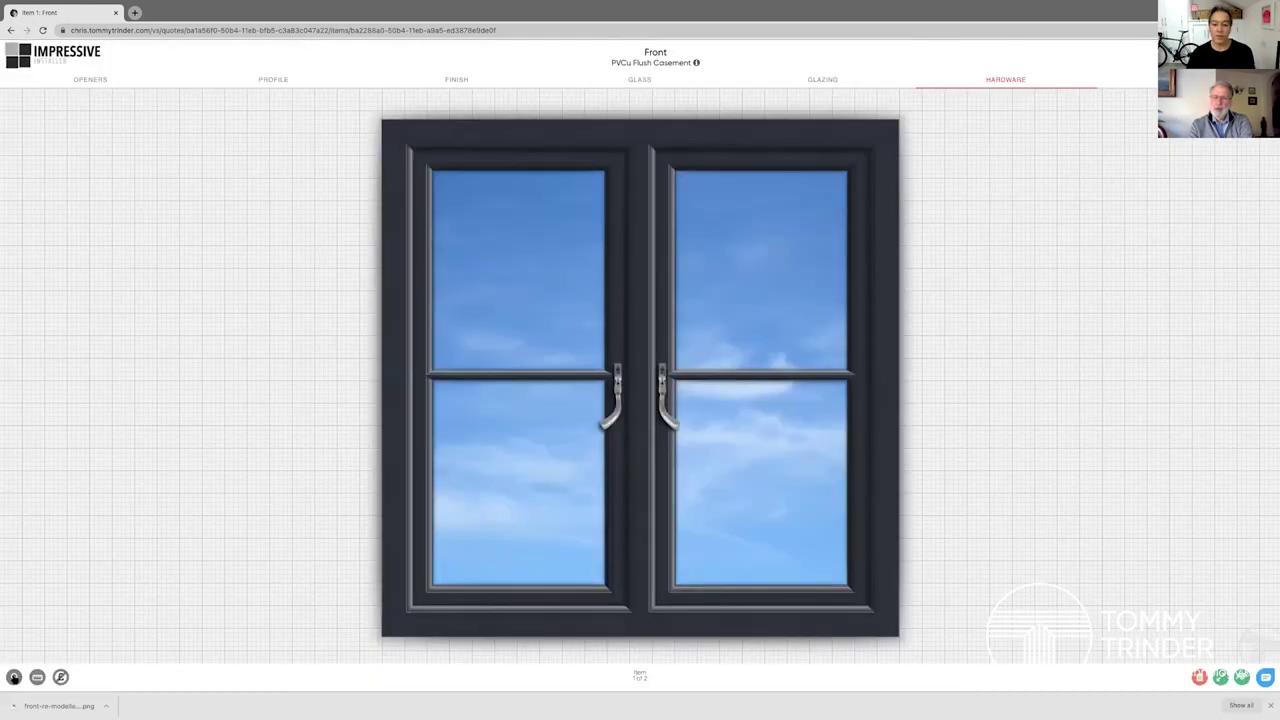
click(13, 677)
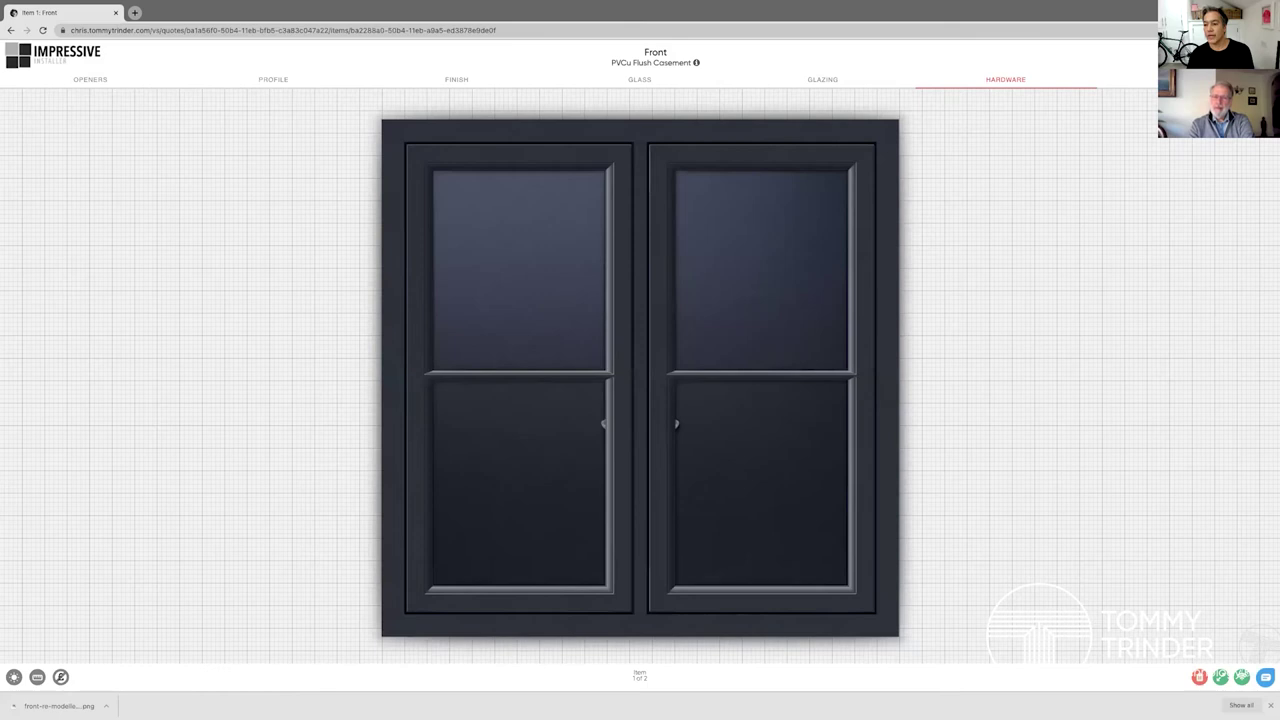
Reopen the house photo in the visualiser and download the grey-casement image.
click(813, 207)
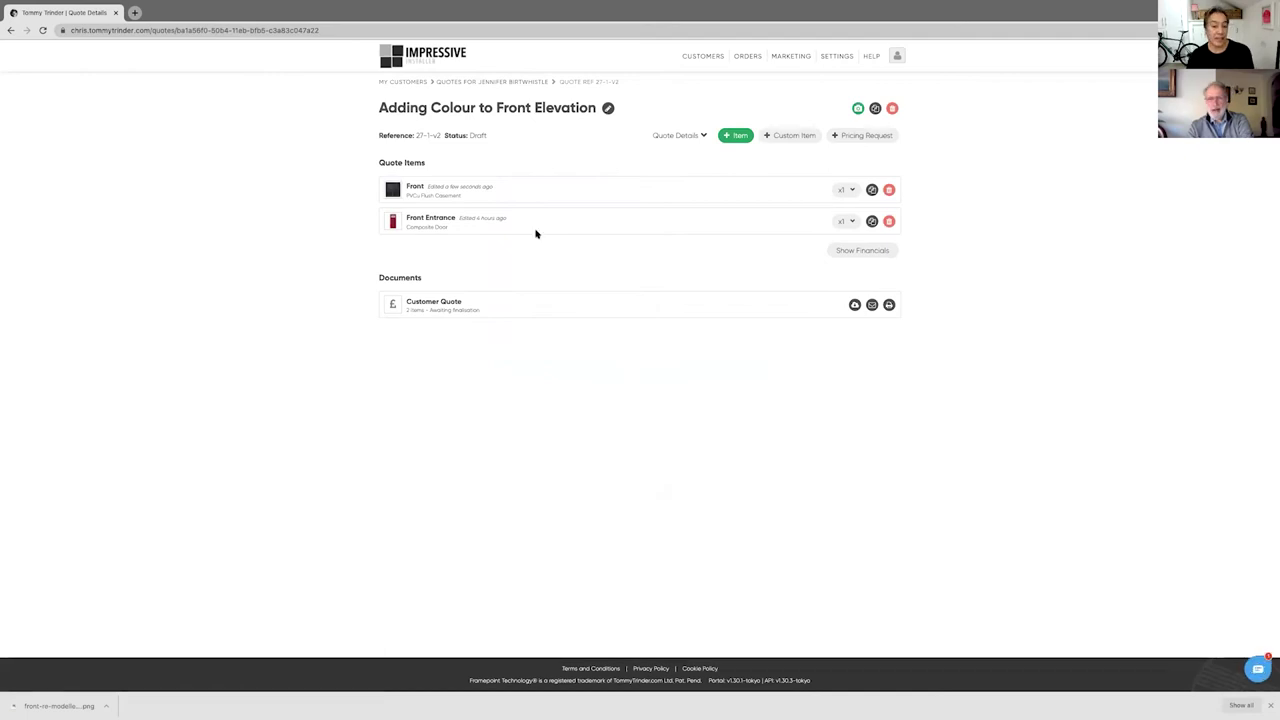
click(457, 229)
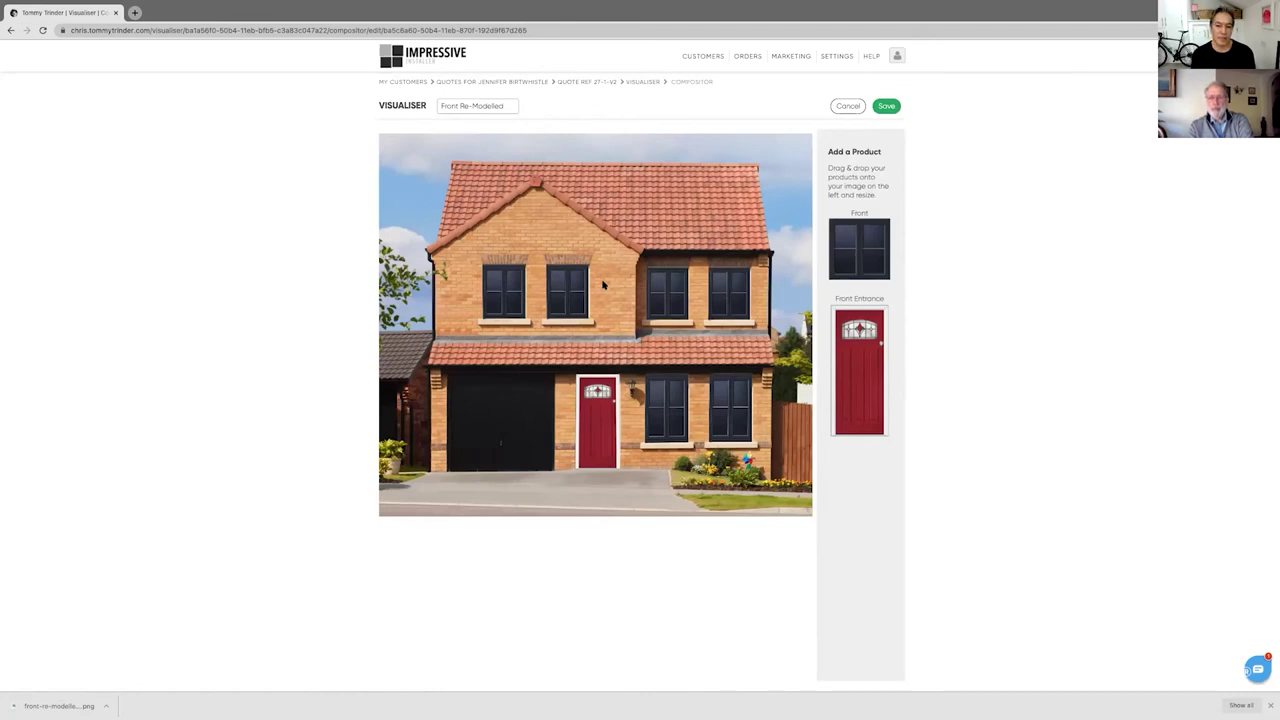
click(886, 105)
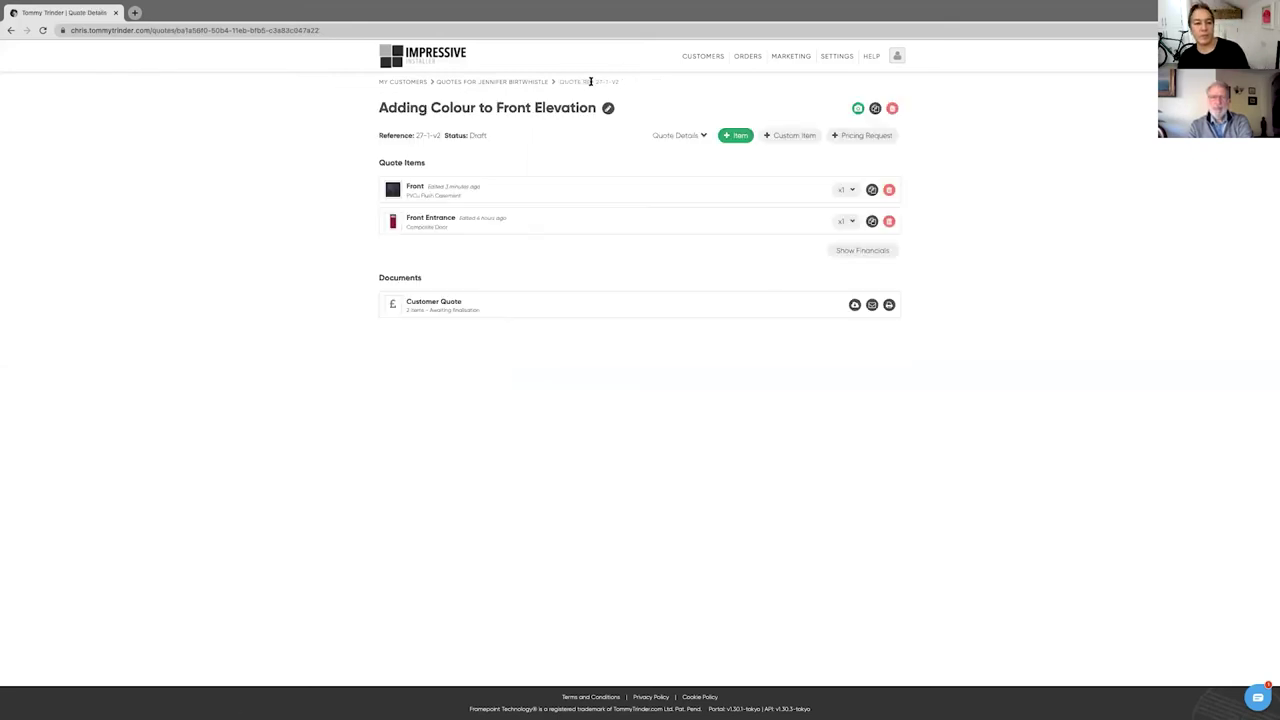
Expand the financials table beneath the Front casement and Front Entrance door items.
click(874, 250)
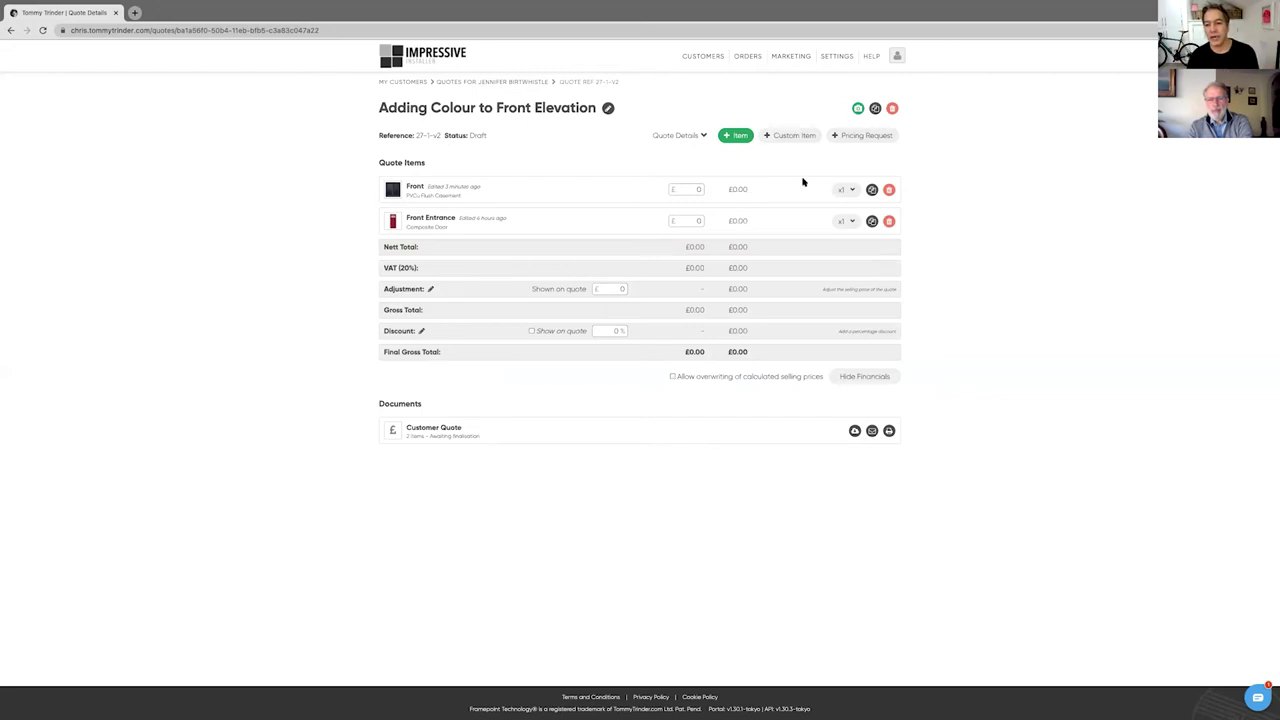
Create a pricing request for Window Supplier A covering the PVCu Flush Casement.
click(863, 135)
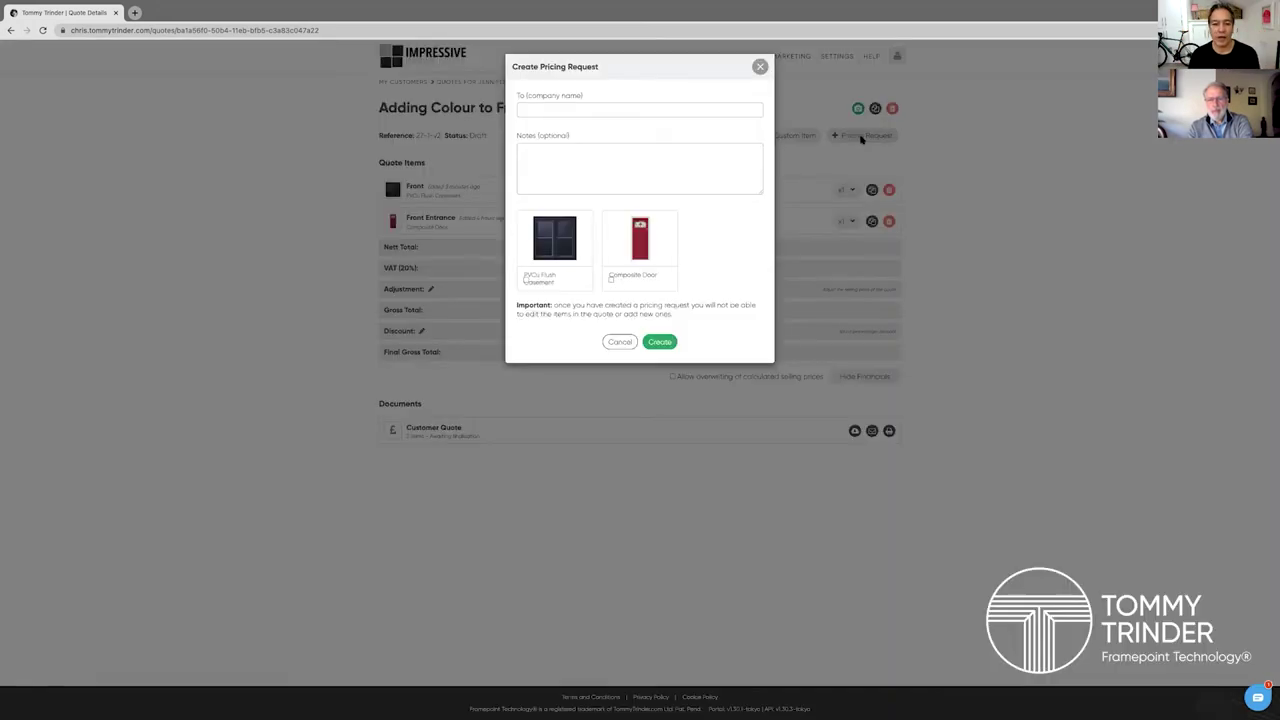
click(537, 108)
text(Suppl)
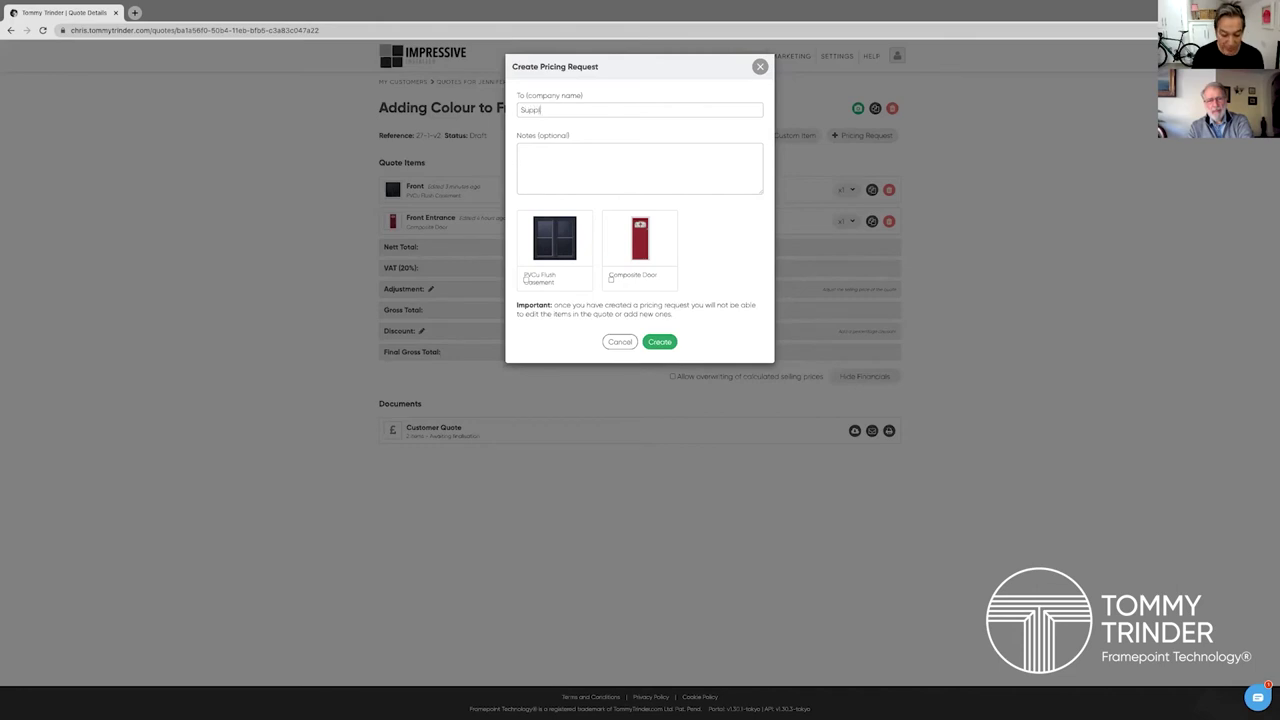
text(ier A)
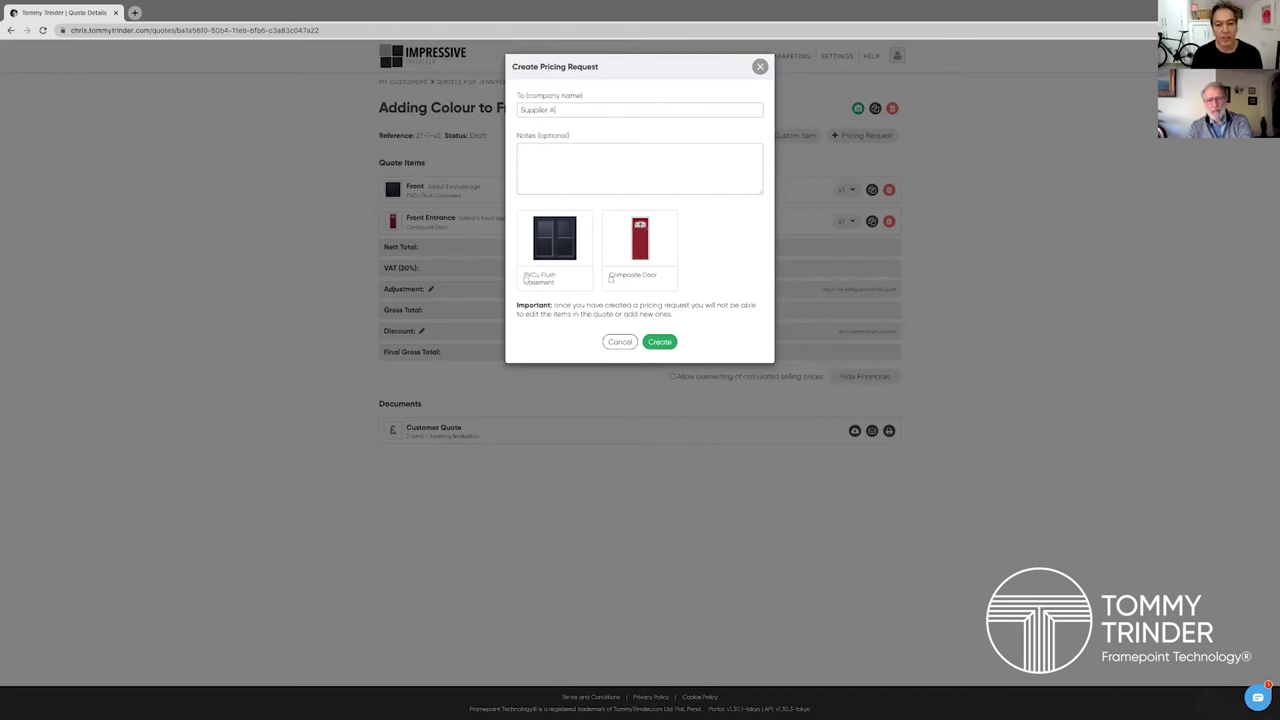
click(519, 110)
text(Window)
click(526, 279)
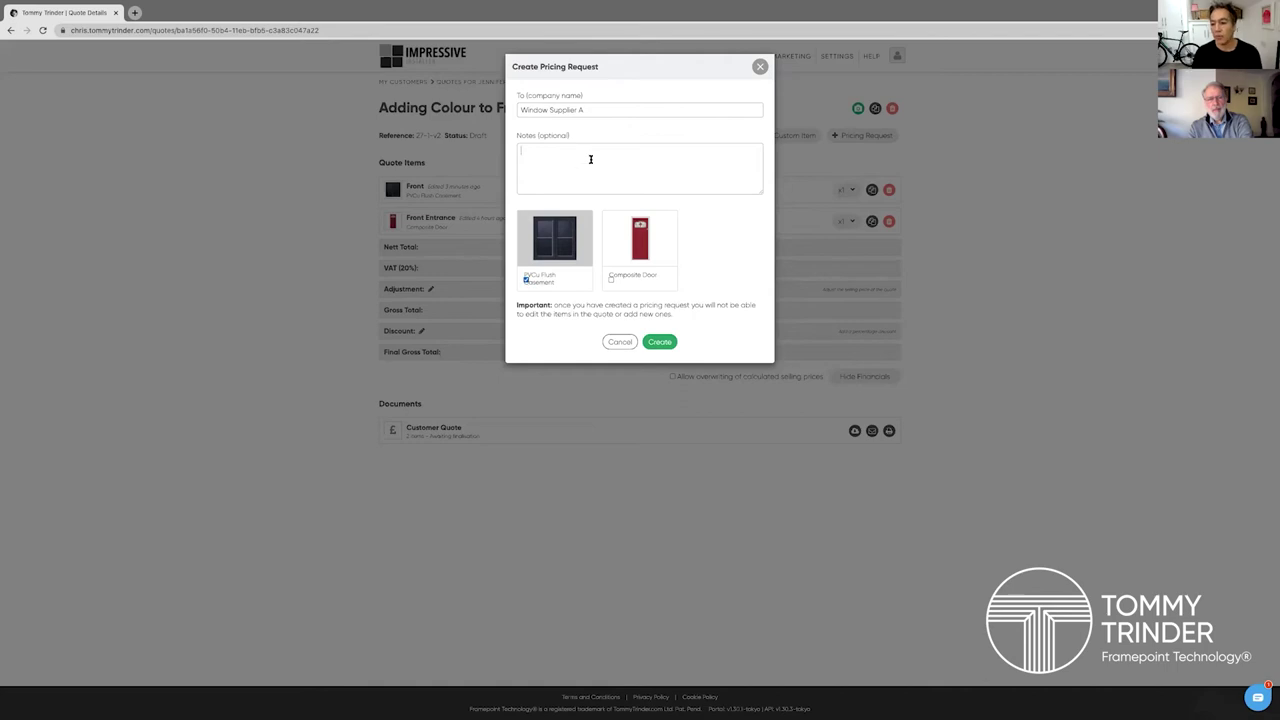
text(Bib)
text(ob - Price)
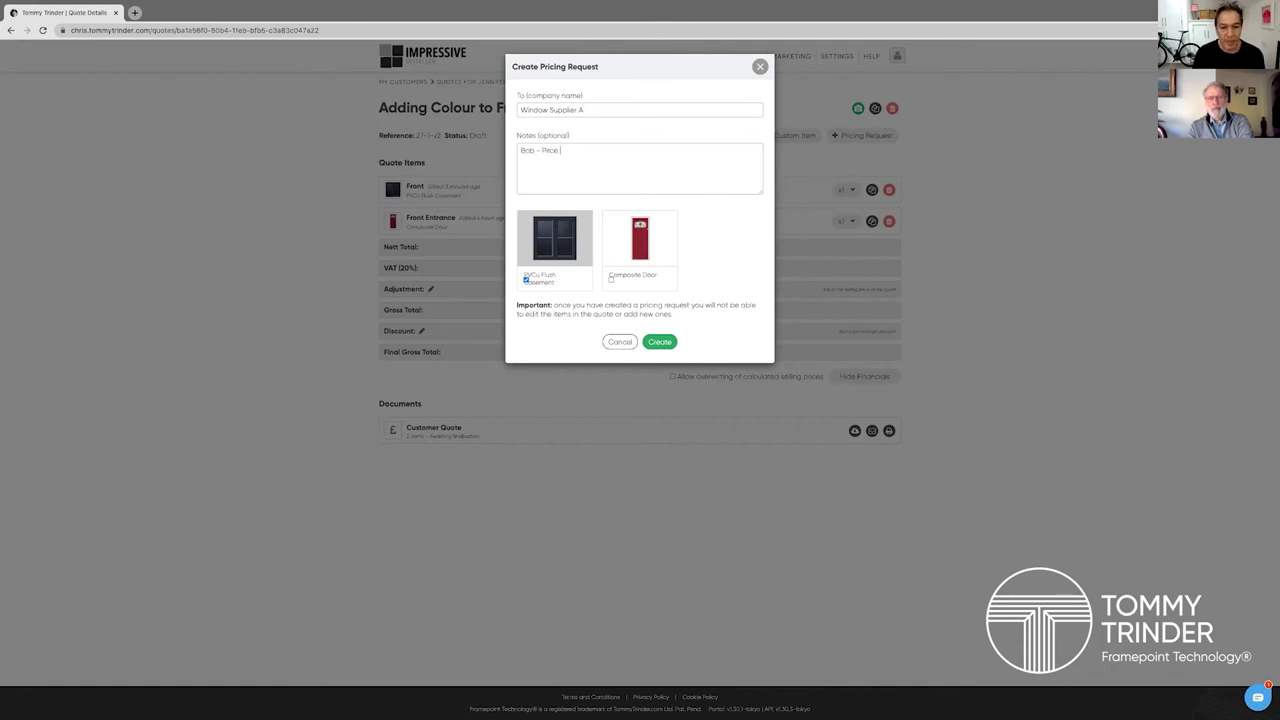
text(Asap)
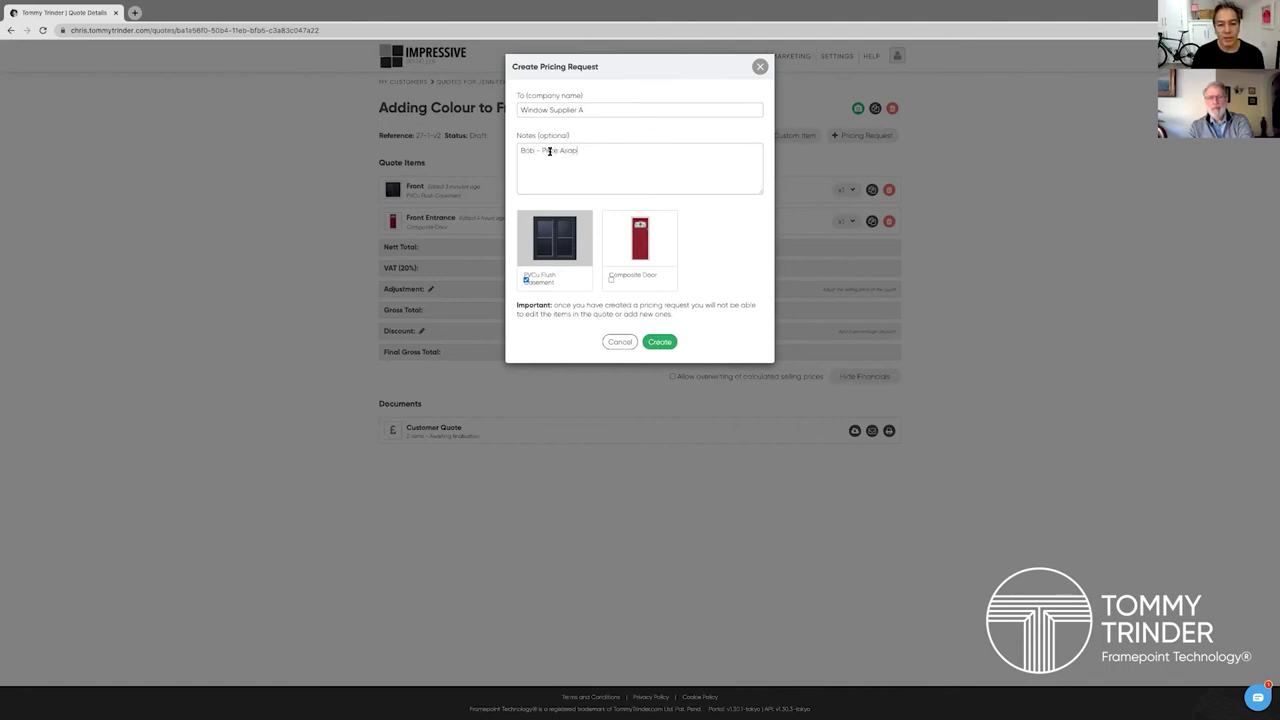
right_click(549, 151)
key(Escape)
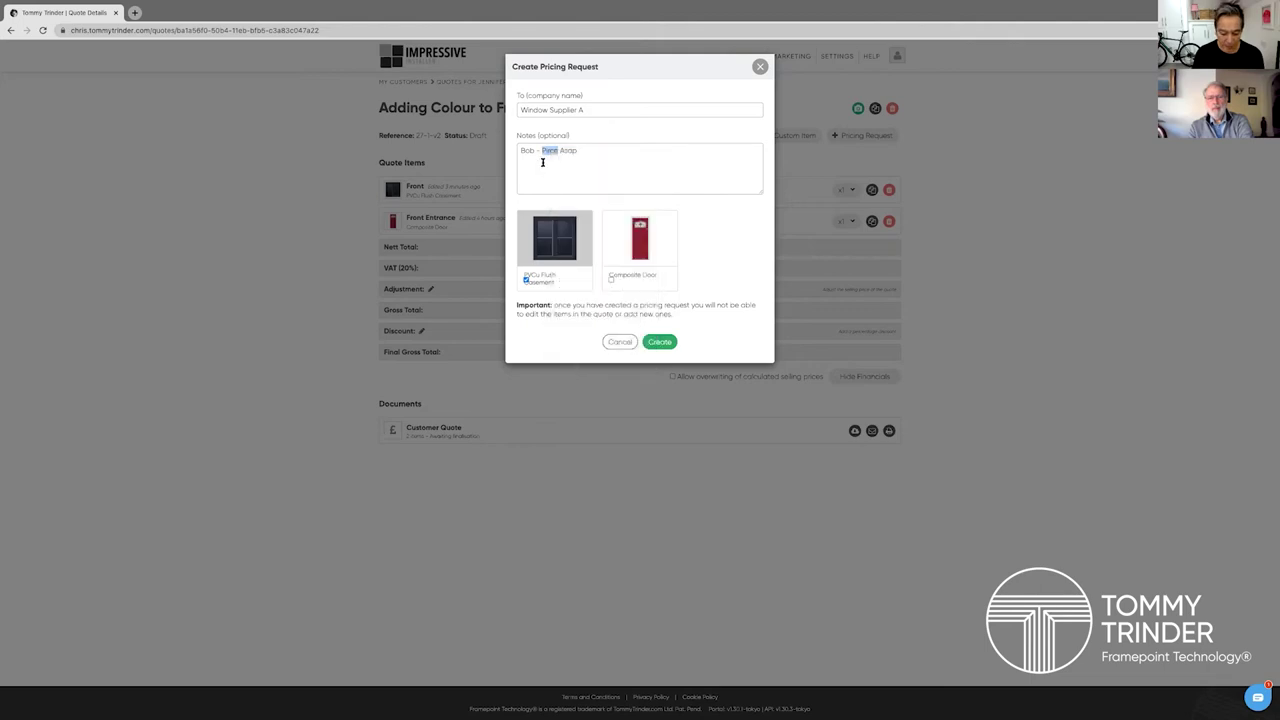
text(Price)
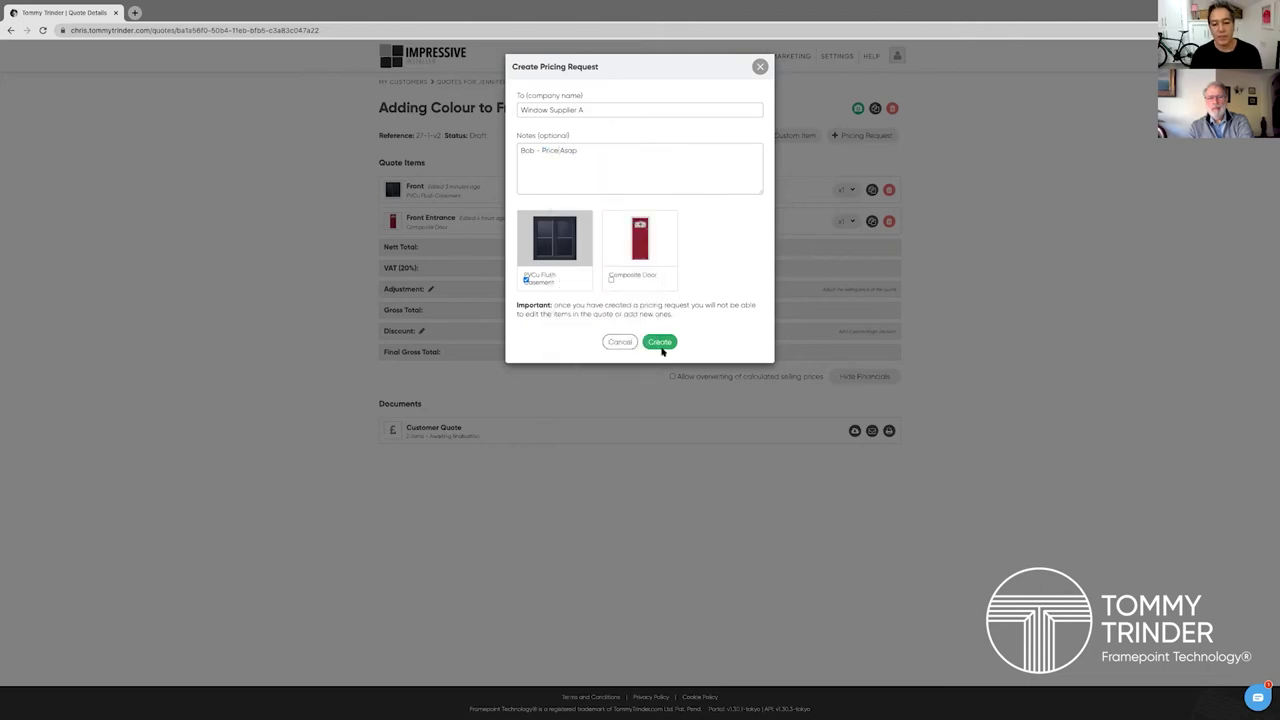
click(660, 343)
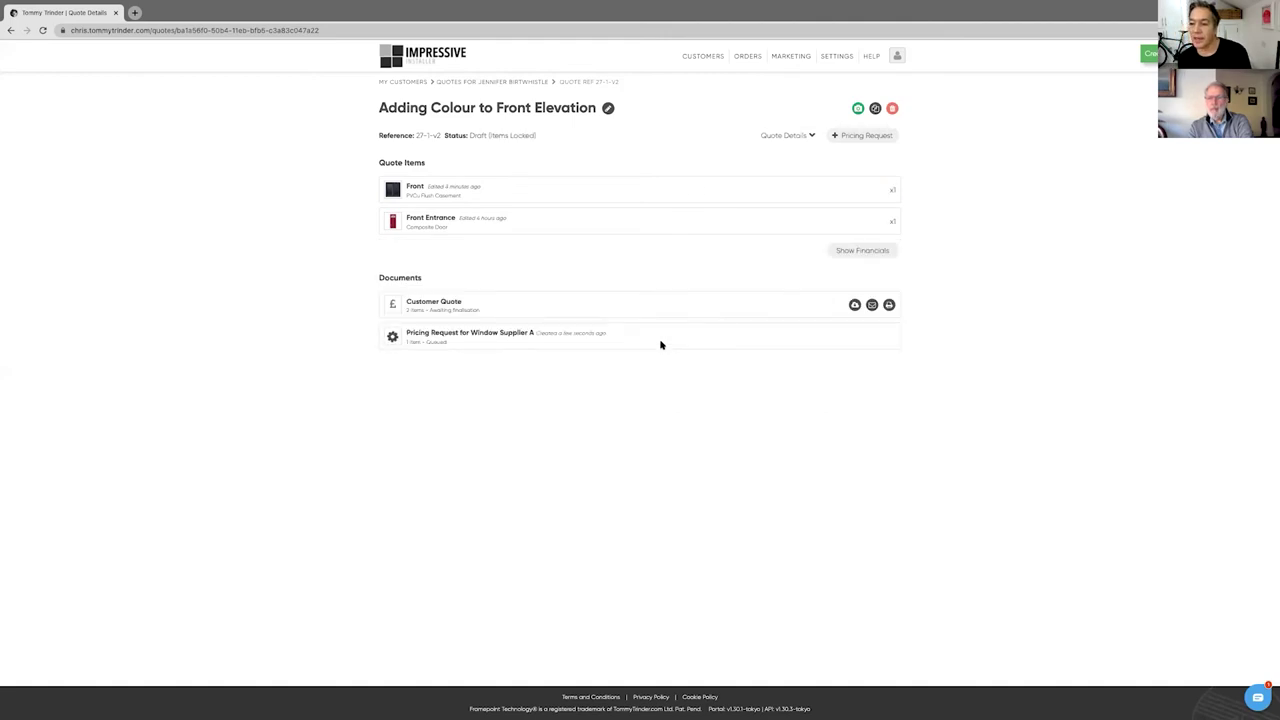
Create a second pricing request for Supplier Door B covering the Composite Door.
click(866, 135)
text(Supplier)
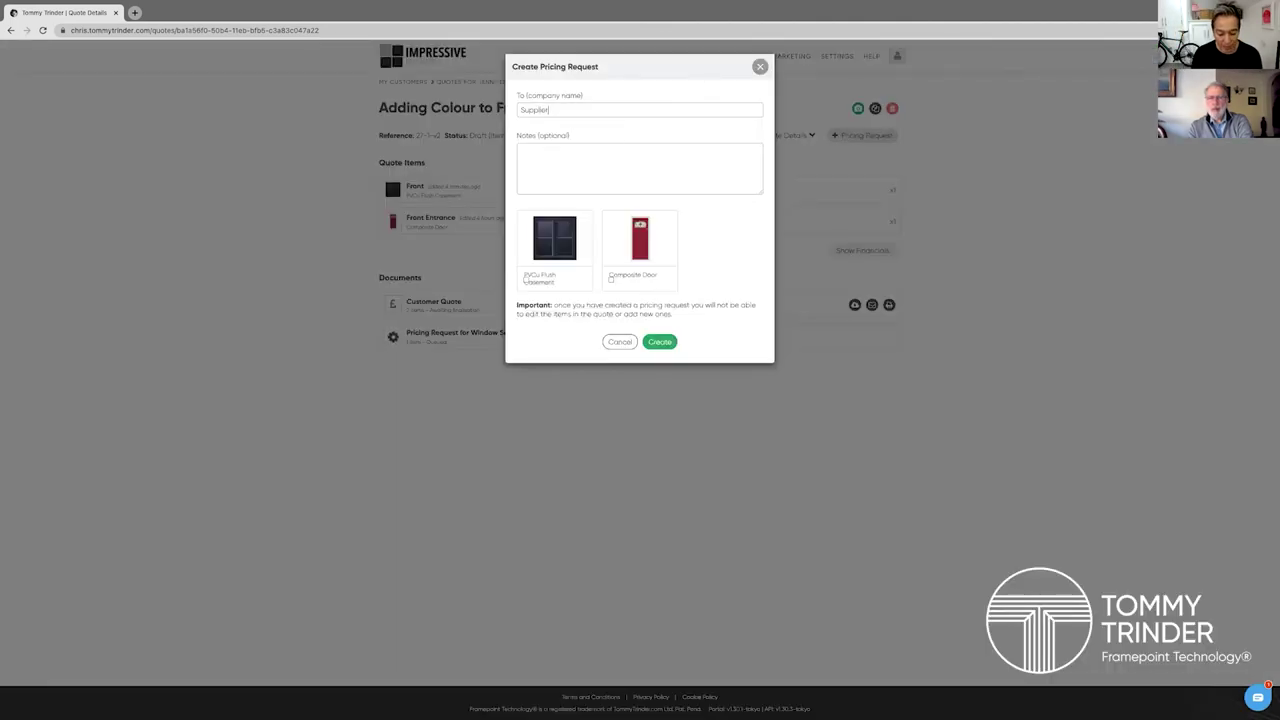
text( Door B)
key(Tab)
text(Price)
text( yesterday)
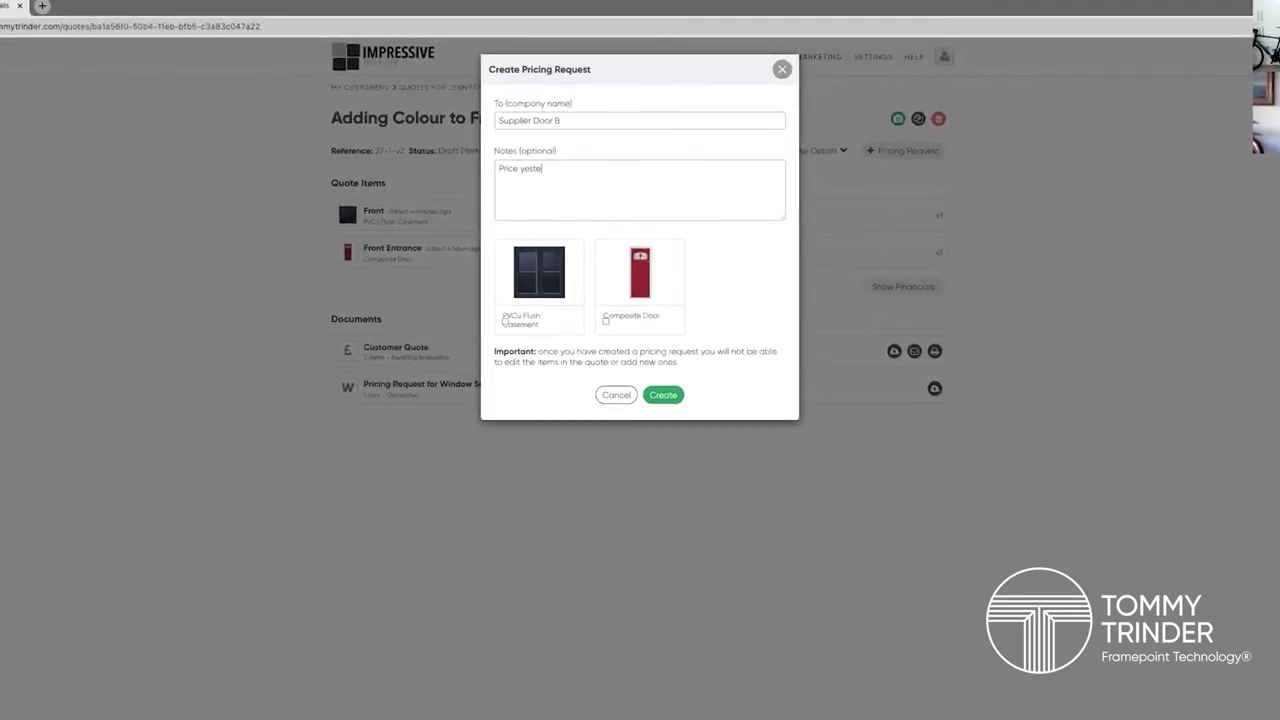
click(602, 345)
click(666, 438)
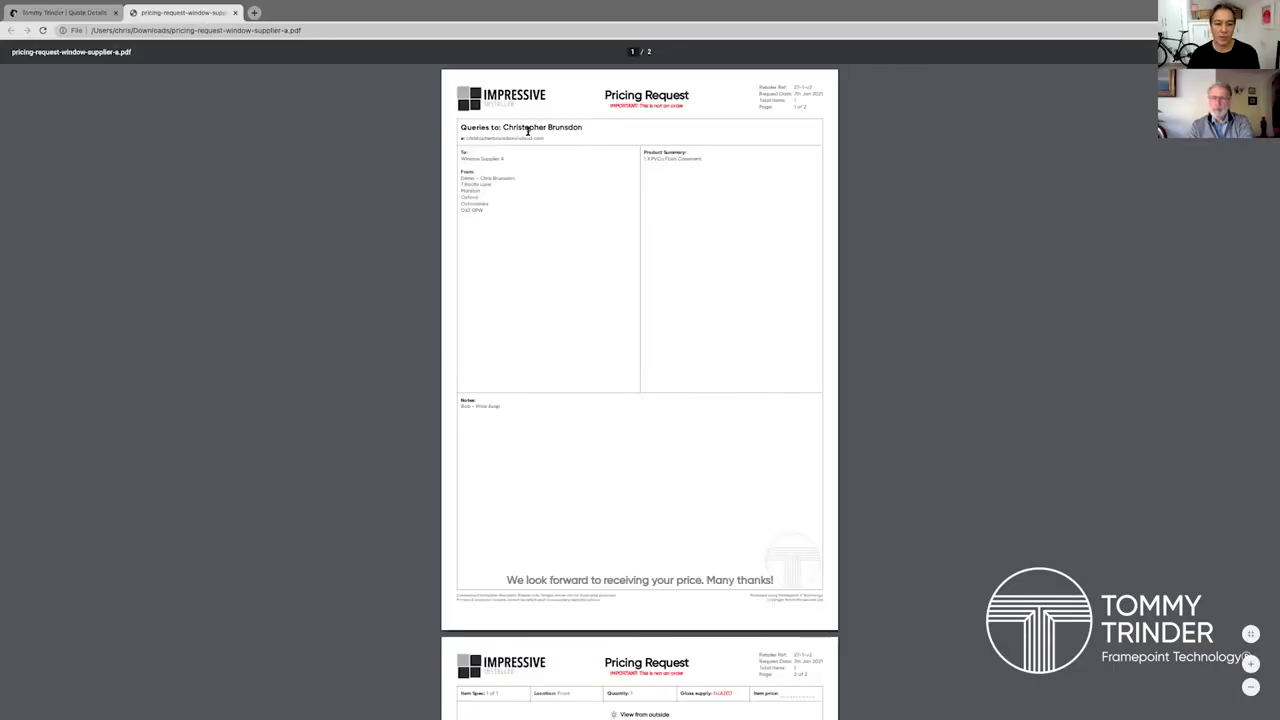
scroll(531, 291, down, 4)
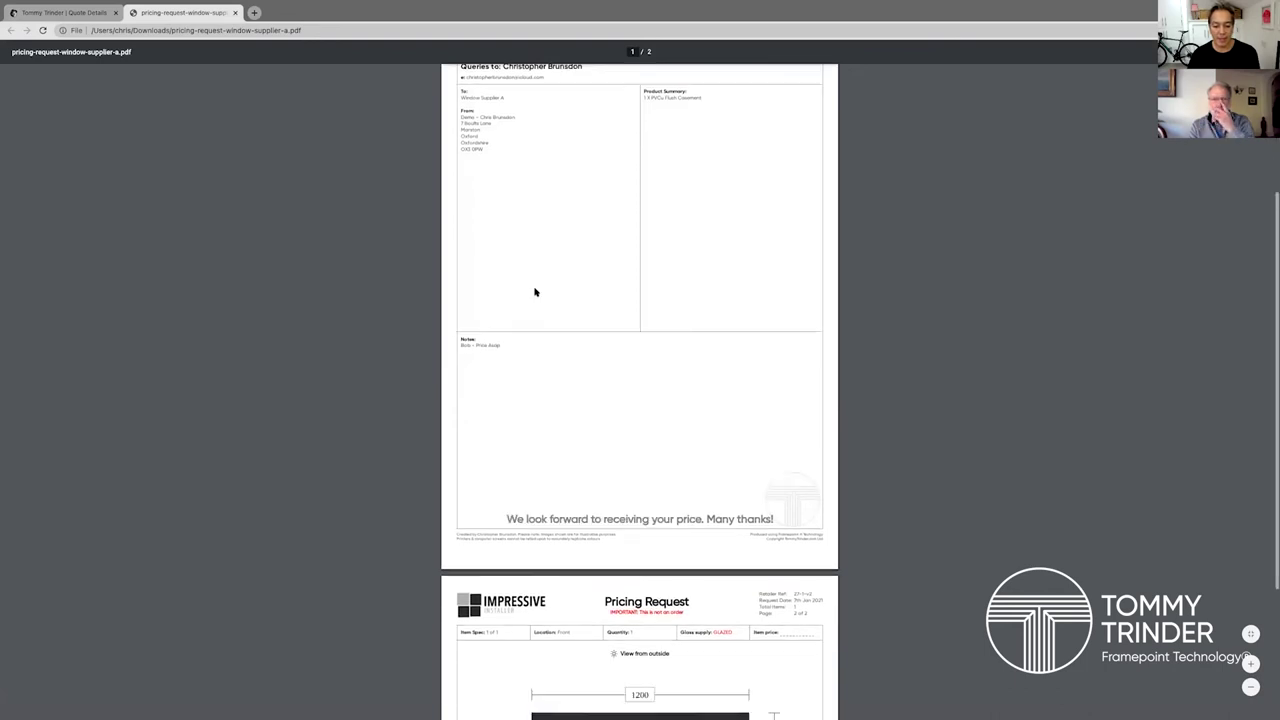
scroll(531, 291, down, 4)
scroll(531, 291, down, 4)
scroll(535, 291, down, 3)
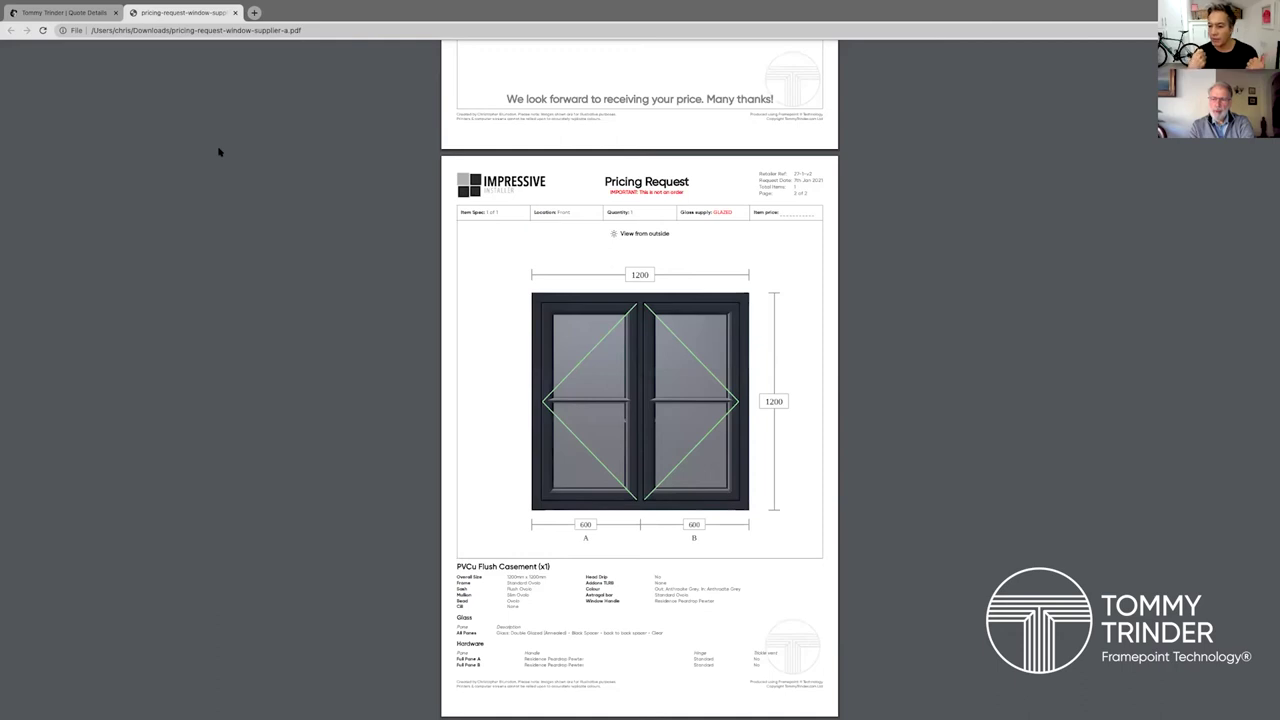
Return from the Supplier A pricing-request PDF to the quote details.
click(77, 13)
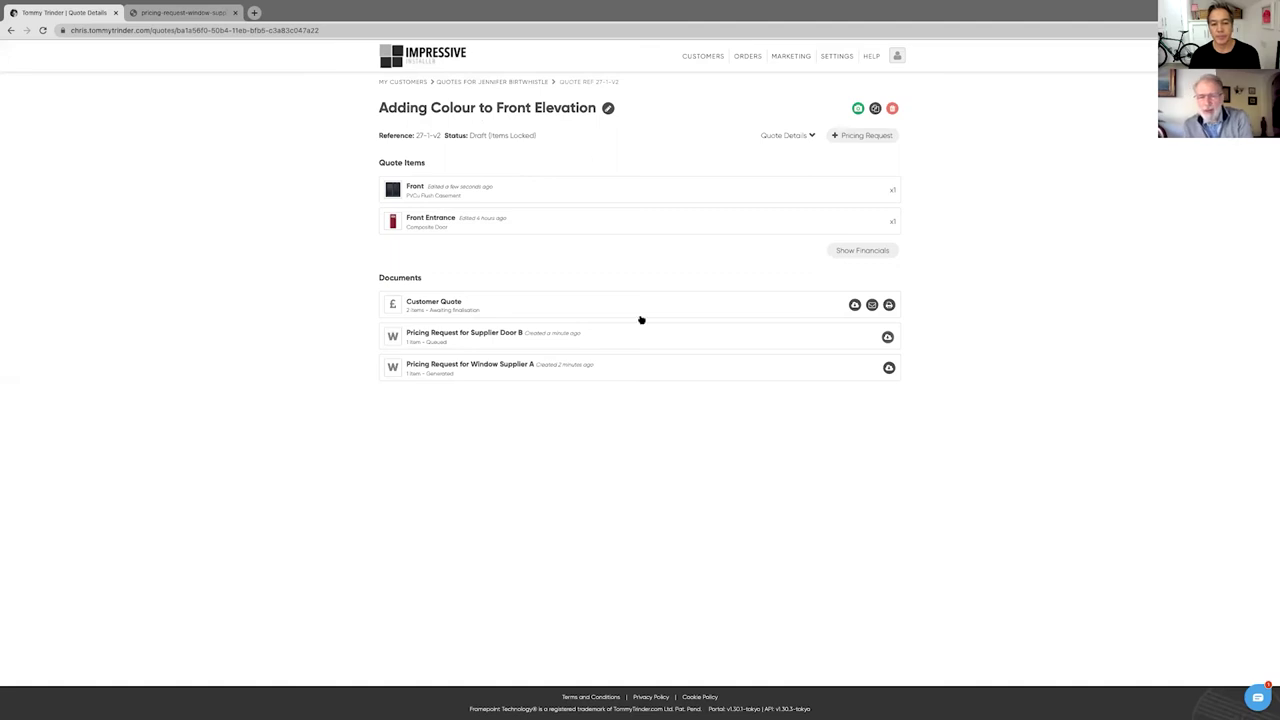
Expand the quote's financials table again beneath the quote items.
click(880, 250)
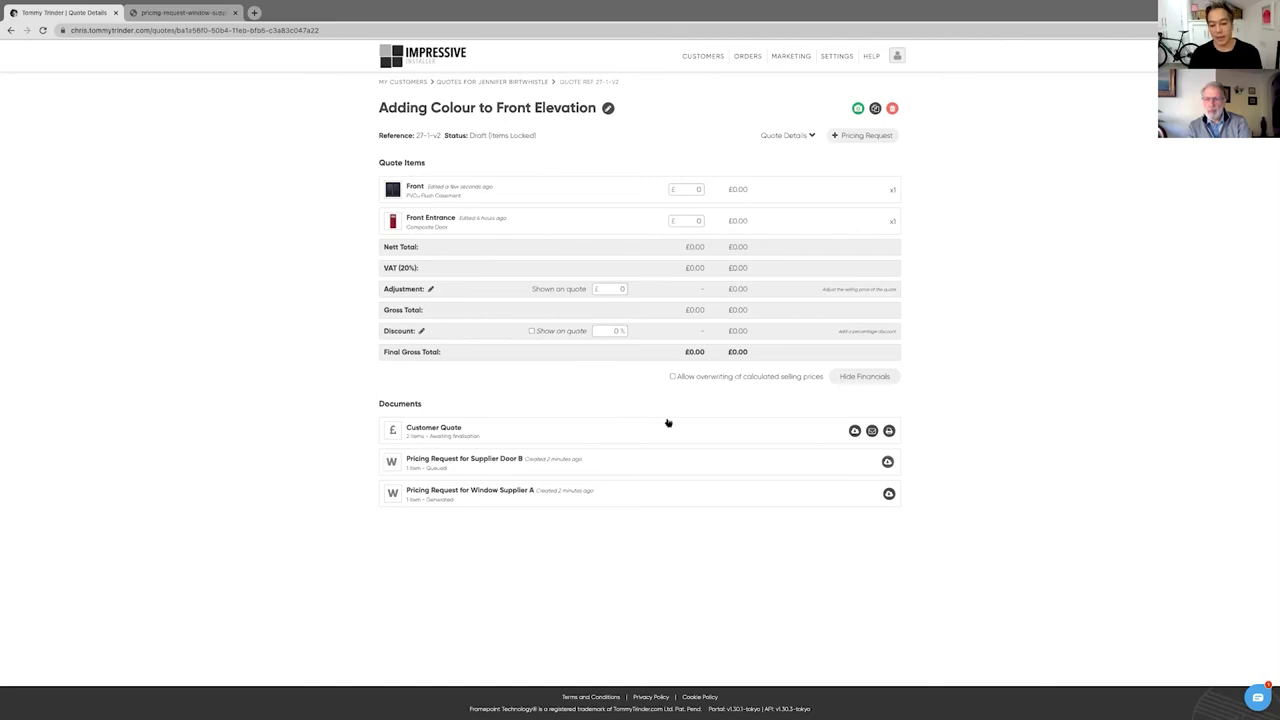
Enter cost prices of £200 for the Front and £500 for the Front Entrance.
click(685, 189)
text(10)
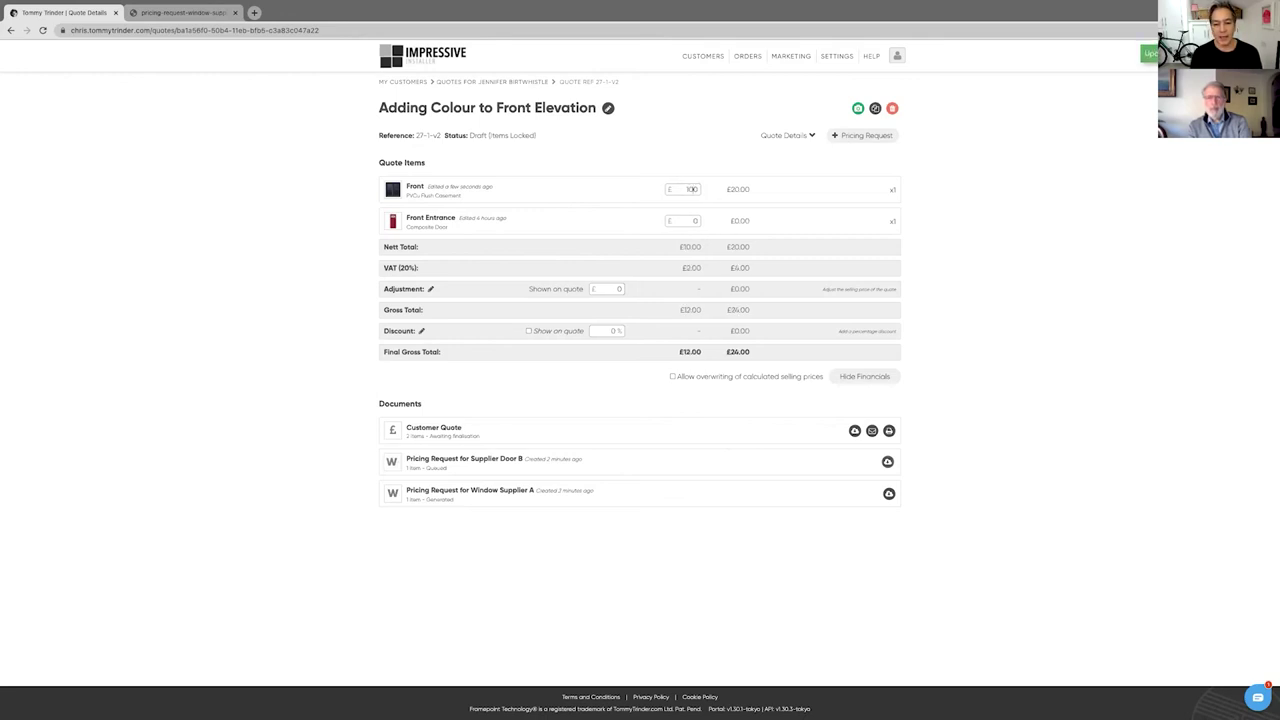
text(0)
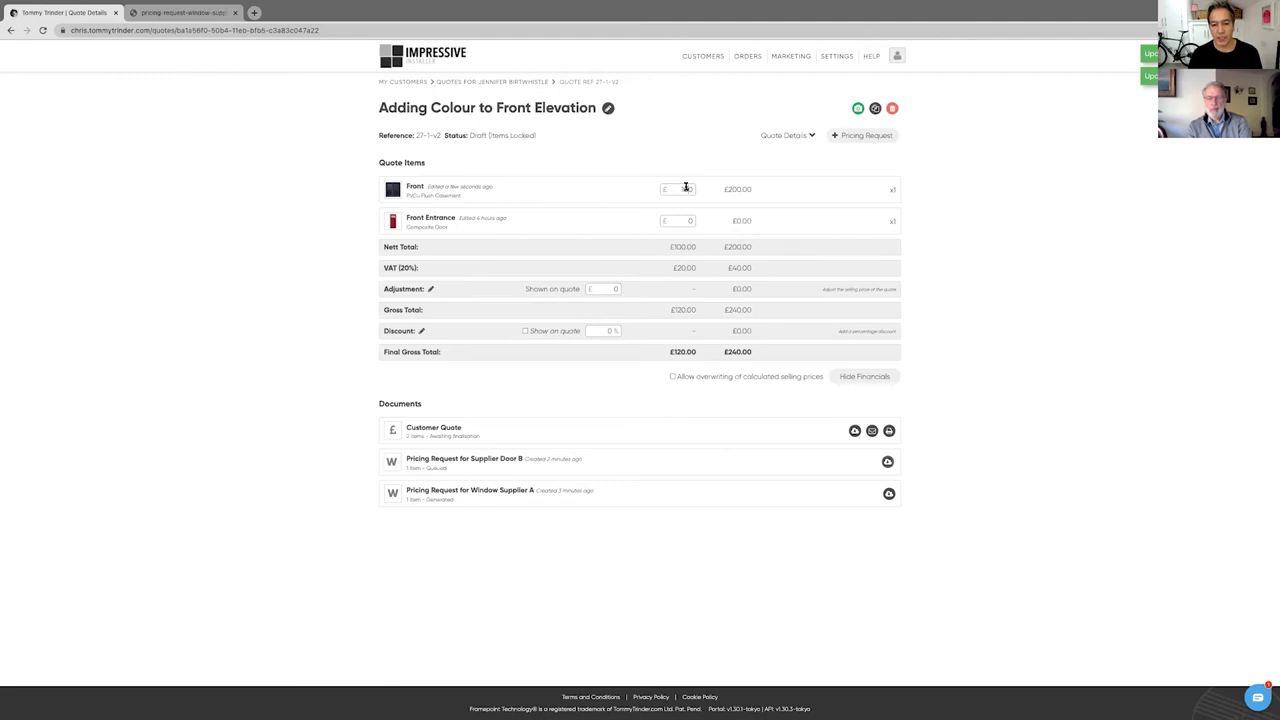
text(200)
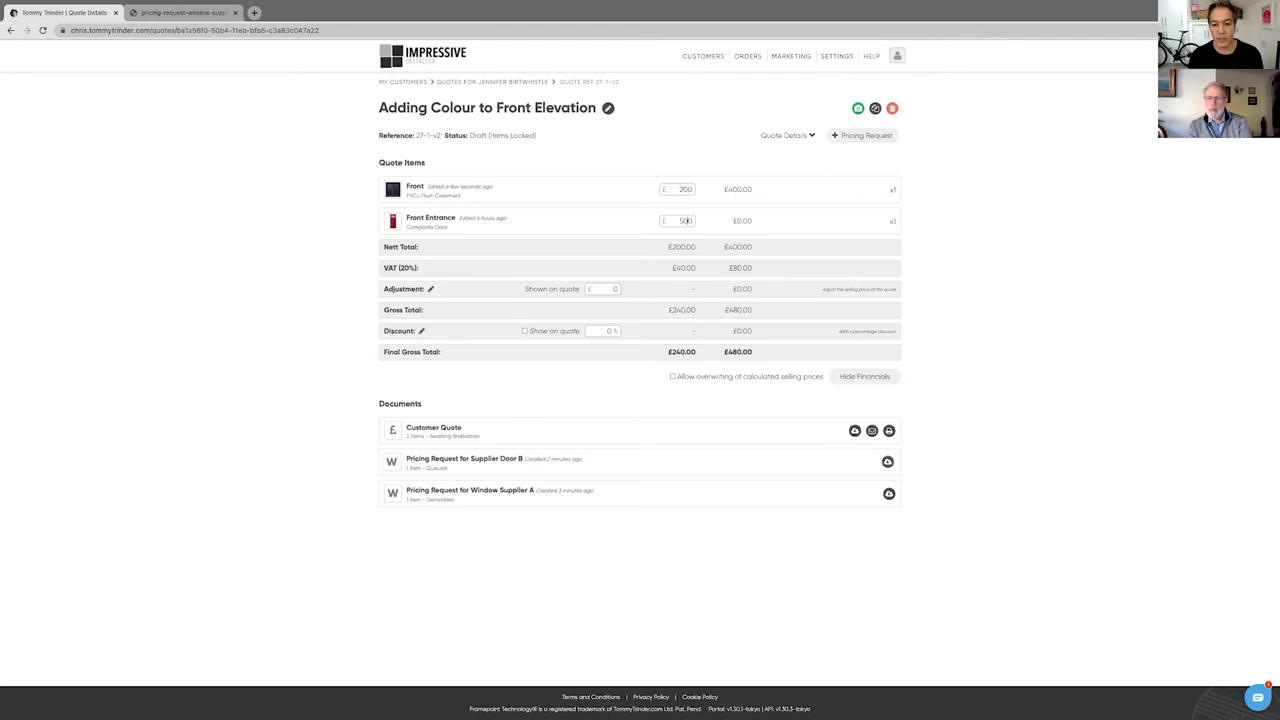
click(780, 240)
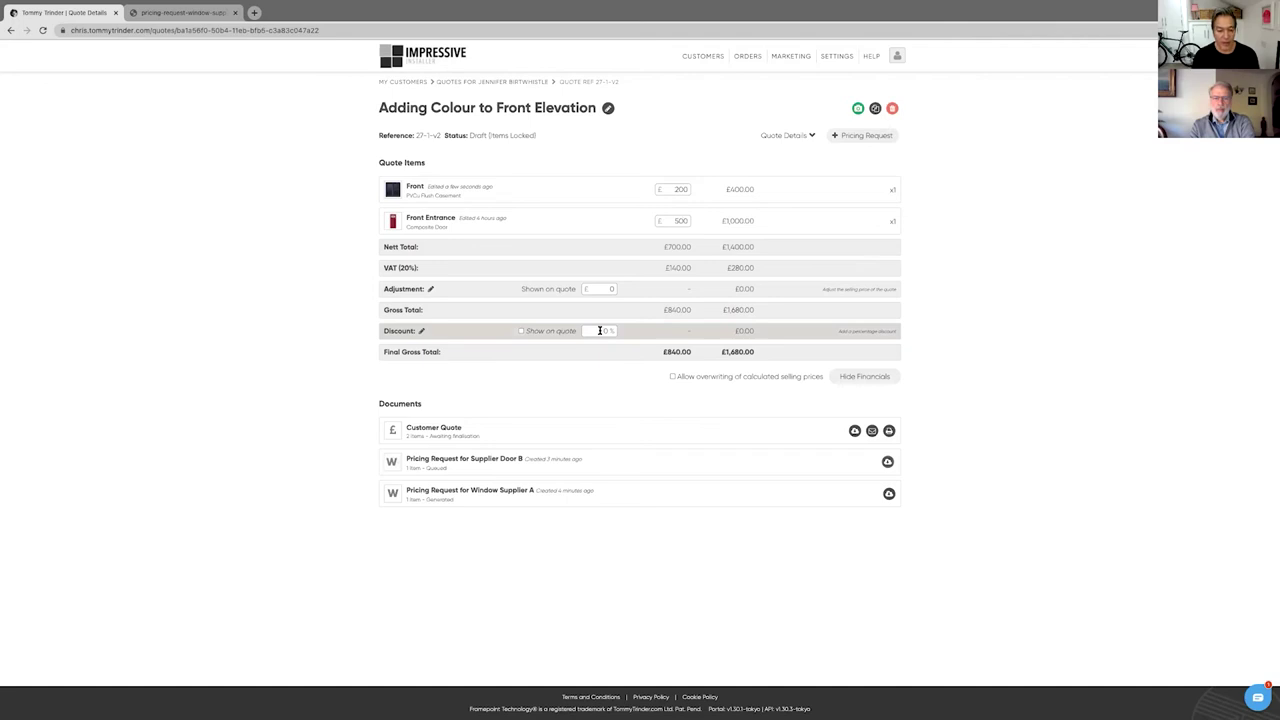
text(10)
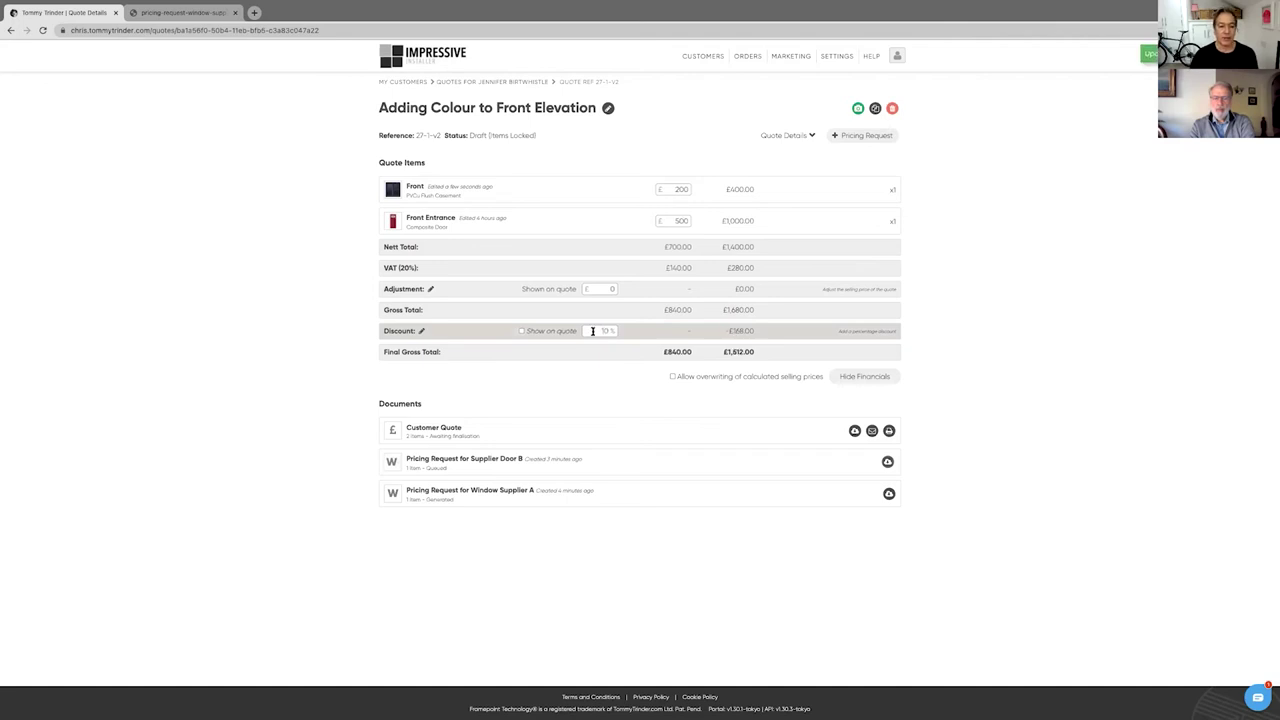
Rename the 10% discount line to NHS Special Promo and save it.
click(421, 330)
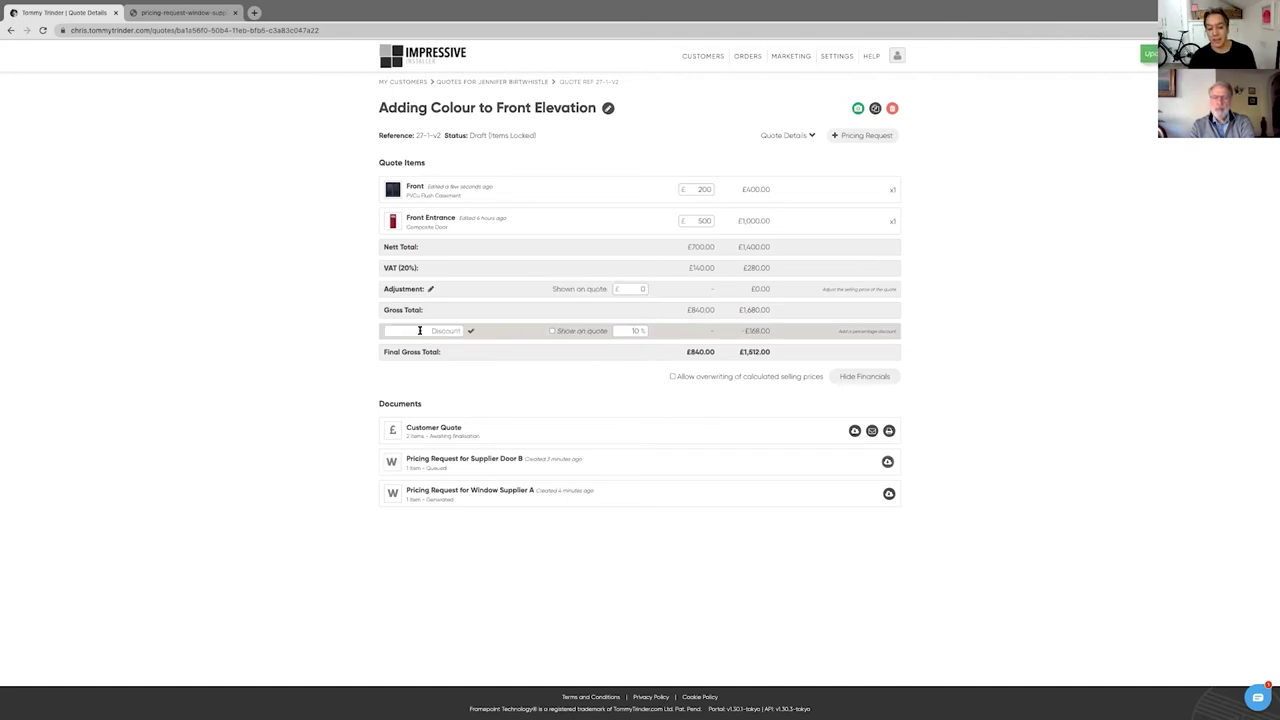
text(NHS Special Promo)
click(472, 331)
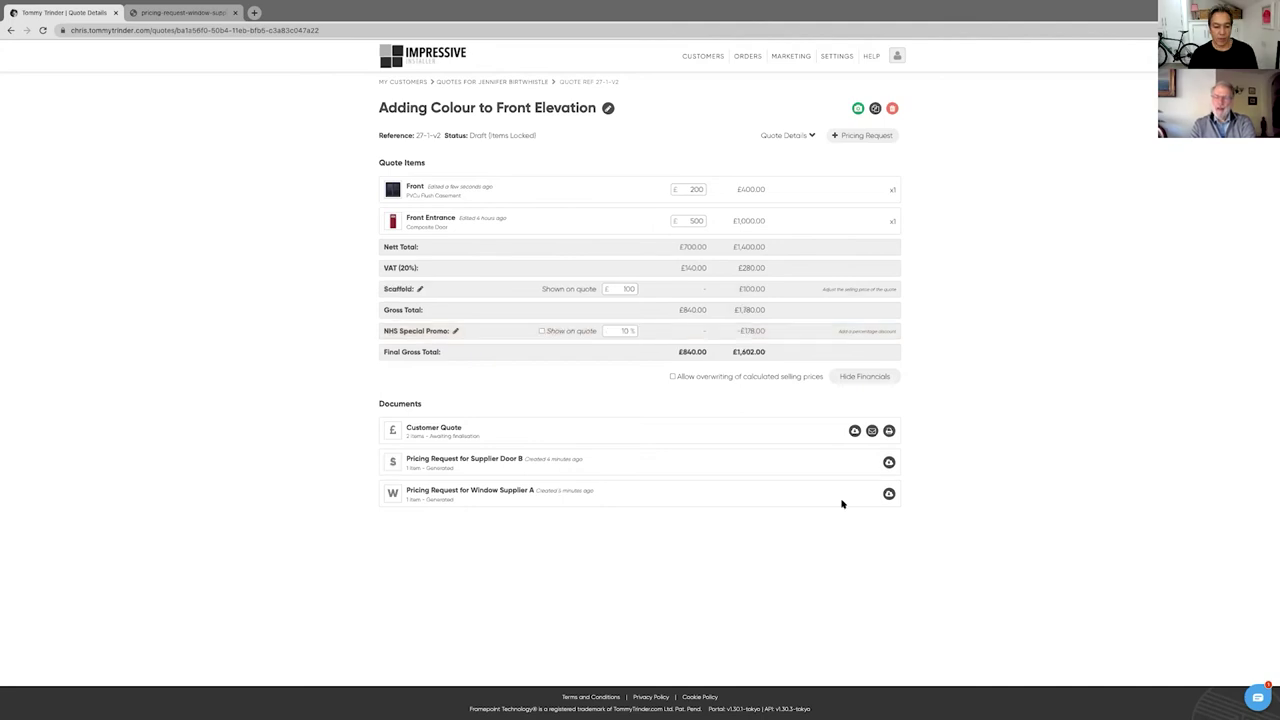
Generate the customer quote PDF including the Front Re-Modelled visualisation.
click(864, 376)
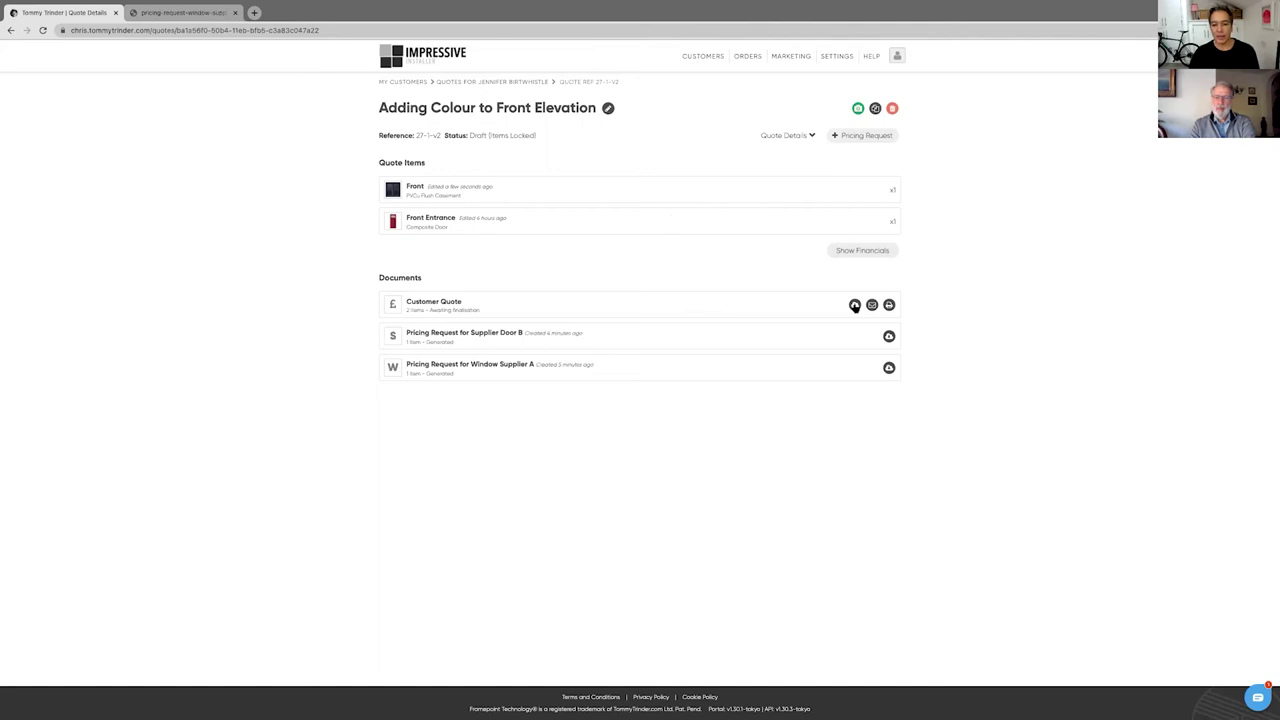
click(855, 305)
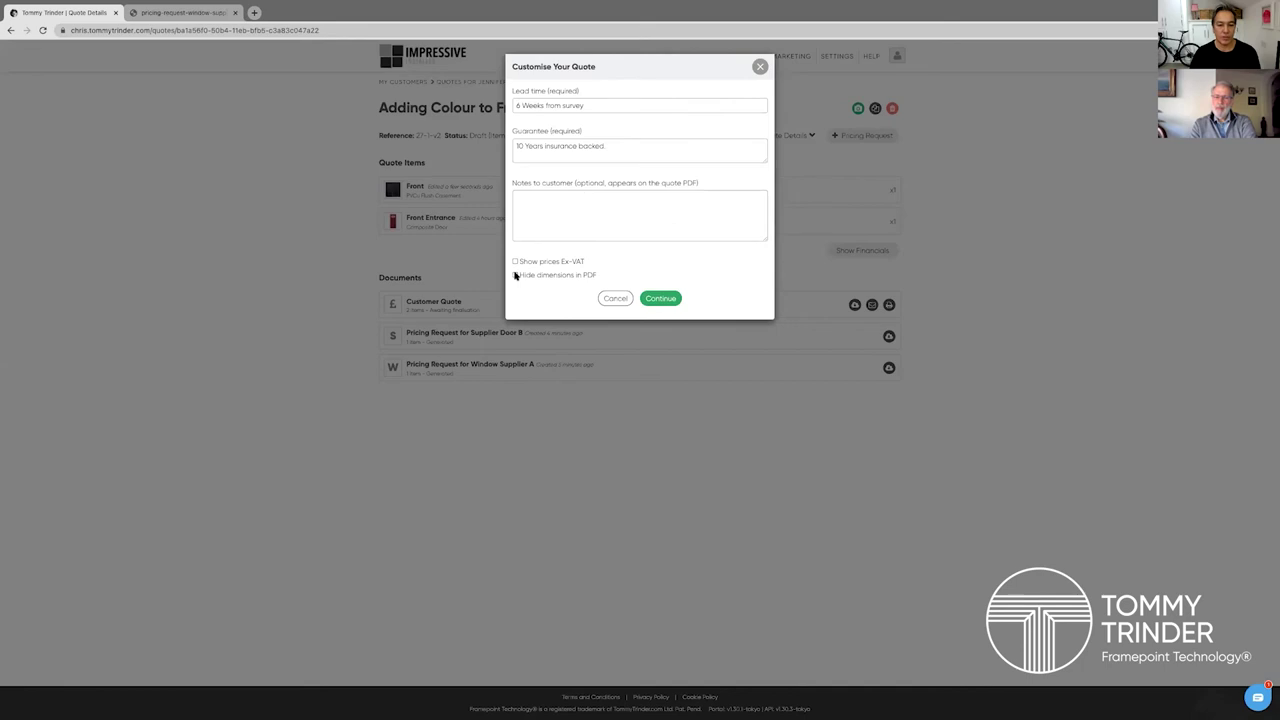
click(660, 298)
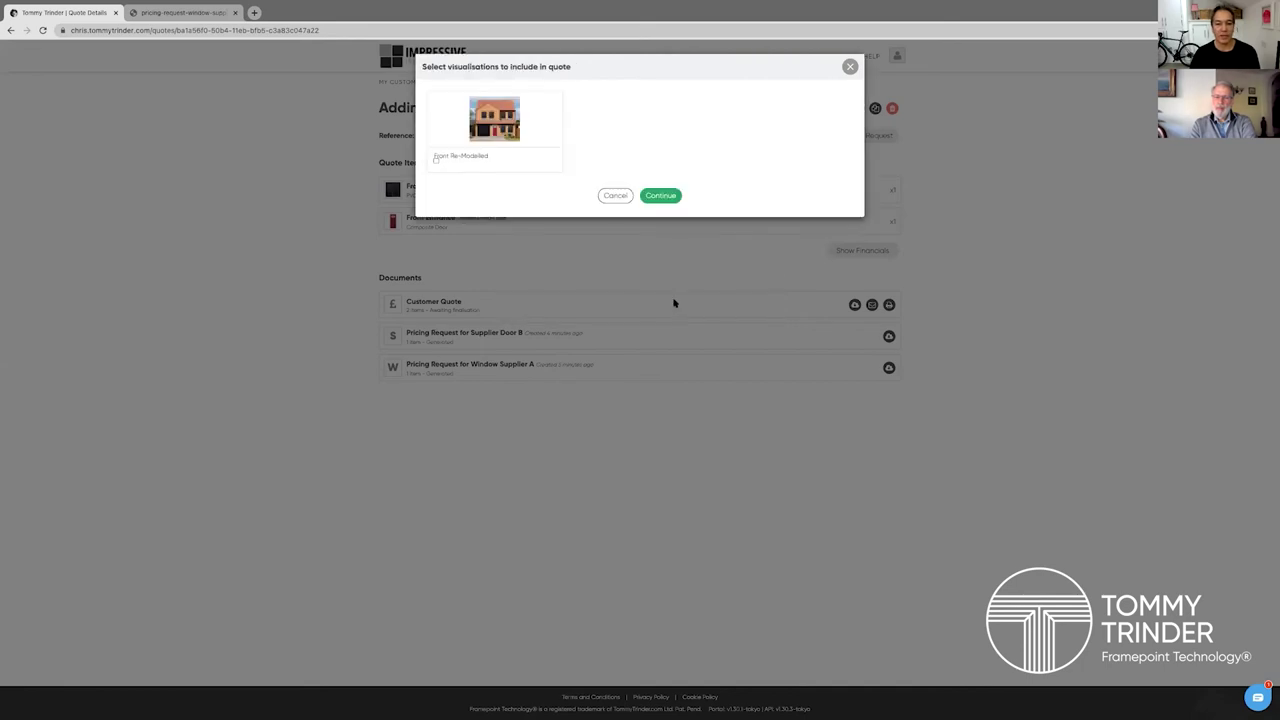
click(470, 170)
click(435, 160)
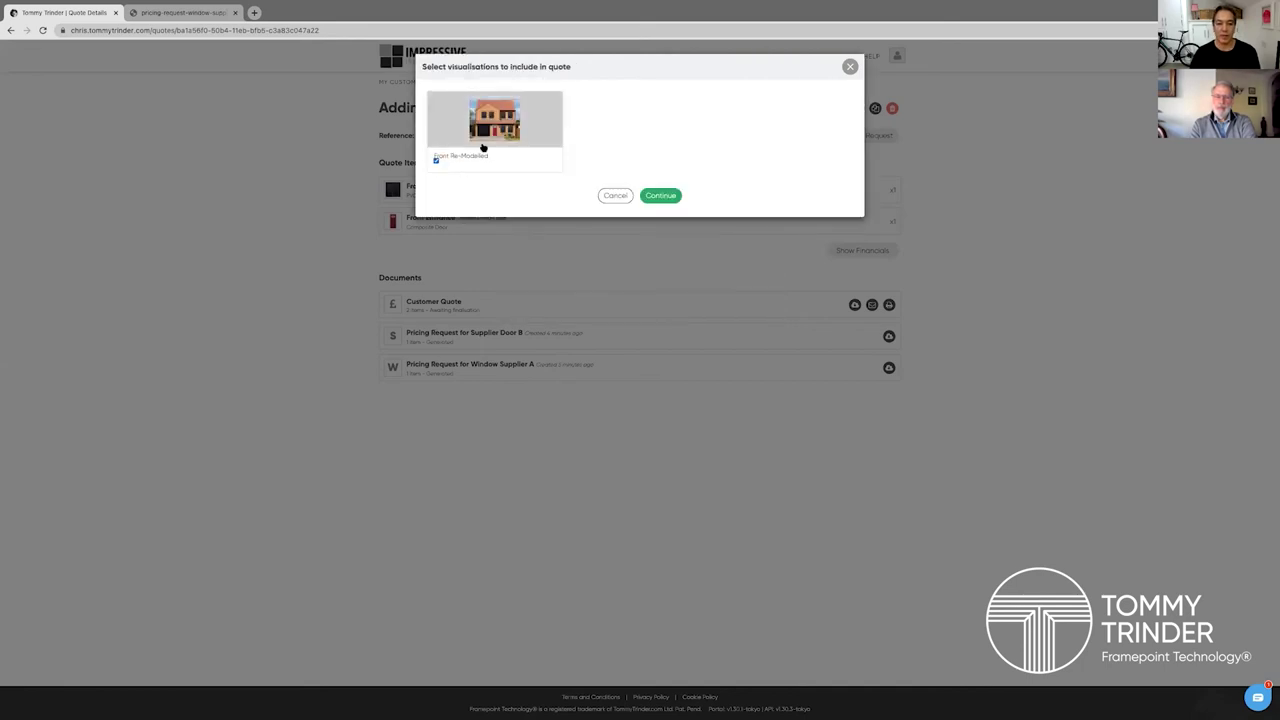
click(663, 196)
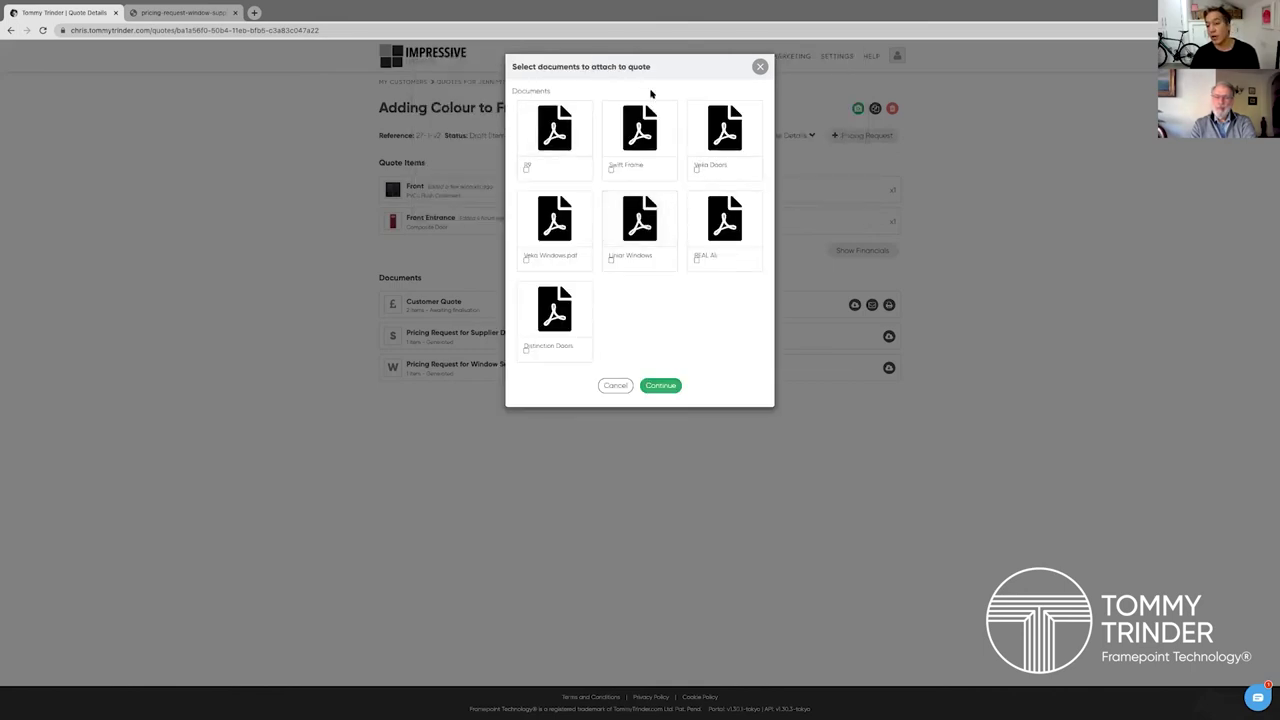
click(660, 385)
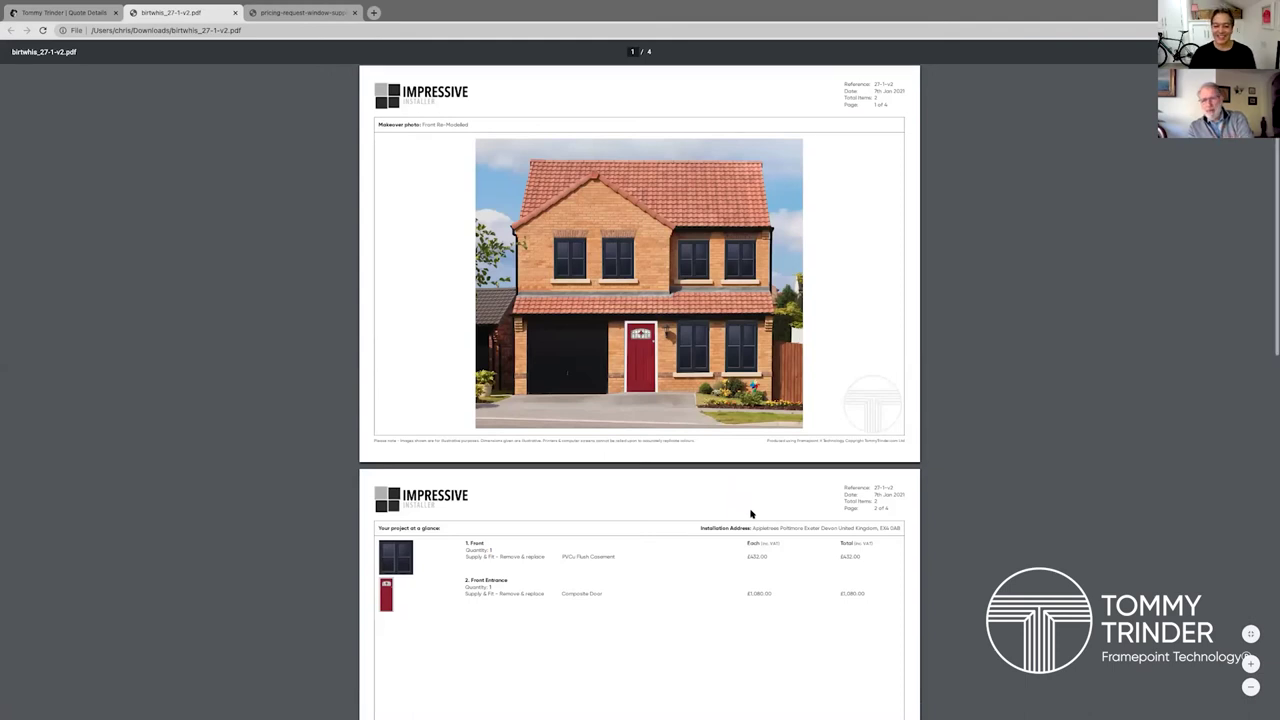
scroll(751, 514, down, 5)
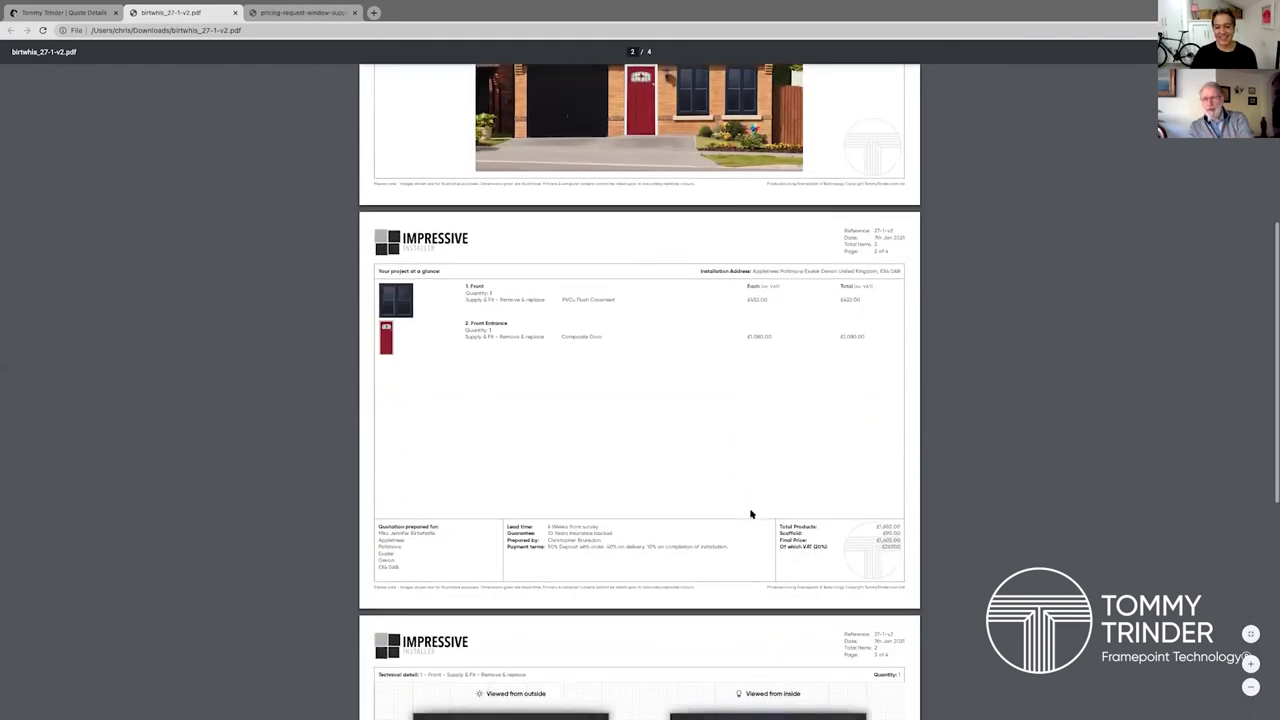
scroll(751, 514, down, 5)
scroll(751, 514, down, 3)
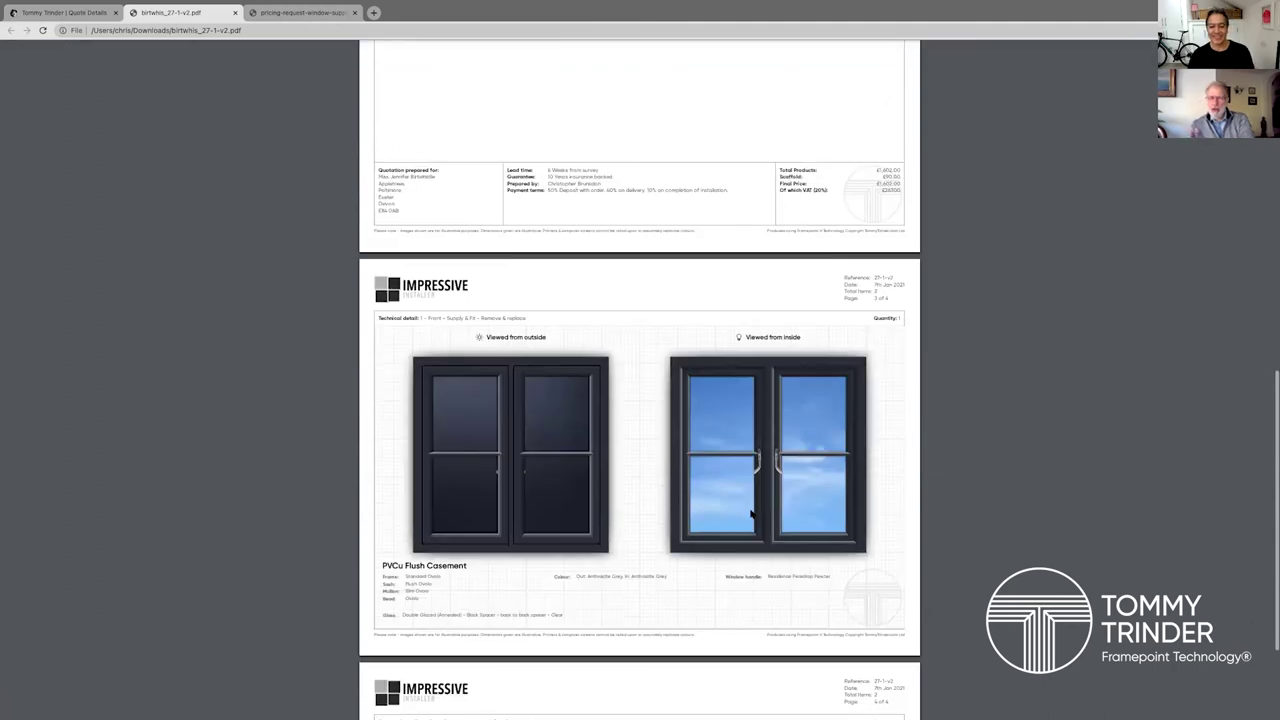
scroll(746, 514, down, 4)
scroll(746, 514, down, 1)
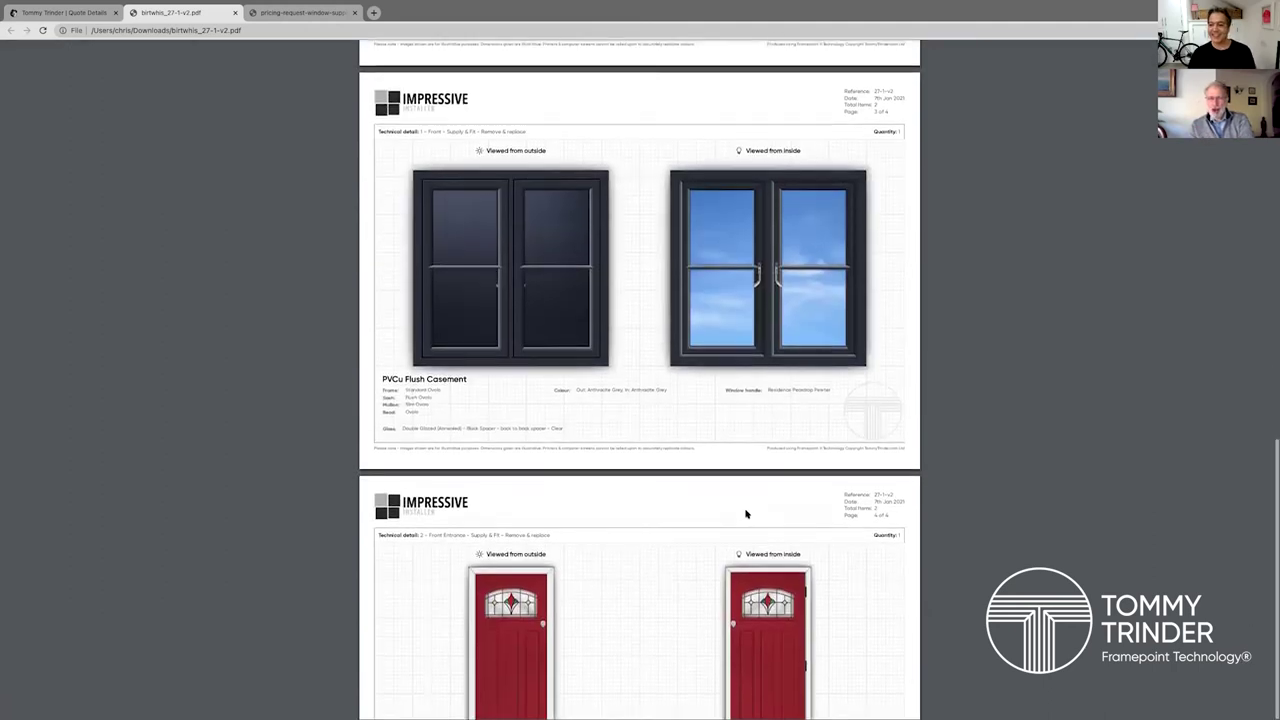
scroll(746, 514, down, 4)
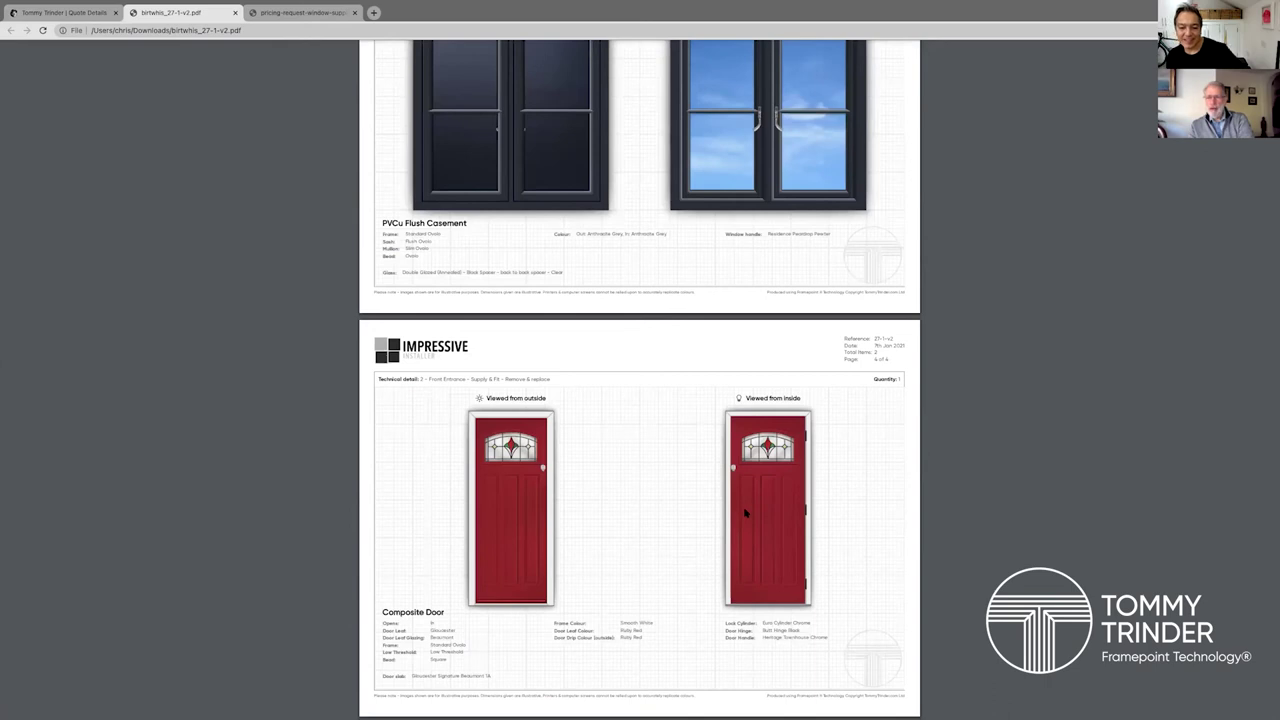
scroll(746, 513, up, 10)
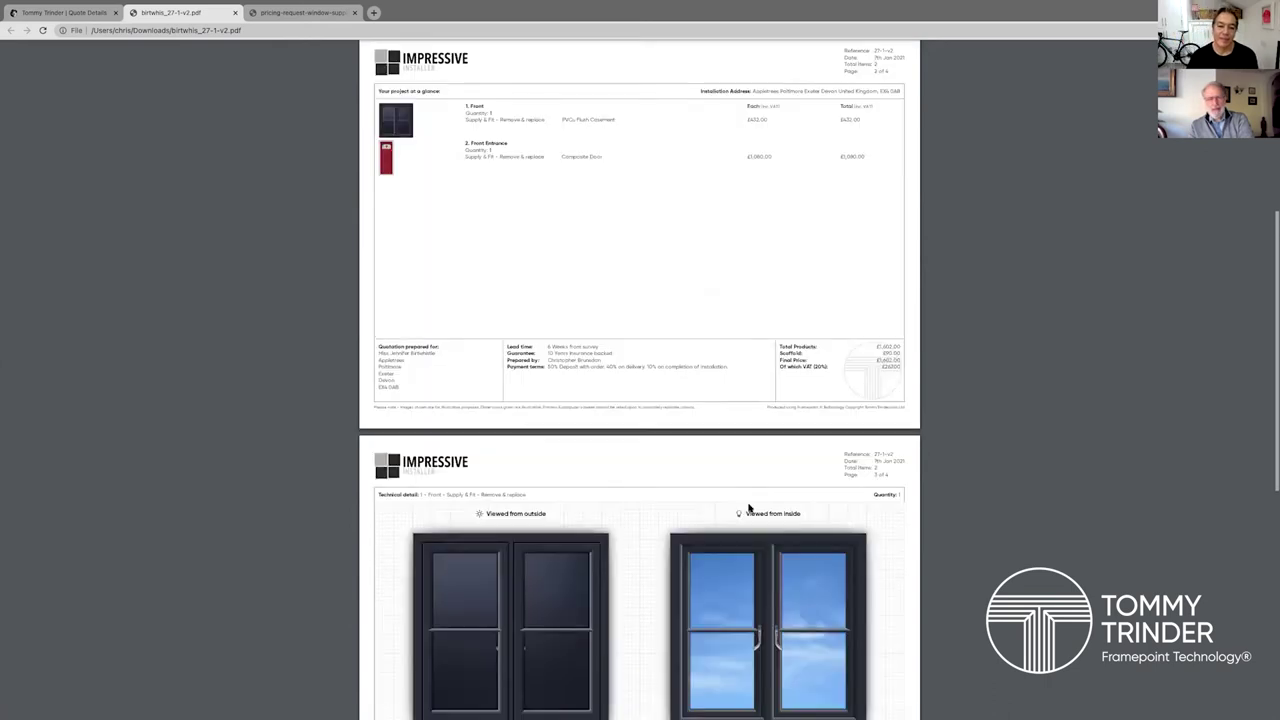
scroll(746, 513, up, 3)
scroll(750, 507, up, 5)
scroll(750, 507, up, 5)
scroll(750, 507, up, 2)
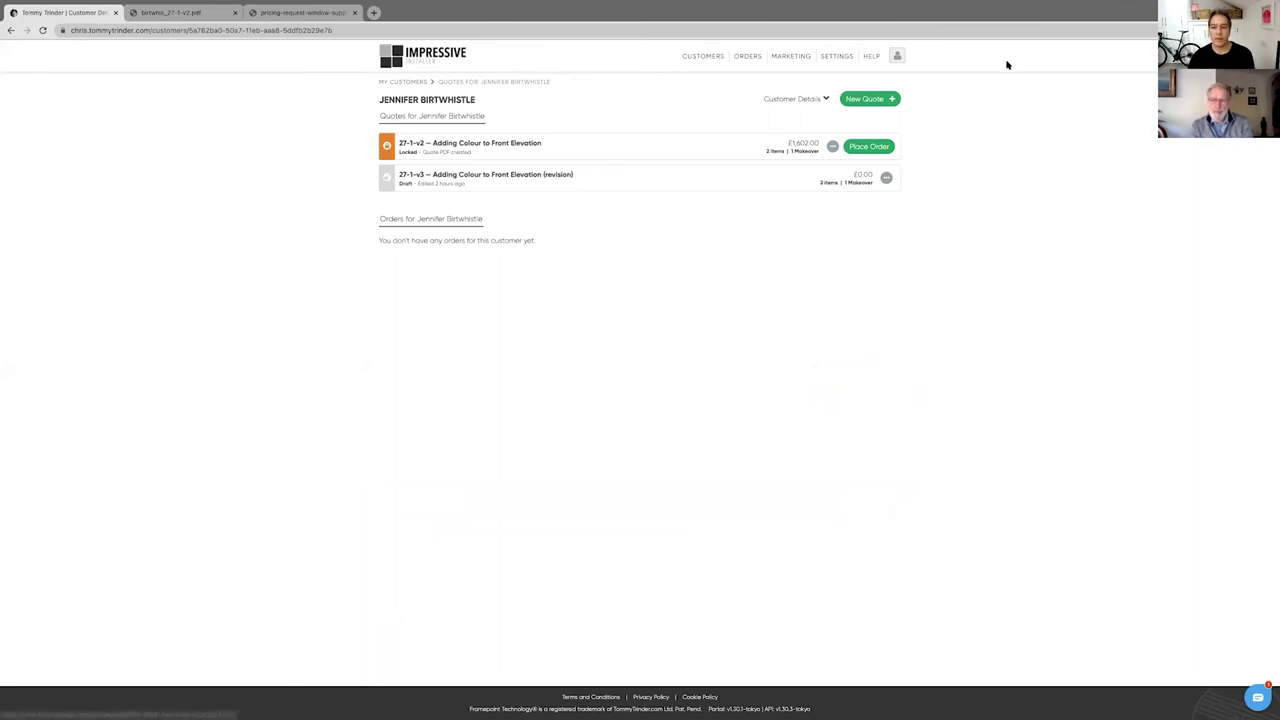
click(840, 56)
click(815, 79)
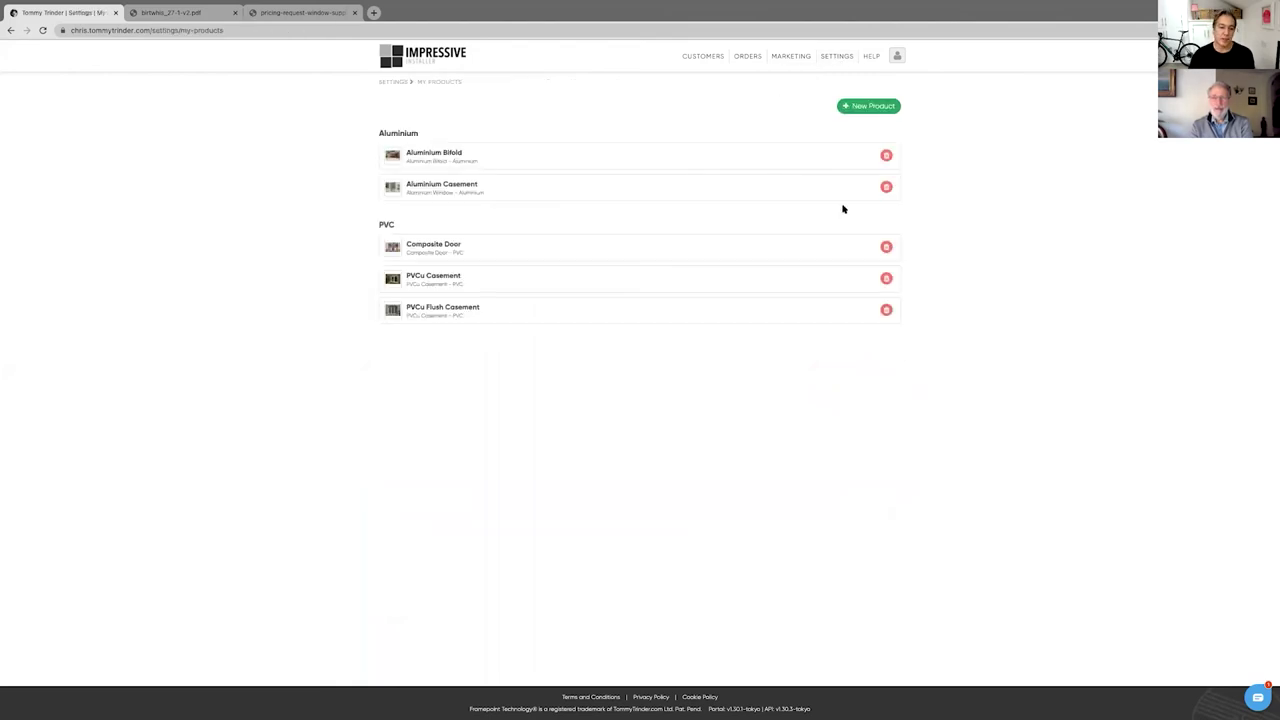
click(703, 56)
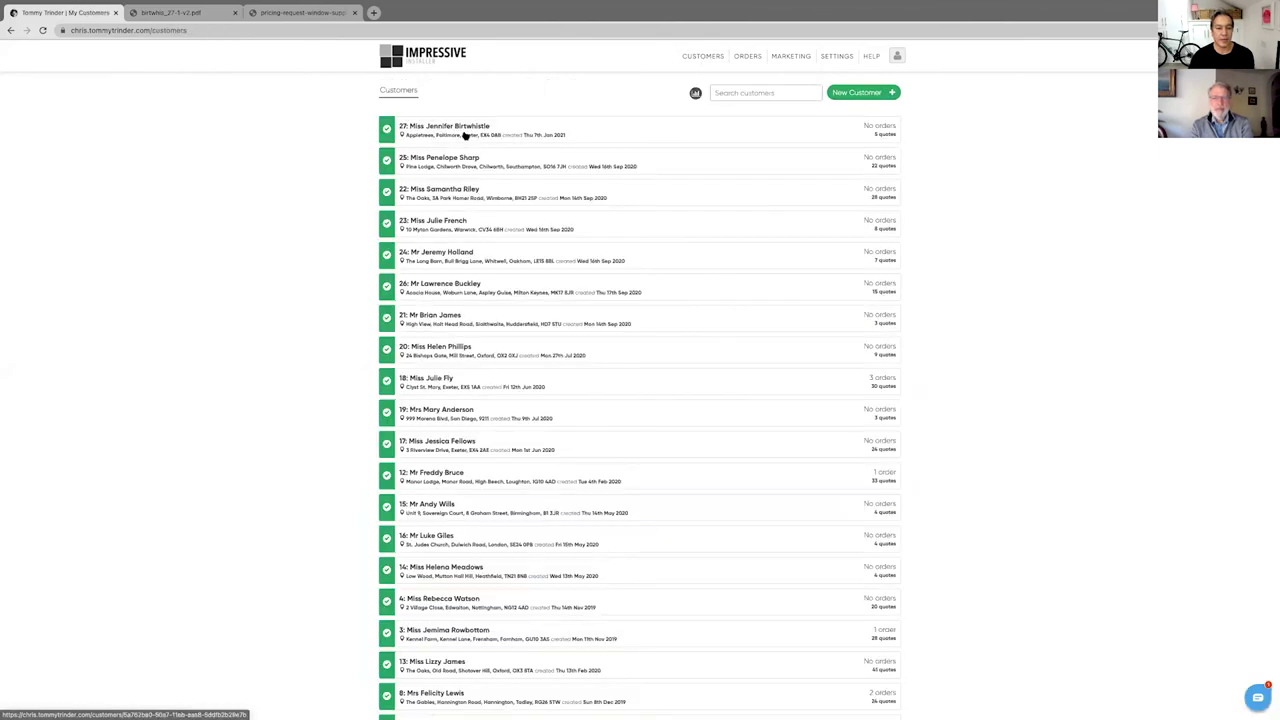
click(460, 128)
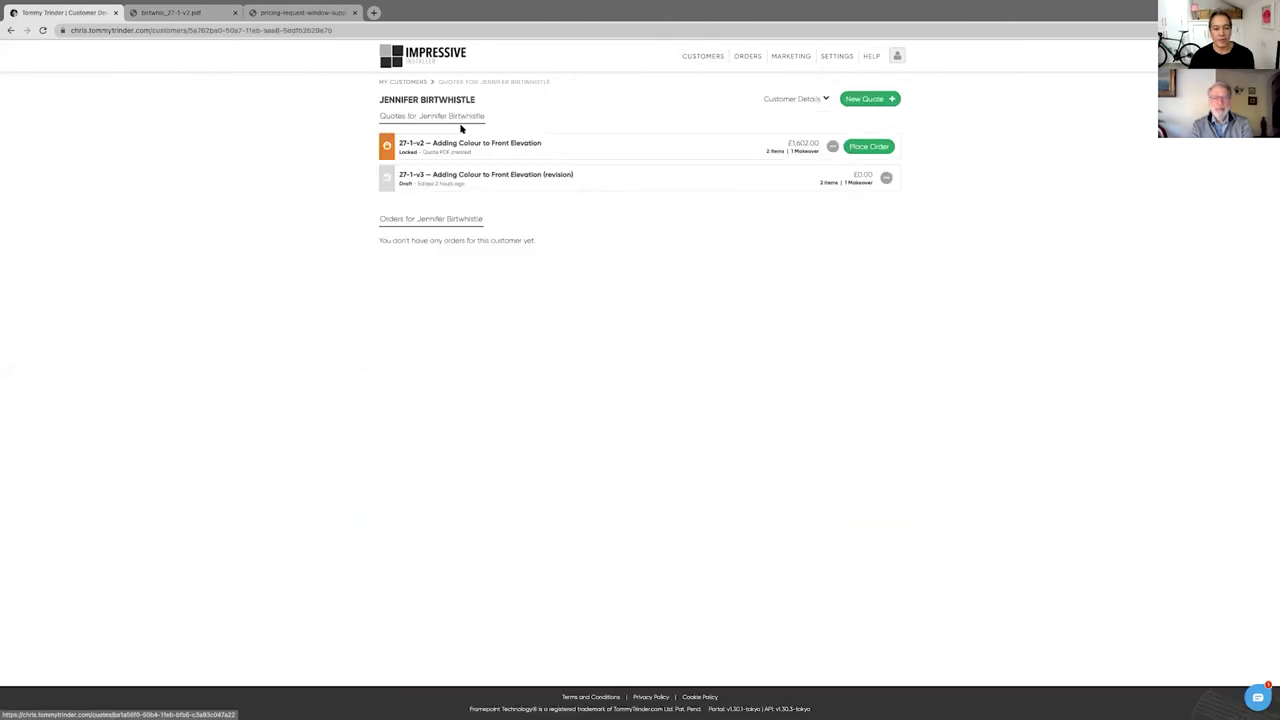
click(458, 181)
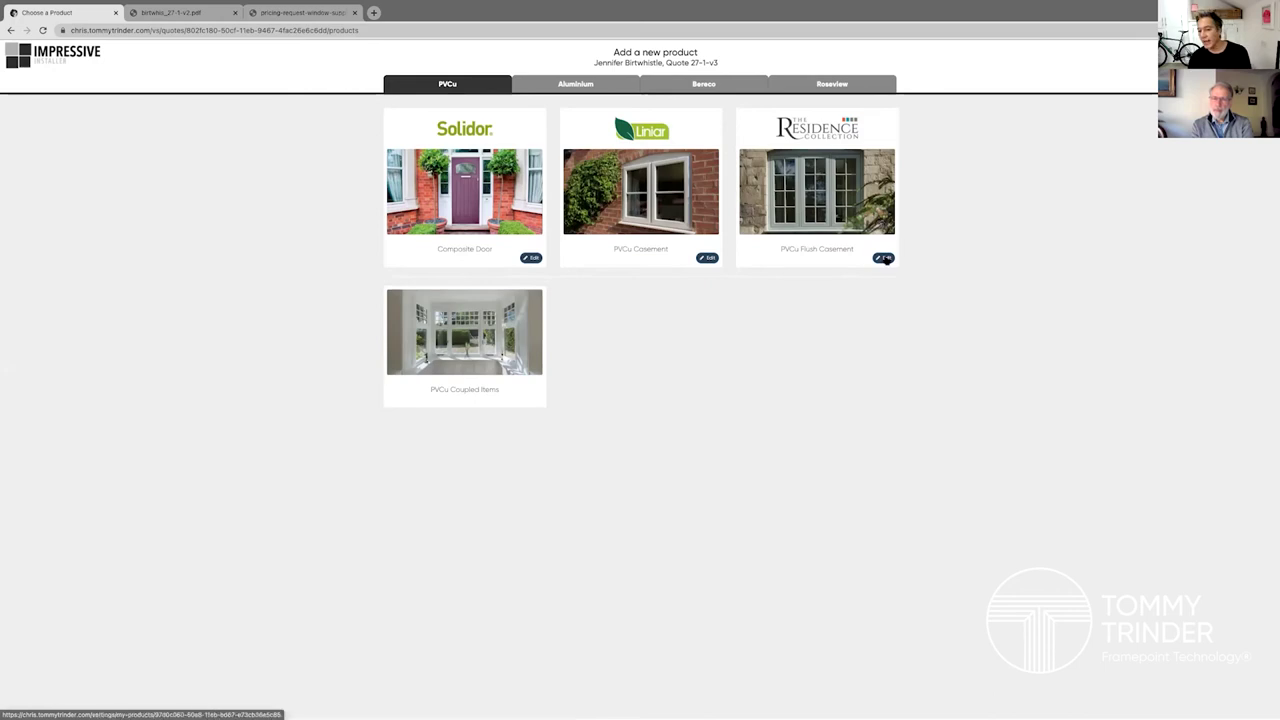
Edit the PVCu Flush Casement and rename its frame Bevel mould to Chamfer.
click(885, 258)
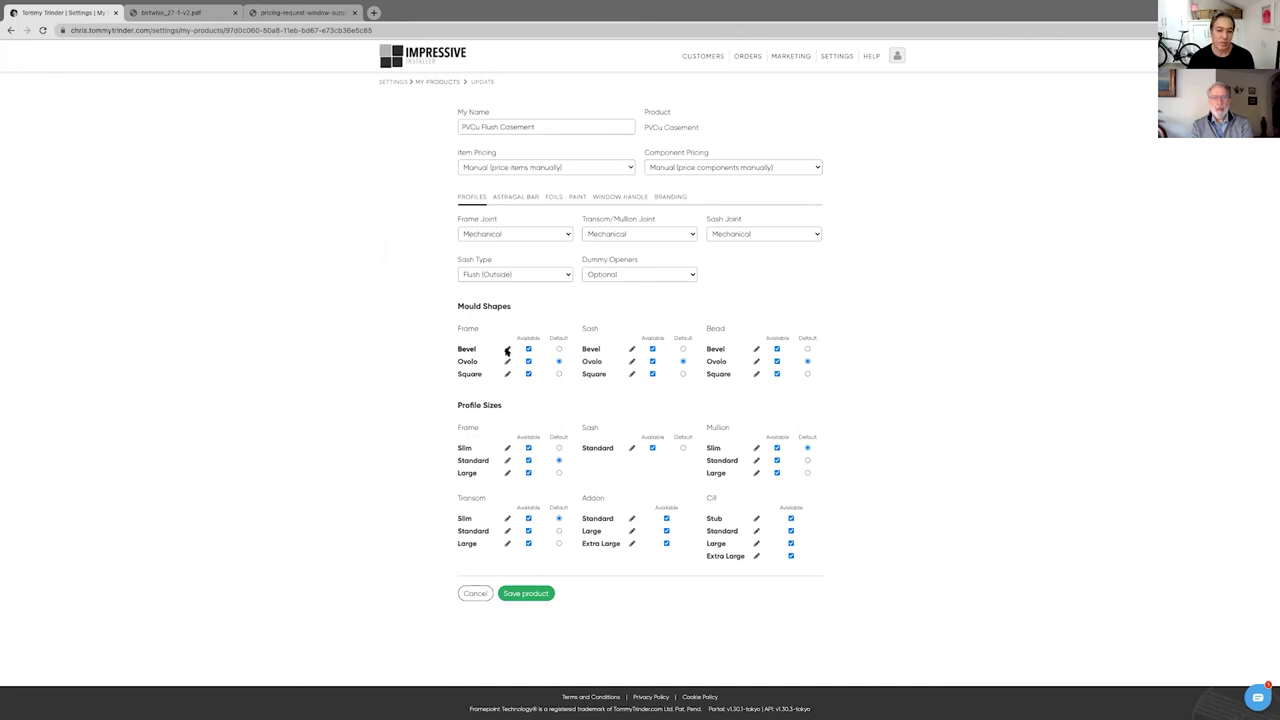
click(507, 349)
drag(491, 350, 453, 347)
text(Chamfer)
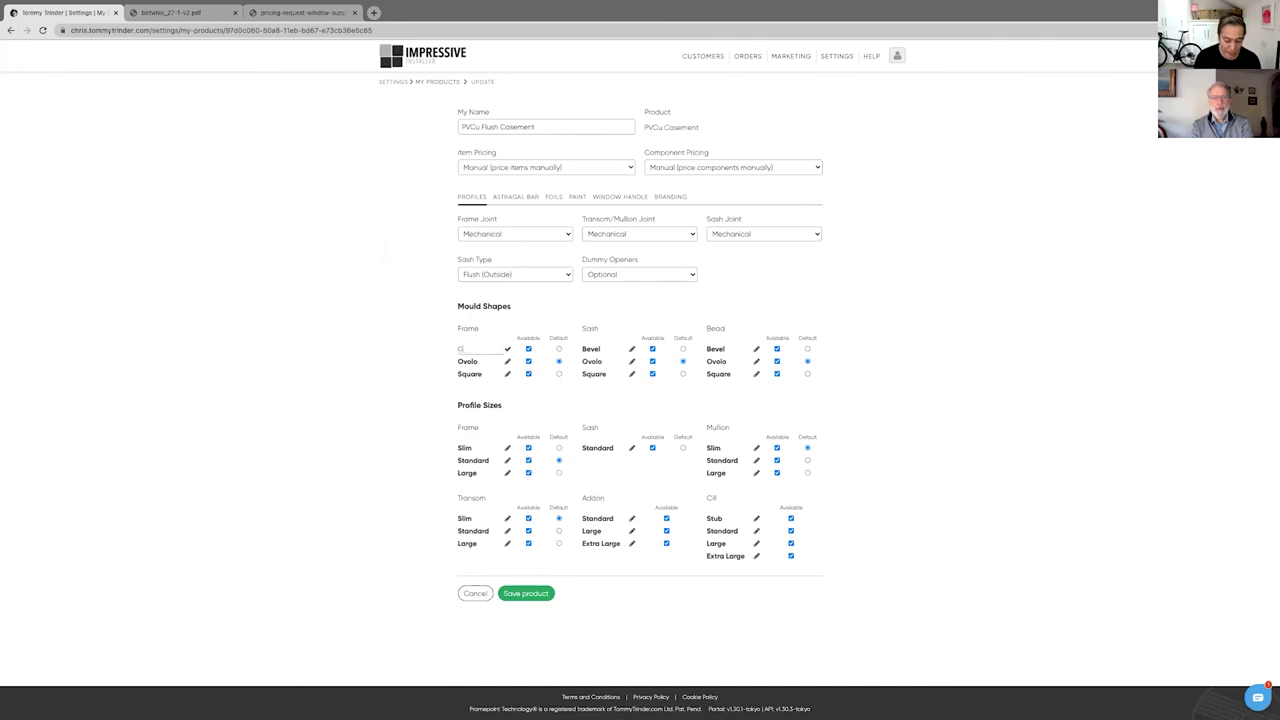
click(507, 349)
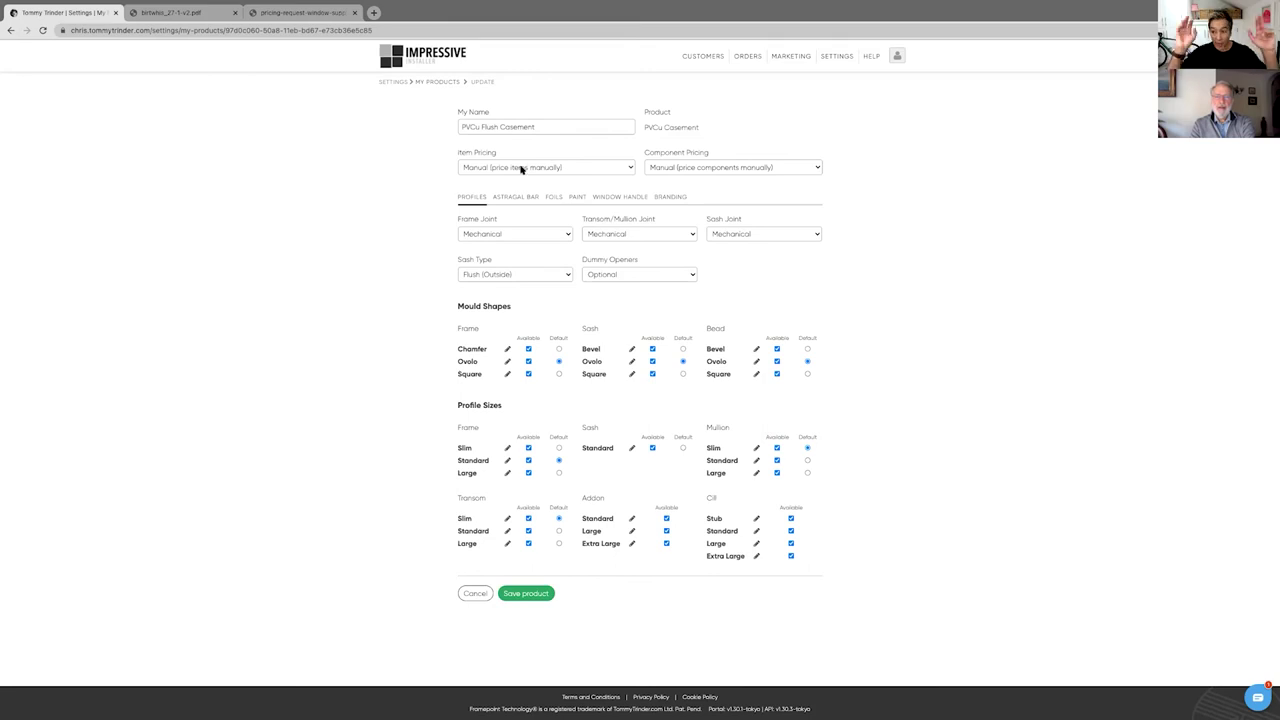
Set both Item and Component Pricing to Live and view the pricing matrices settings.
click(520, 169)
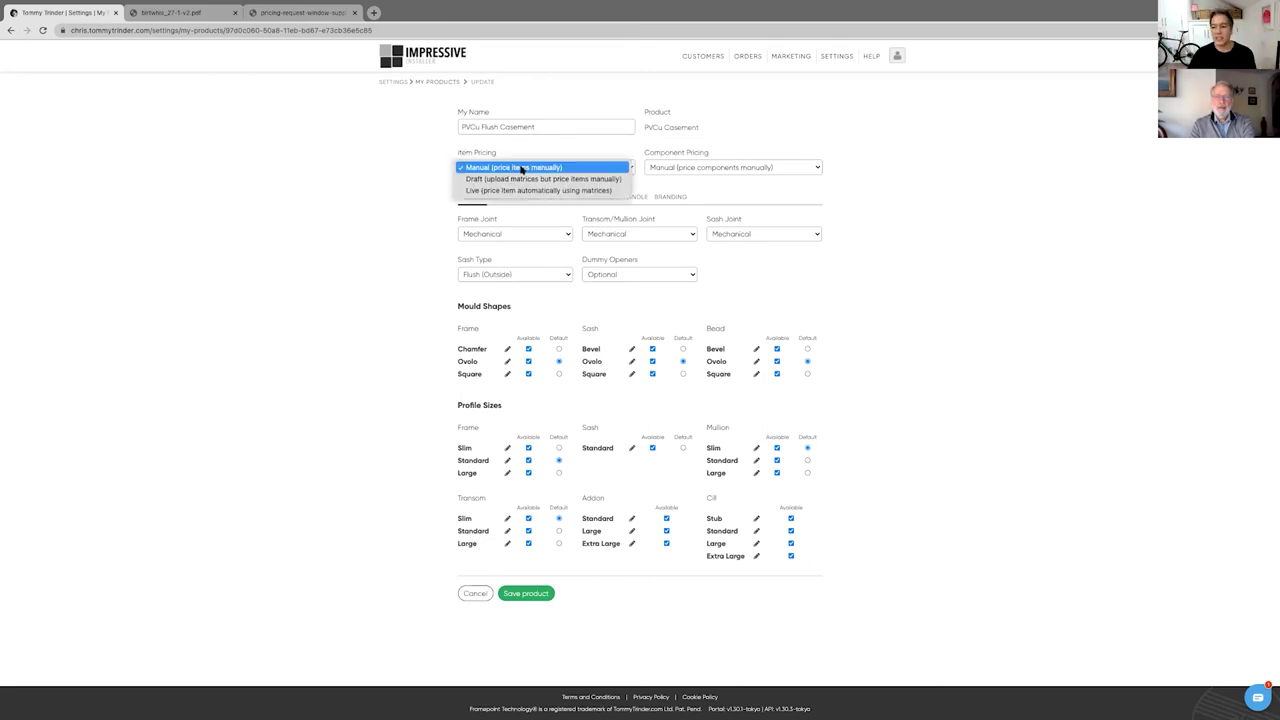
click(520, 190)
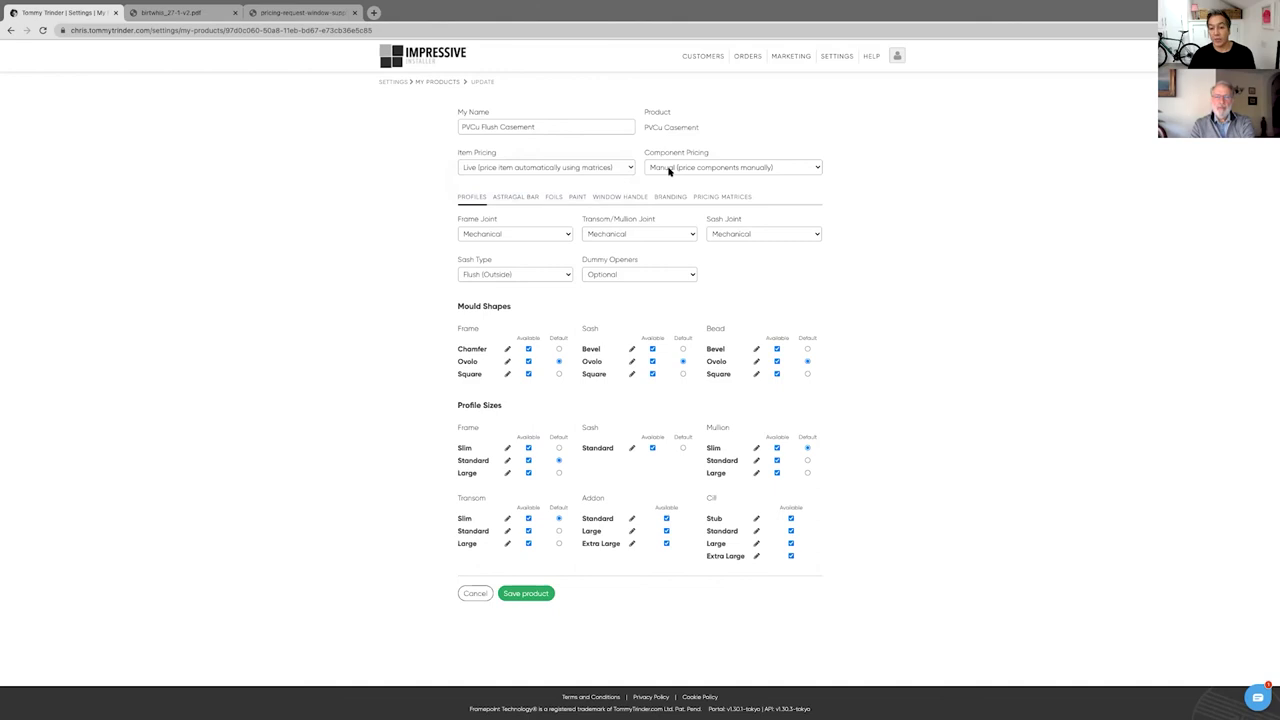
click(669, 171)
click(690, 195)
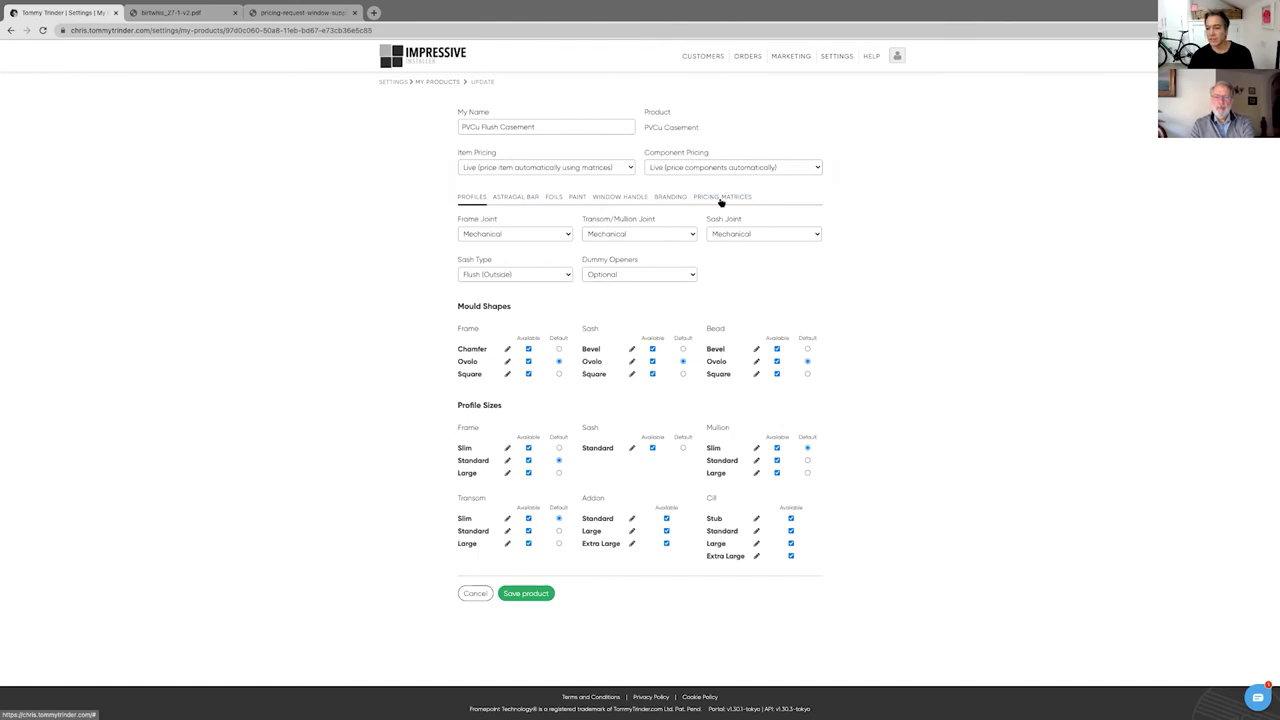
click(720, 199)
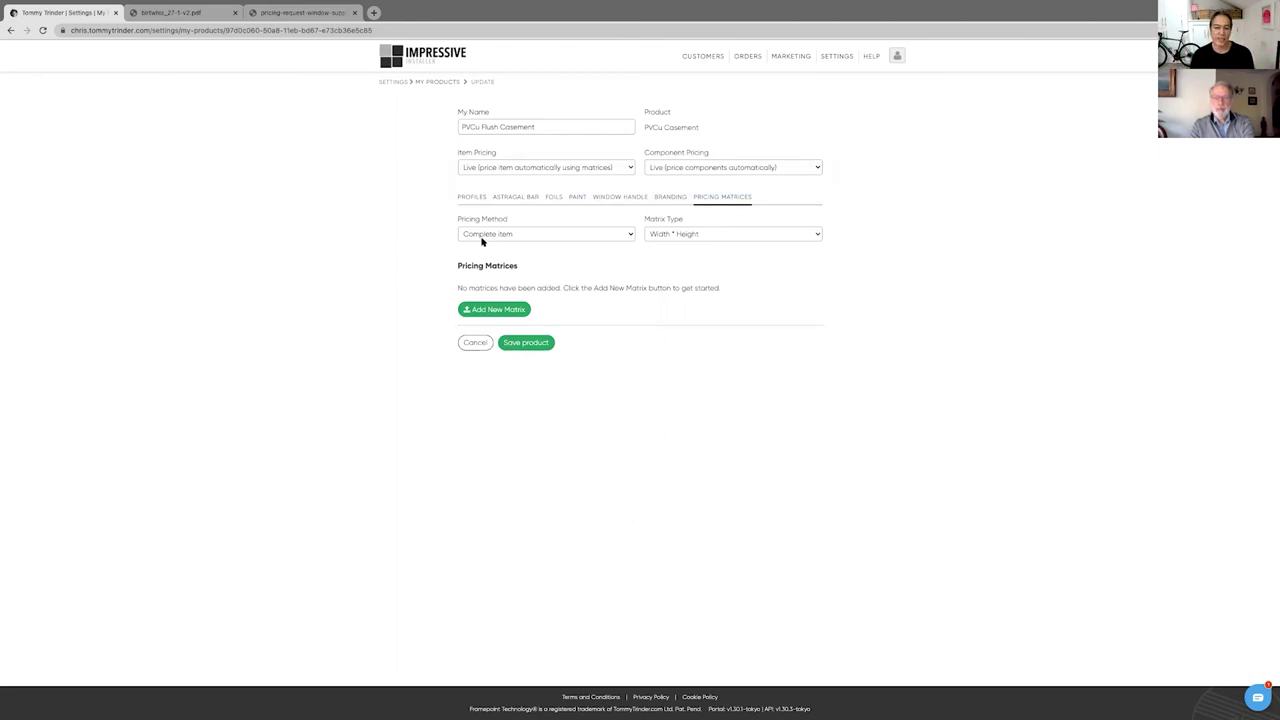
Upload Style25.csv as a new pricing matrix for one 1 MULLION style.
click(482, 310)
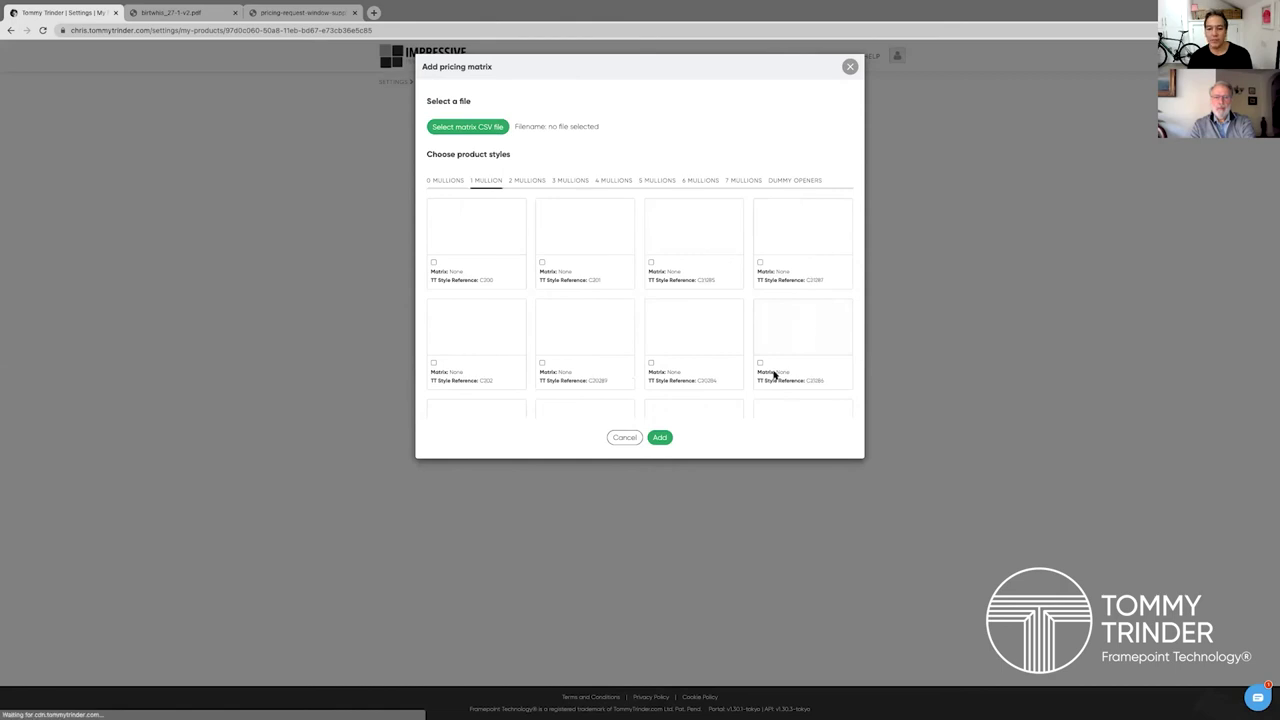
scroll(793, 303, down, 3)
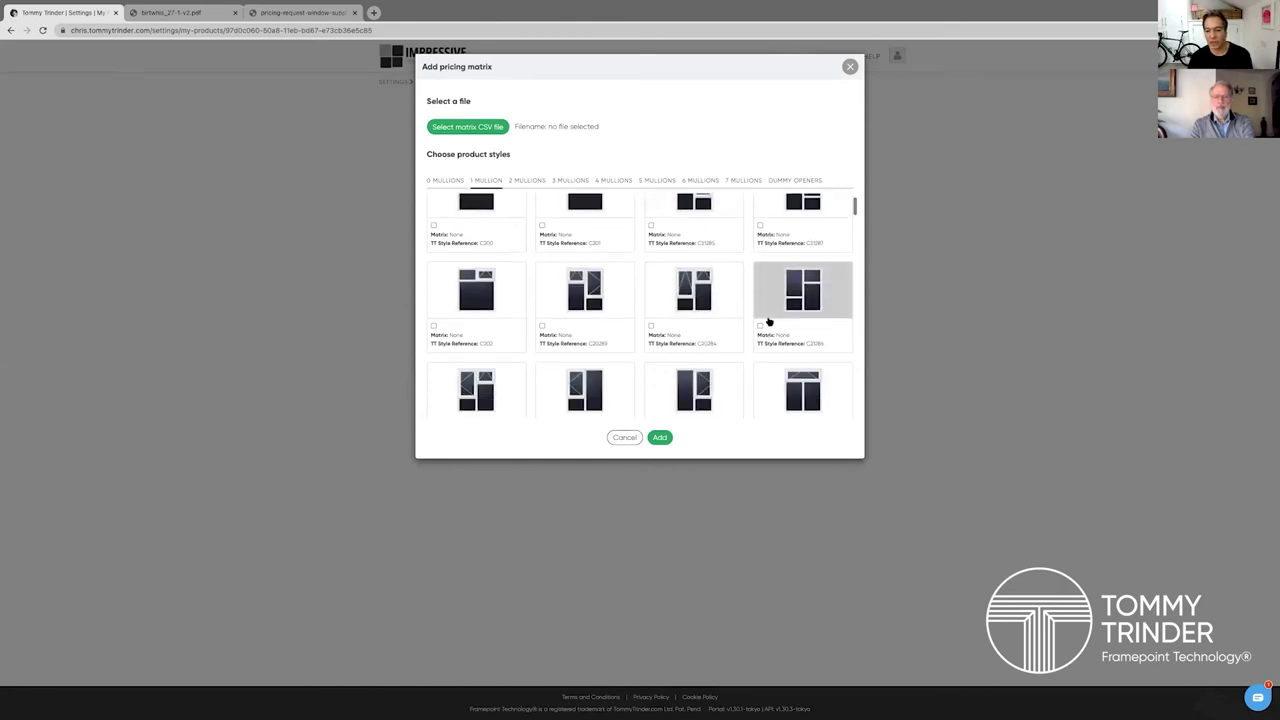
scroll(780, 310, down, 3)
scroll(775, 315, down, 3)
scroll(769, 321, down, 2)
scroll(769, 321, down, 1)
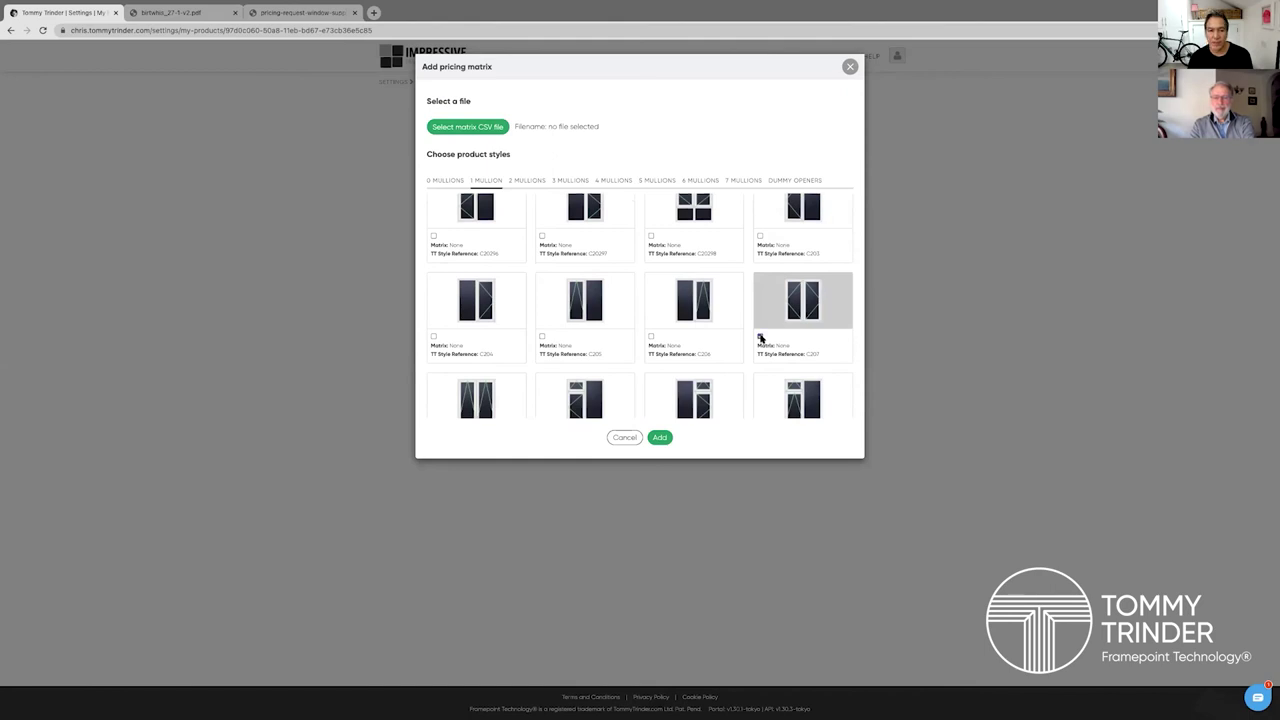
click(759, 338)
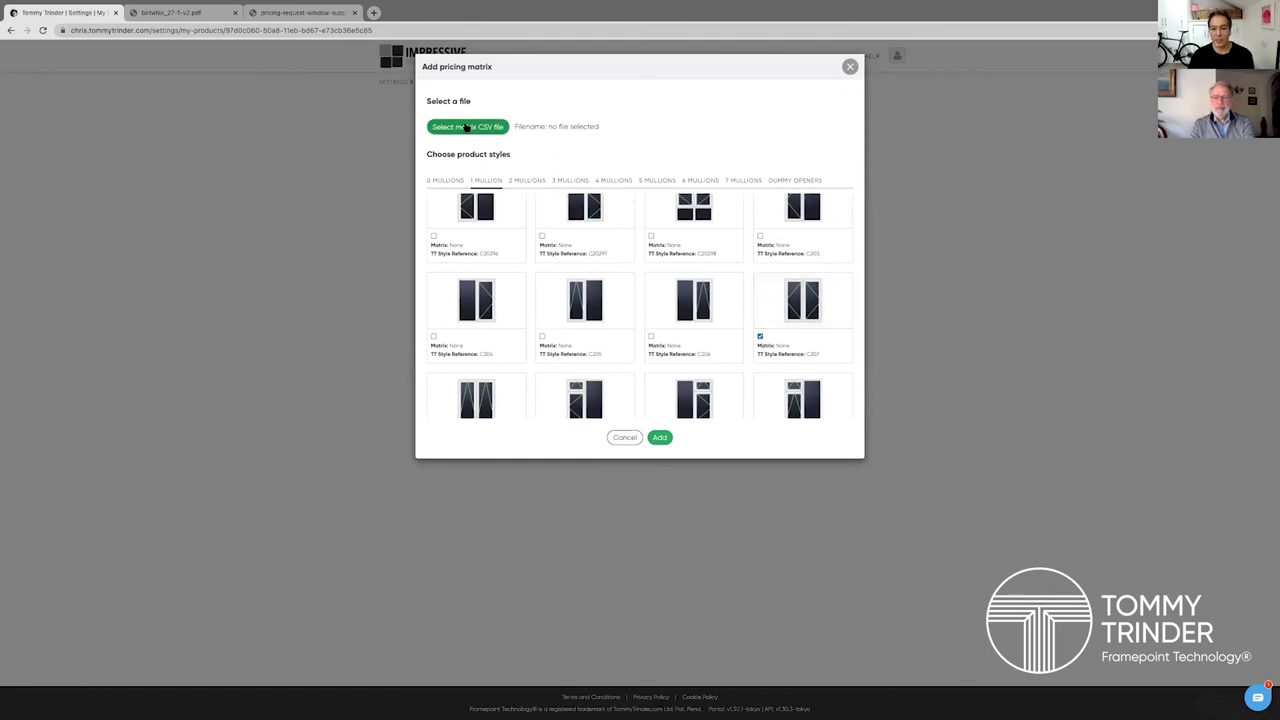
click(467, 128)
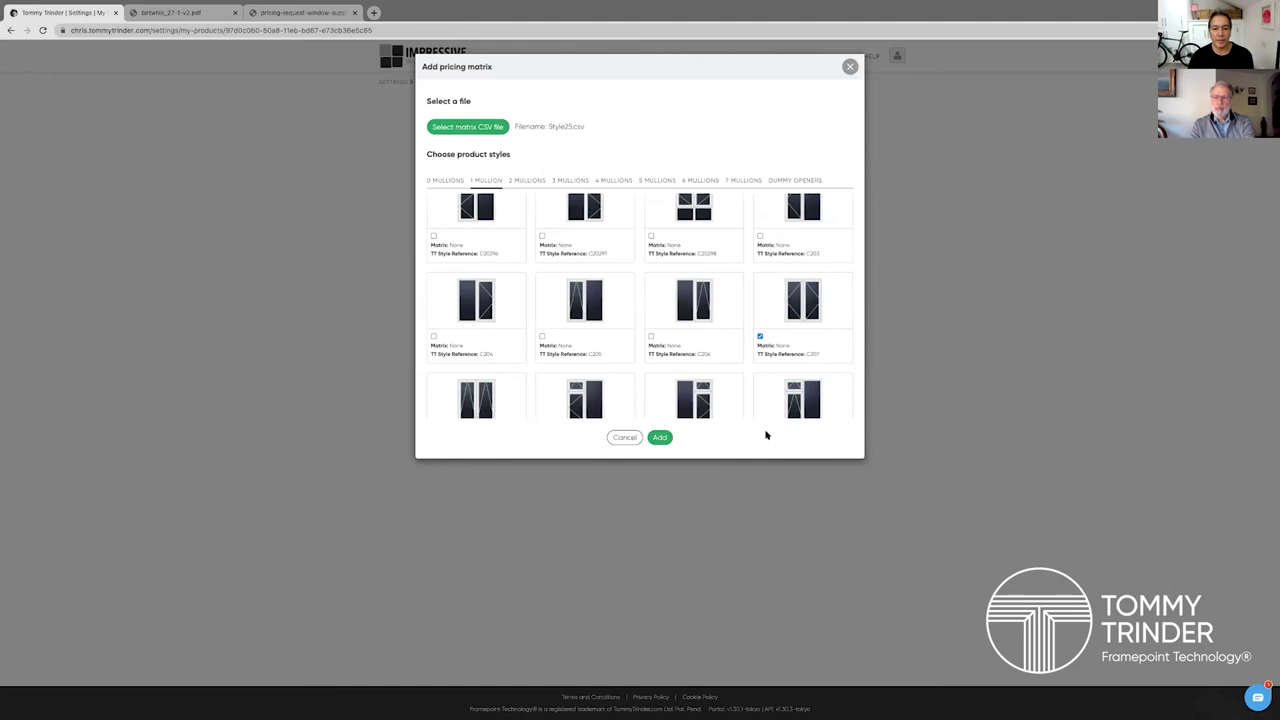
click(659, 437)
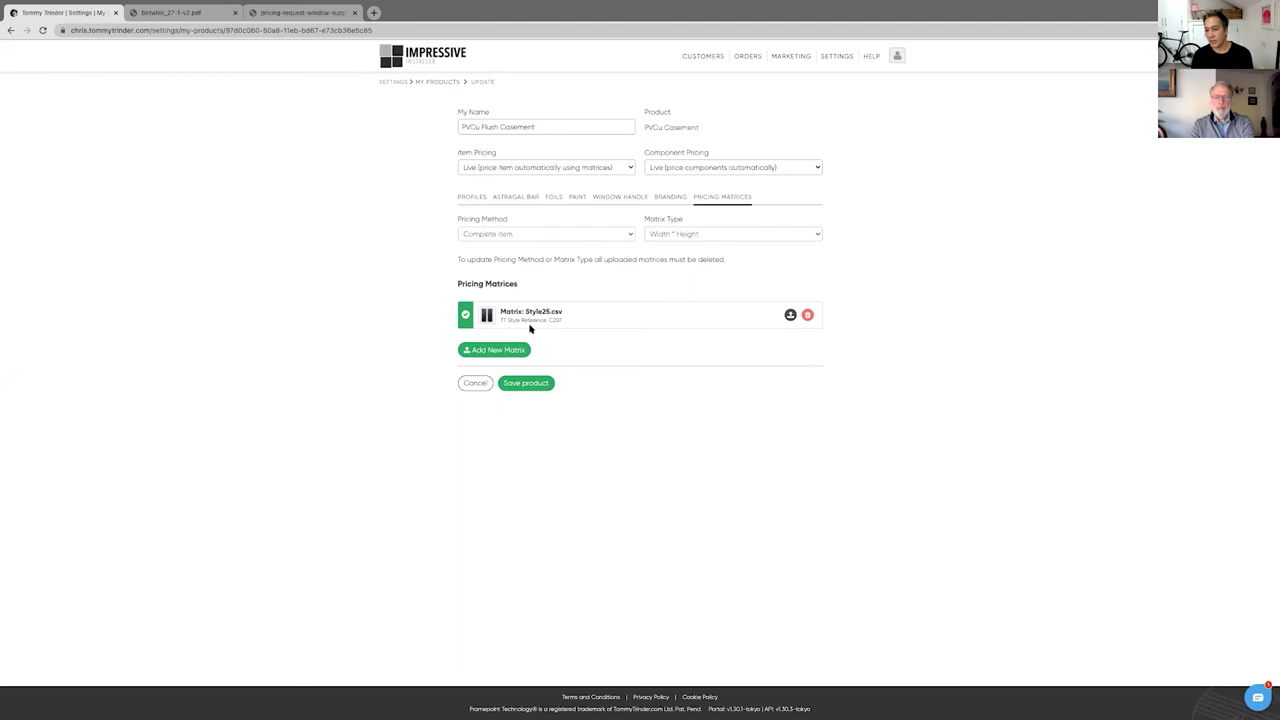
Change the Monkey Tail Gold handle price to £200, save, and reprice draft quotes.
click(618, 196)
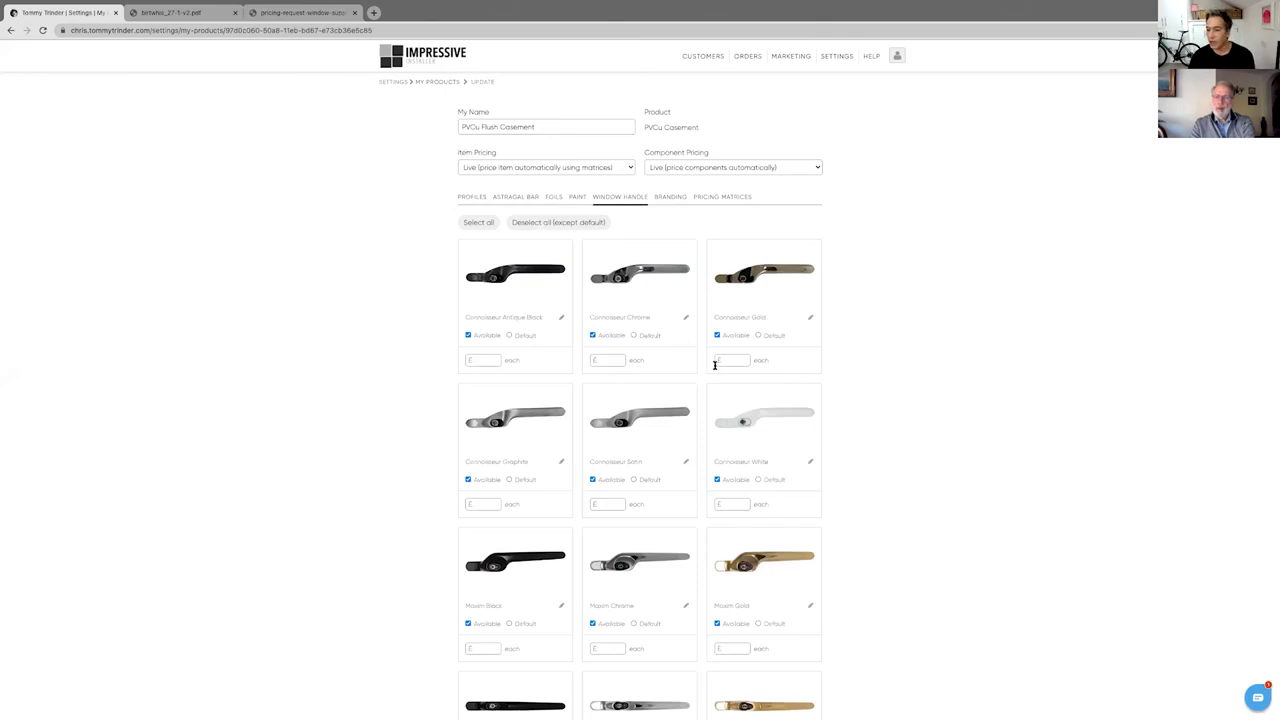
scroll(678, 502, down, 4)
scroll(678, 502, down, 3)
scroll(678, 502, down, 4)
scroll(678, 502, down, 3)
scroll(682, 499, down, 2)
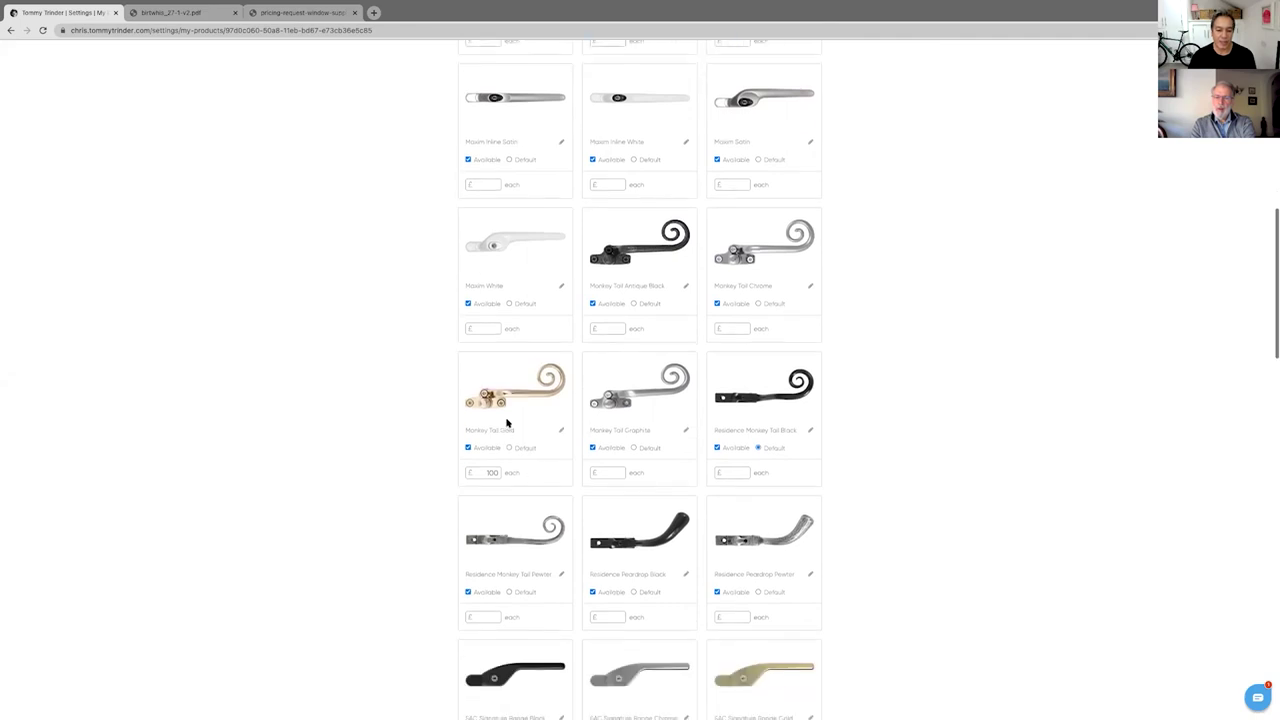
scroll(530, 420, down, 2)
double_click(478, 403)
text(200)
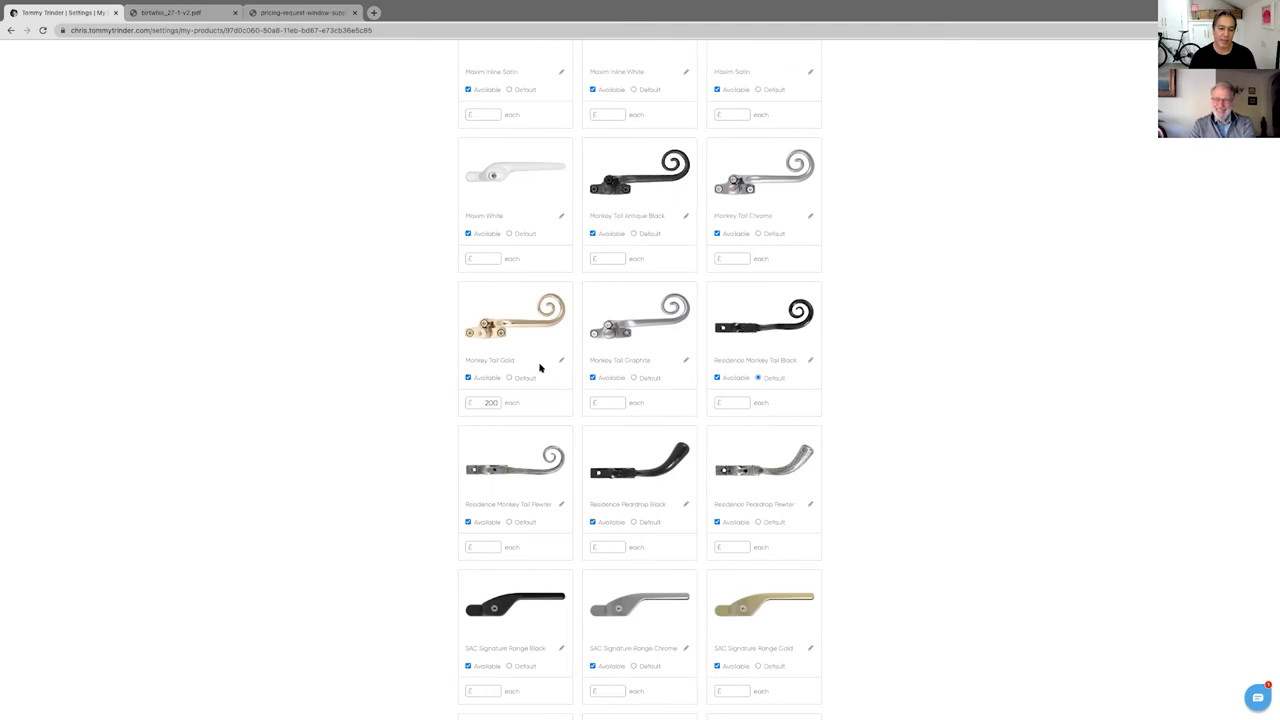
scroll(582, 419, down, 5)
scroll(640, 560, down, 5)
scroll(645, 560, down, 5)
scroll(649, 559, down, 5)
scroll(649, 559, down, 5)
click(525, 628)
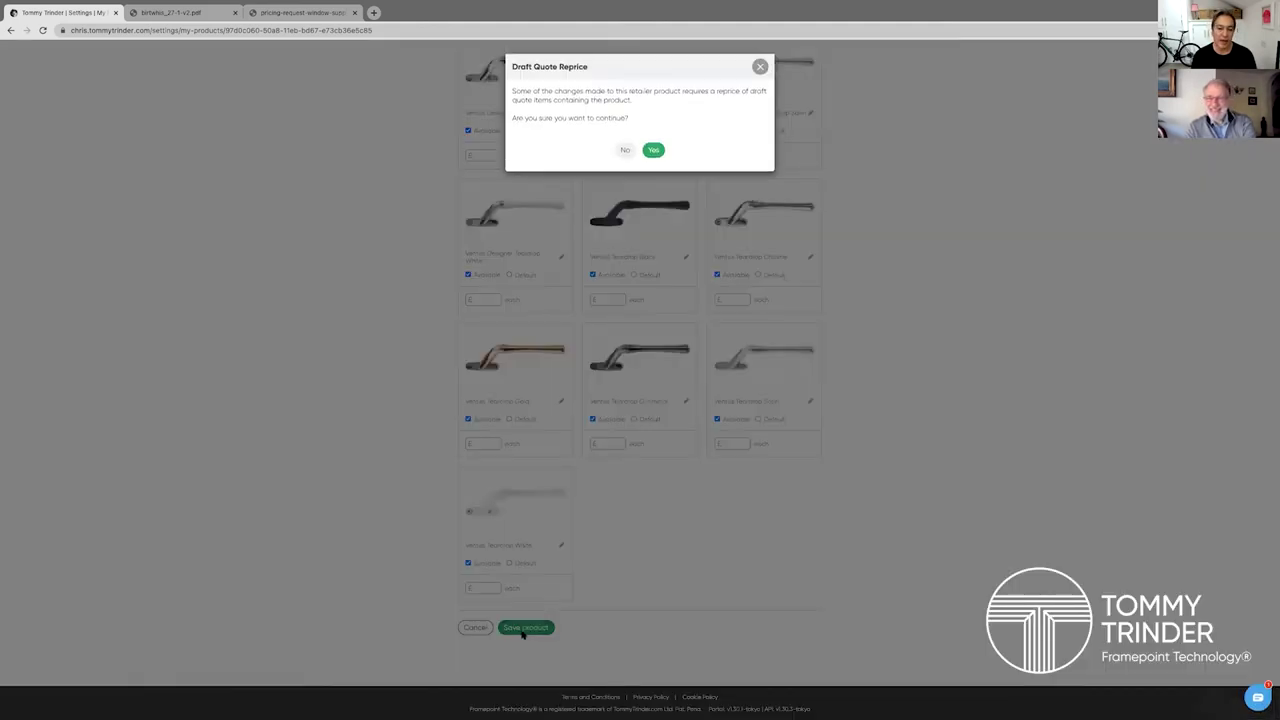
click(653, 150)
key(Return)
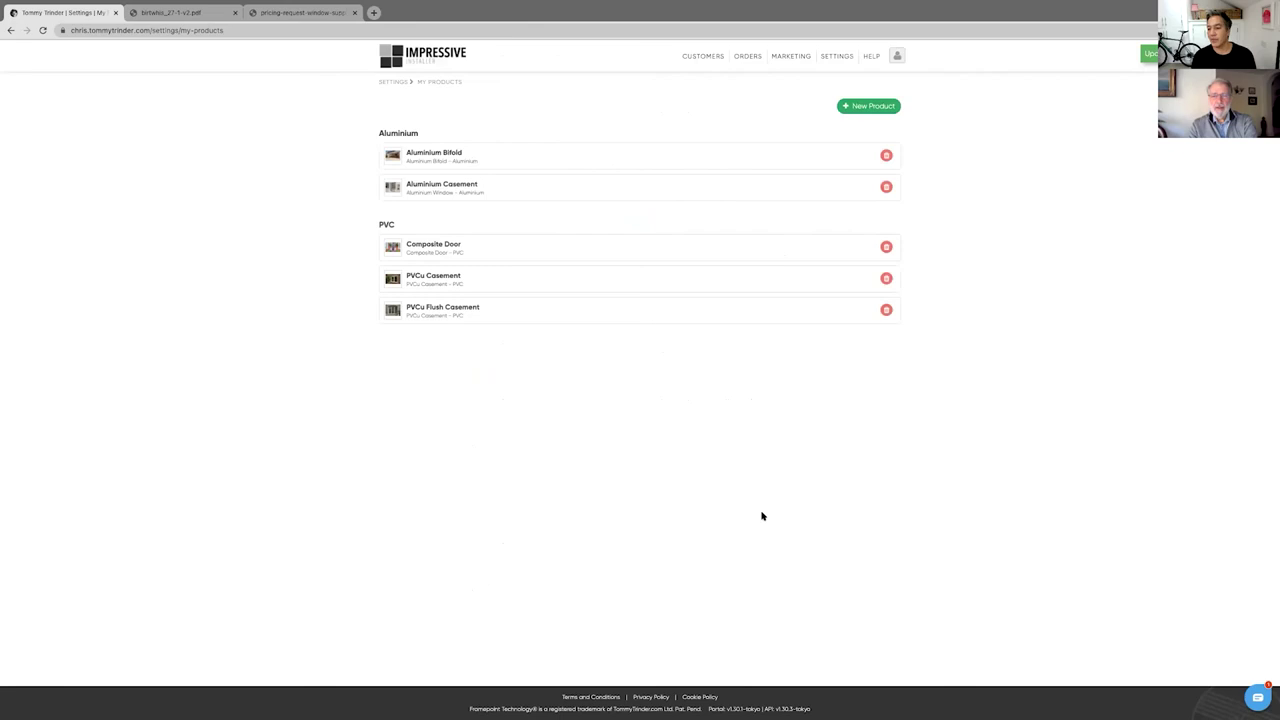
Start a new quote for the first customer in the Customers list.
click(702, 56)
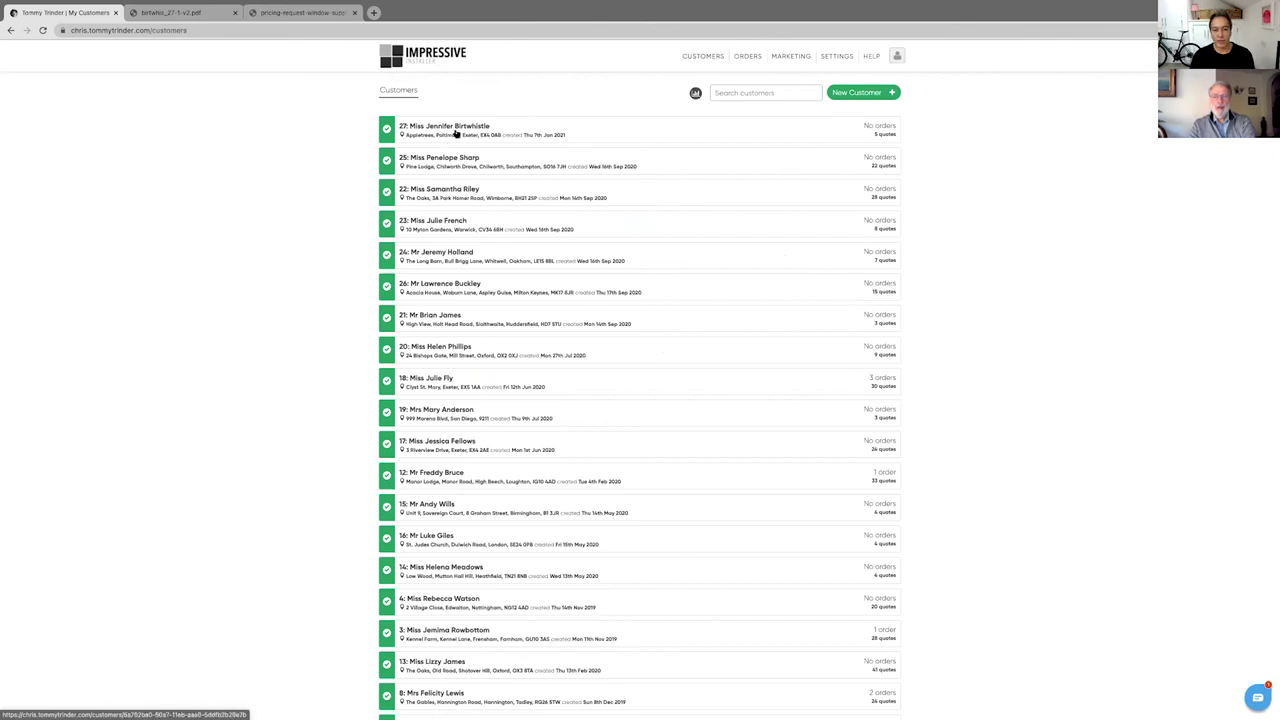
click(456, 130)
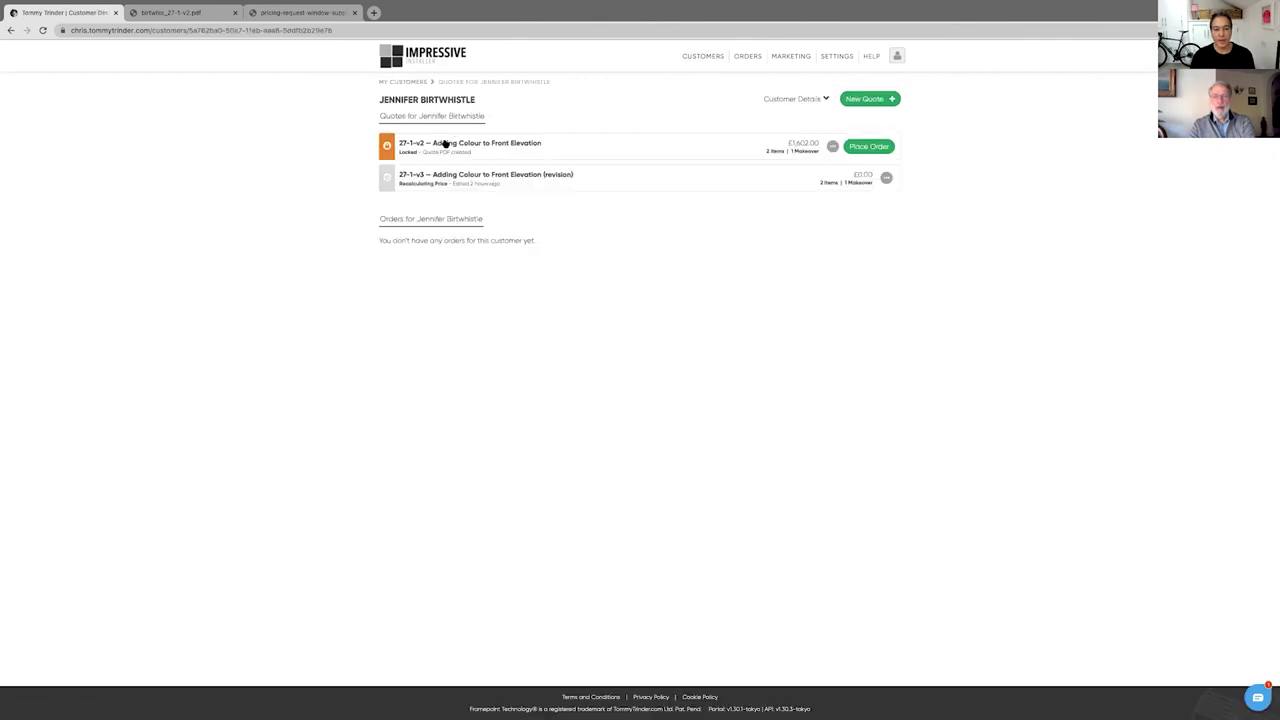
click(870, 99)
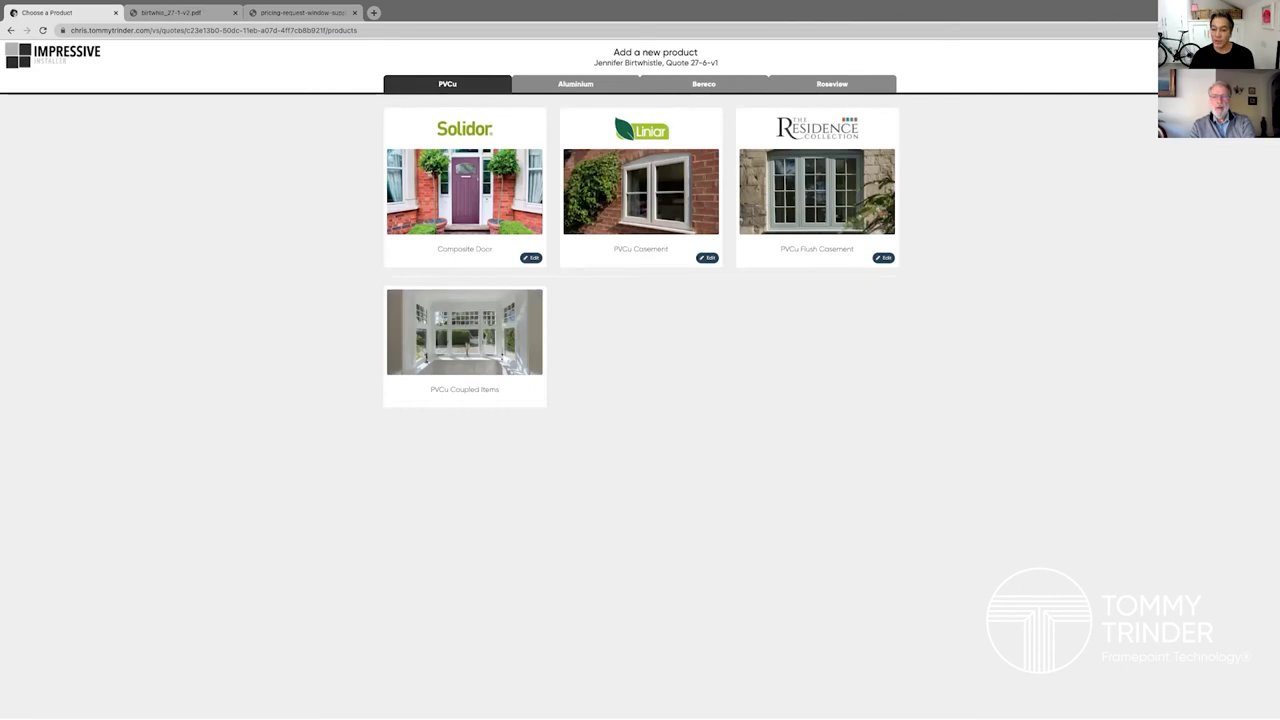
Add a PVCu Flush Casement item with location Front to the quote.
click(809, 194)
click(666, 100)
click(660, 142)
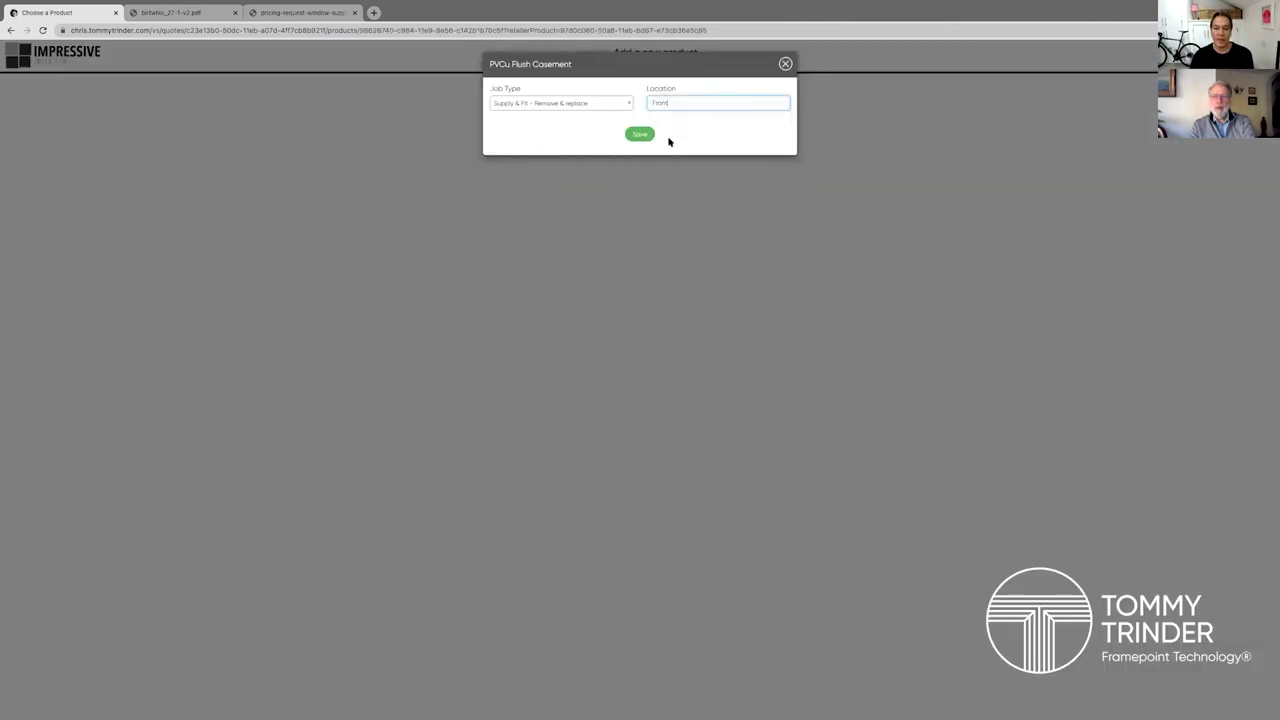
click(640, 134)
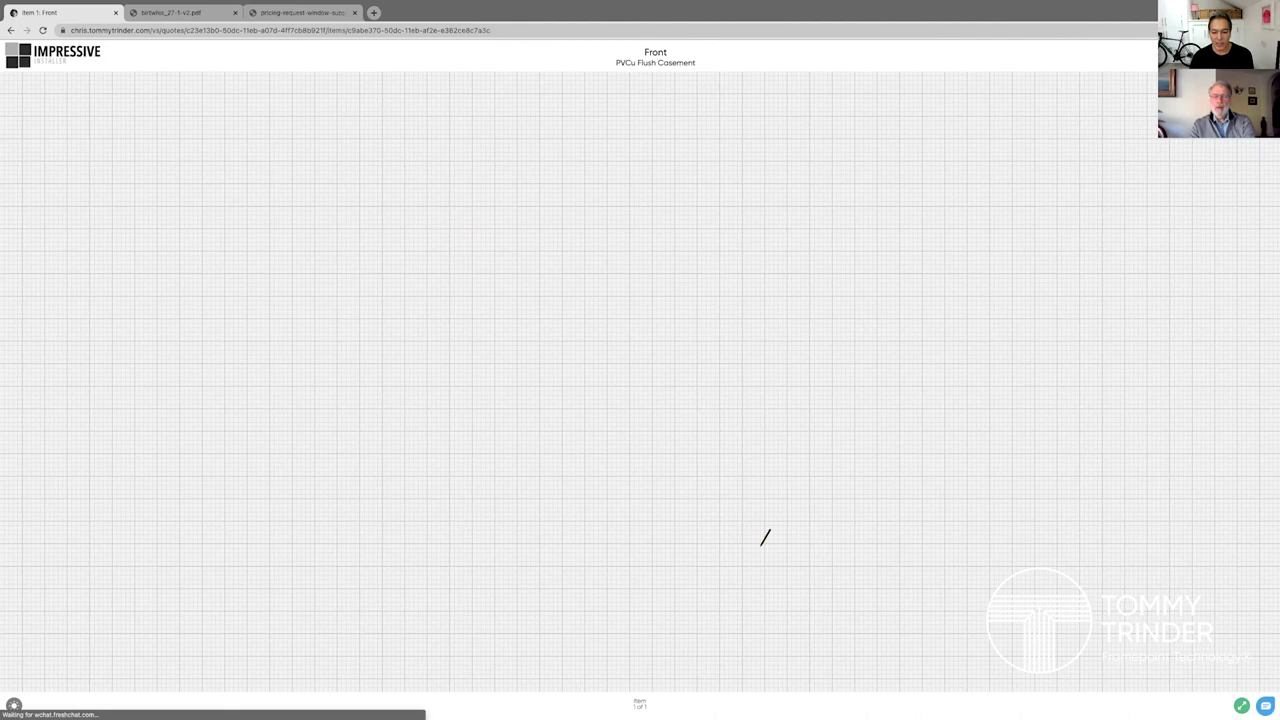
Sketch a two-pane window split by a mullion and size it 1200 × 1200.
drag(765, 537, 458, 200)
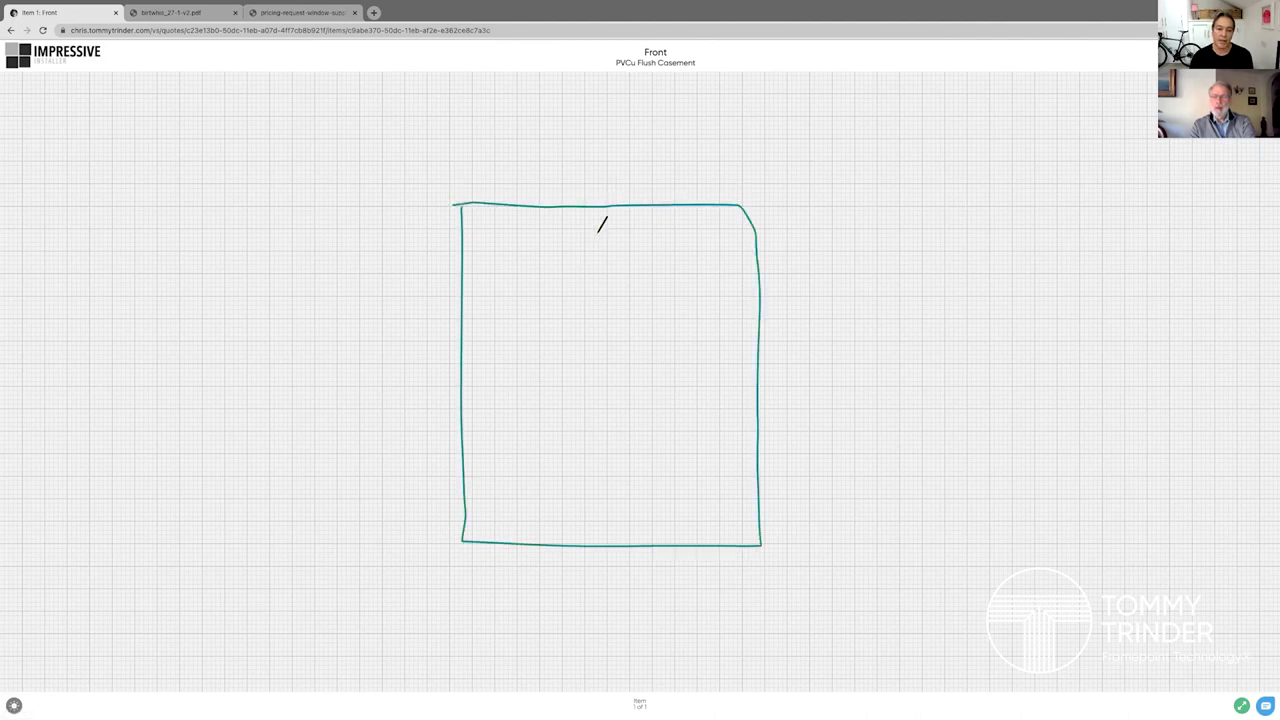
drag(603, 218, 632, 495)
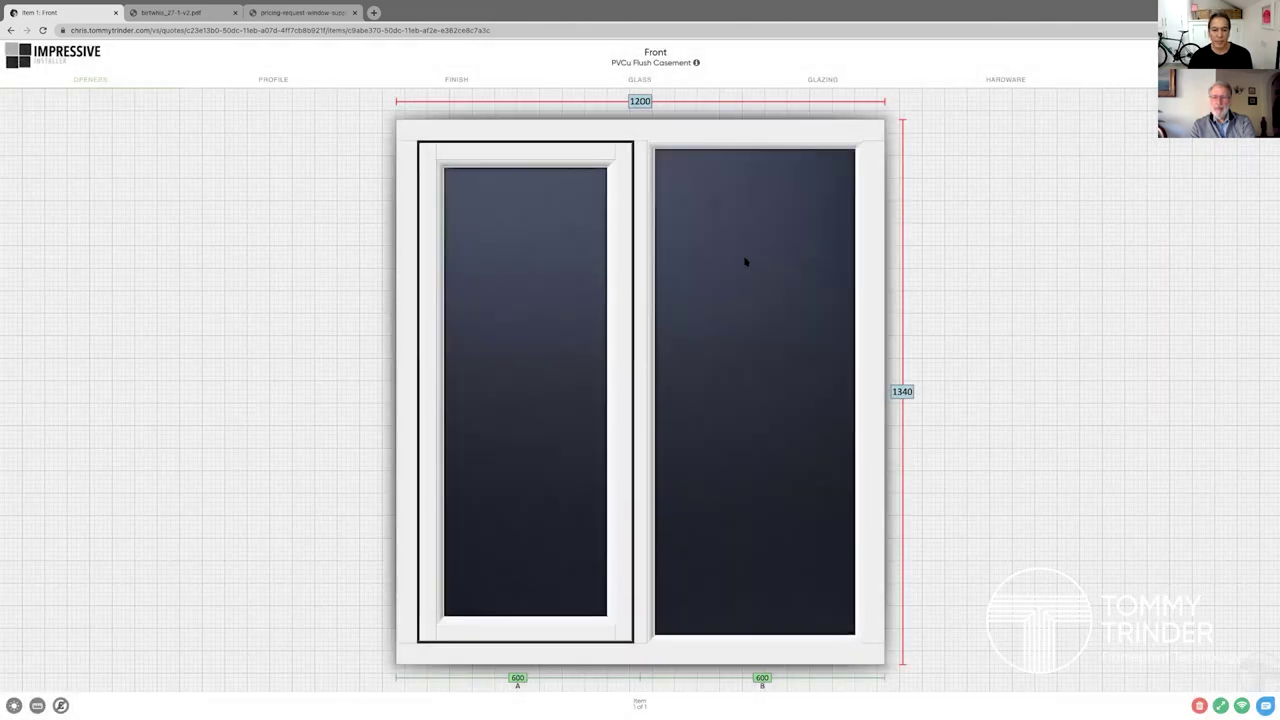
click(745, 262)
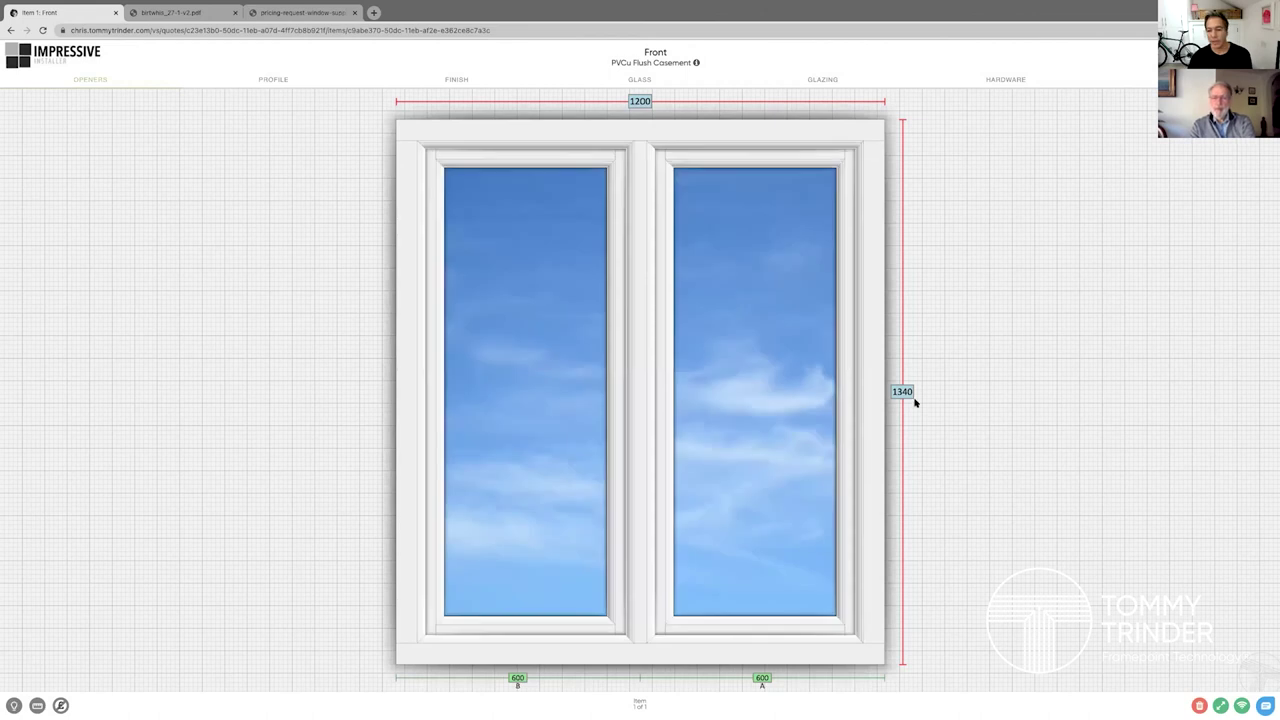
click(748, 101)
double_click(740, 94)
text(1200)
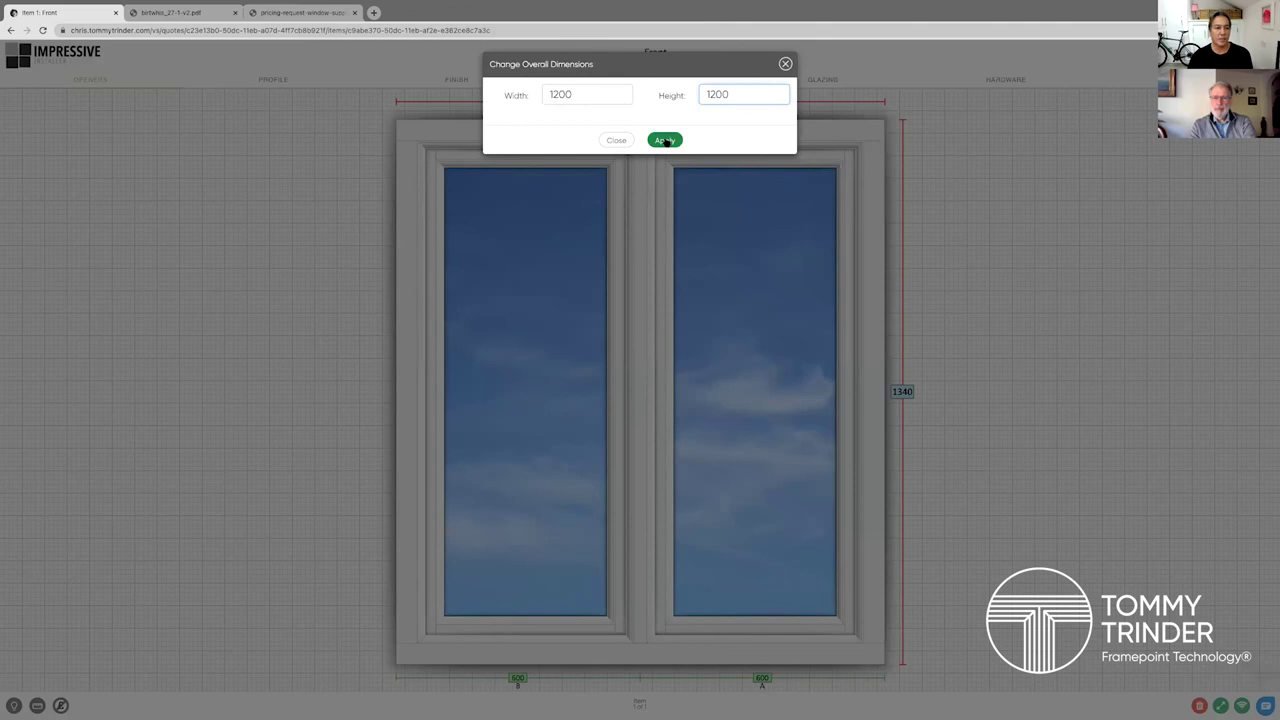
click(665, 140)
Add side-hung openers to both the left and right panes.
click(531, 286)
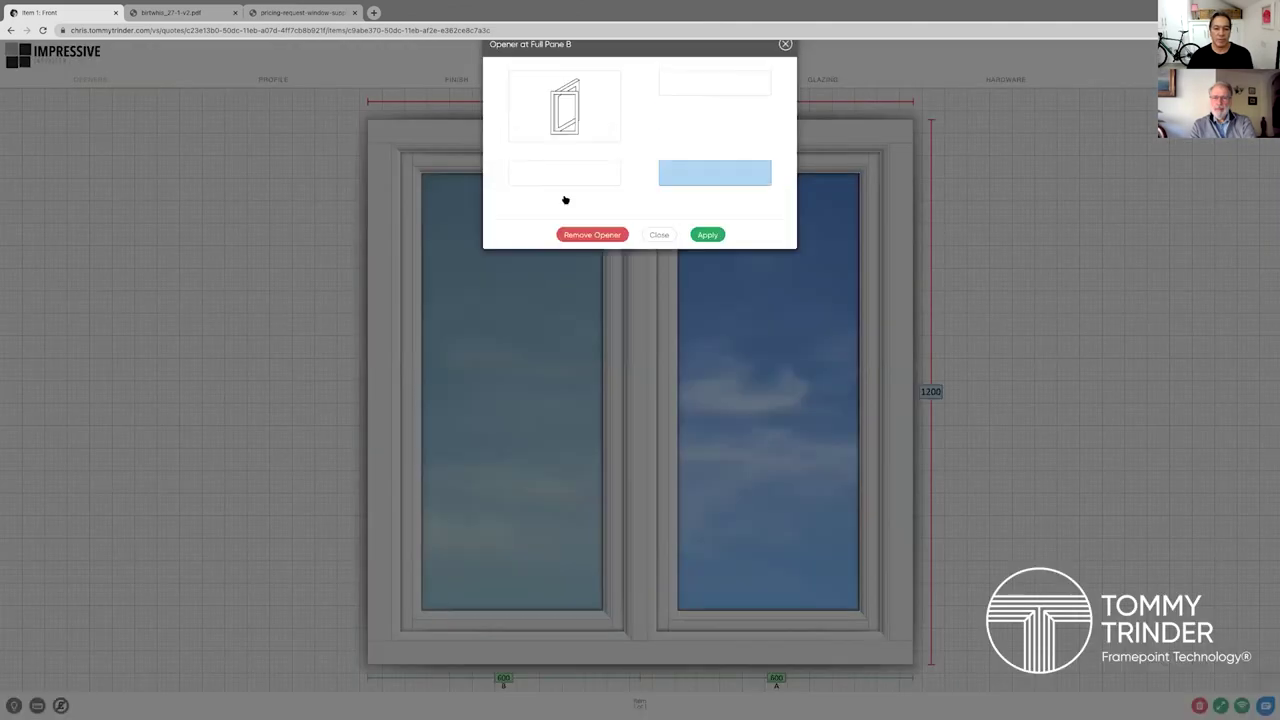
click(573, 122)
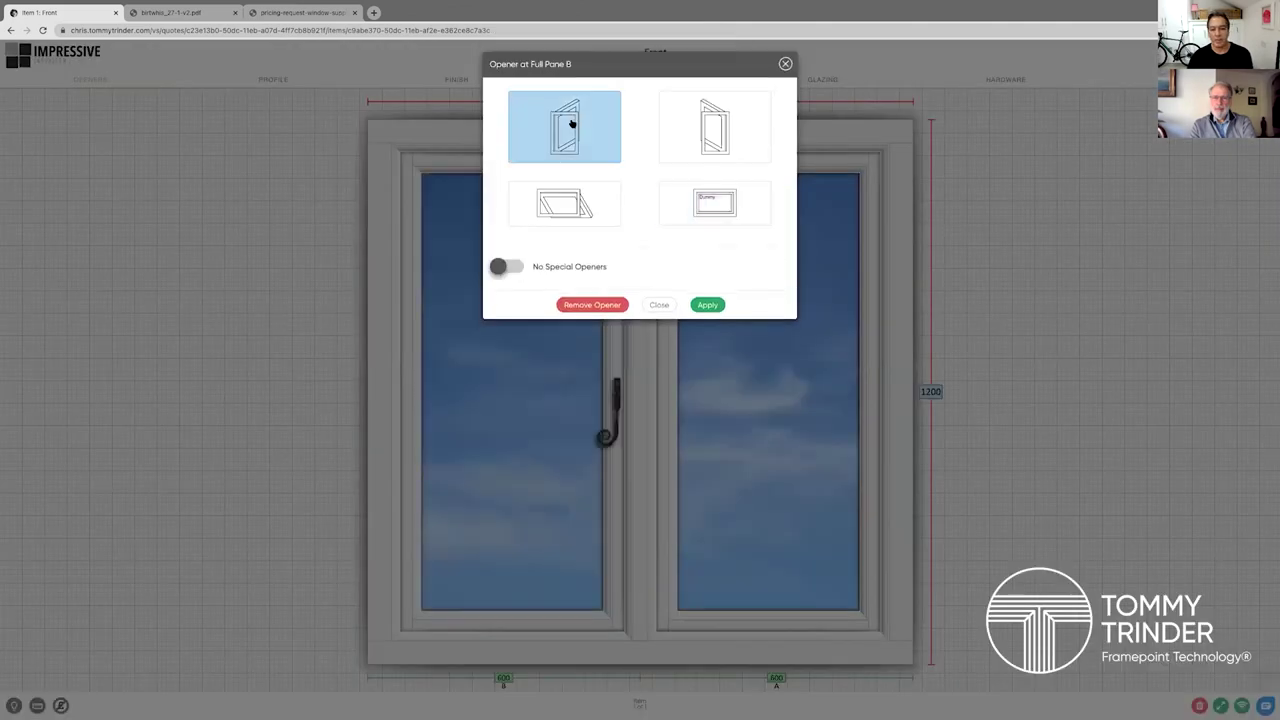
click(708, 305)
click(739, 340)
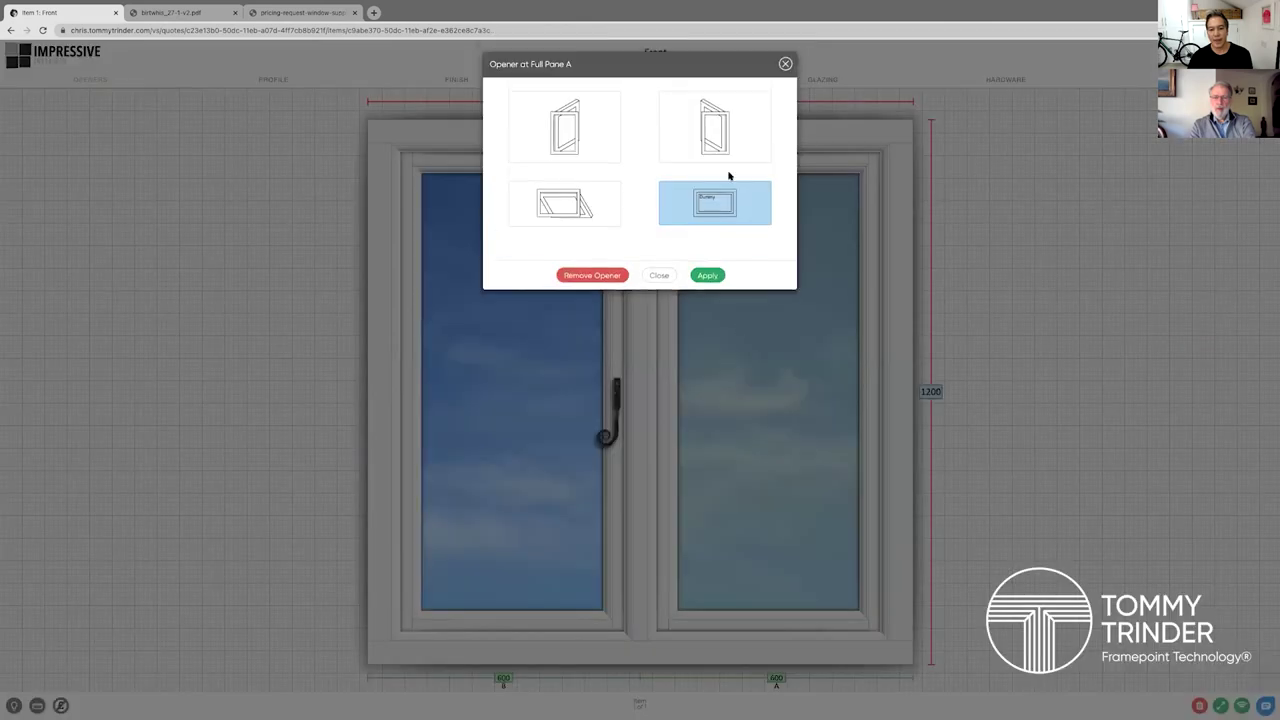
click(715, 142)
click(708, 305)
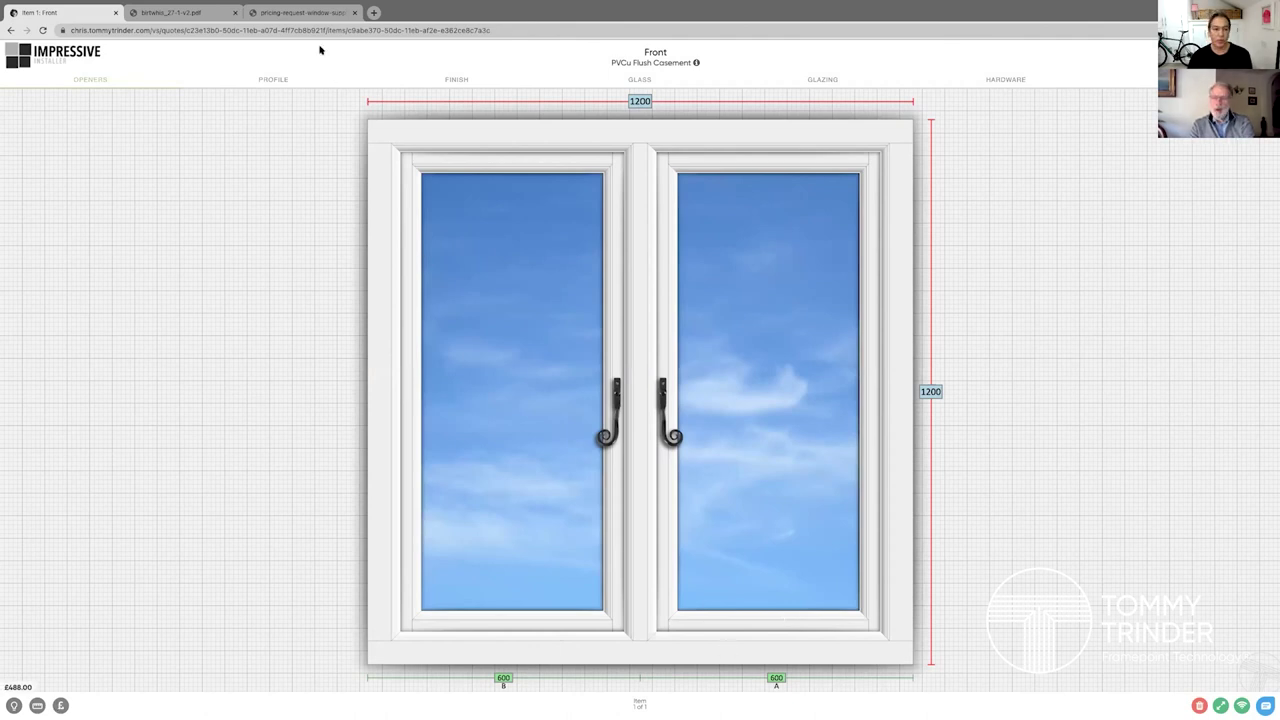
Fit Monkey Tail Gold handles to the Front casement through Manage Hardware.
click(1010, 80)
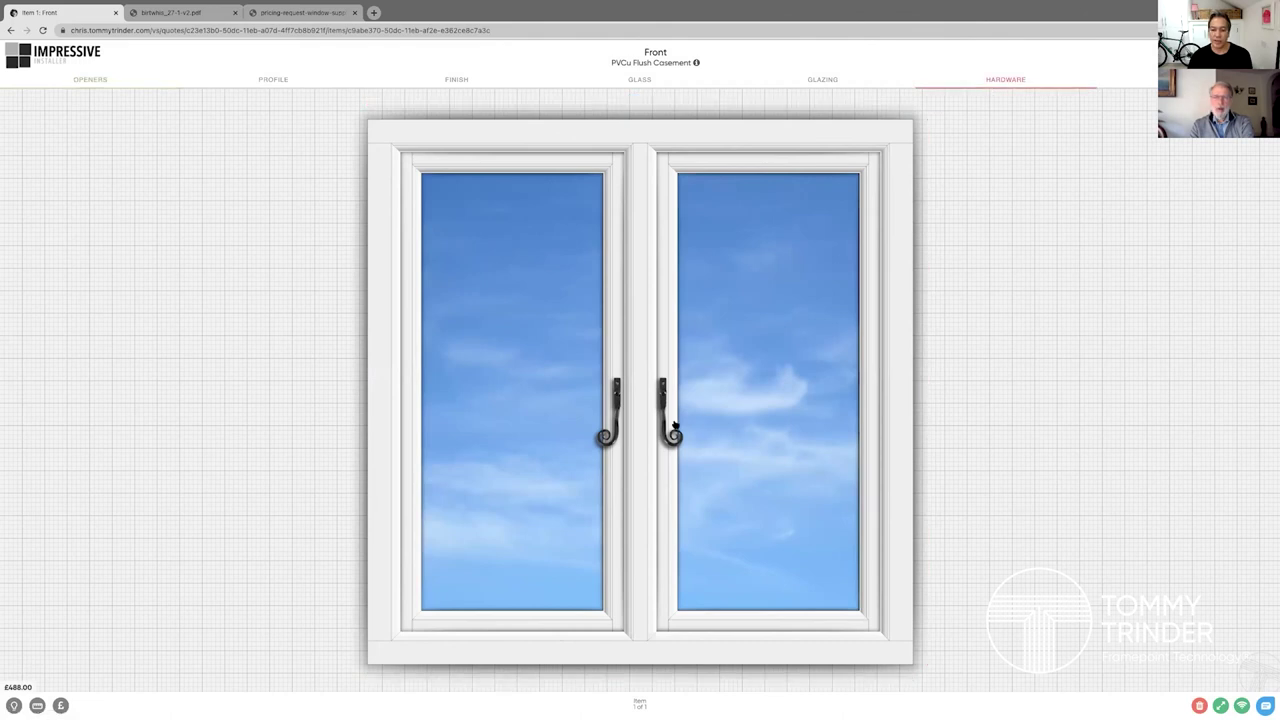
click(670, 430)
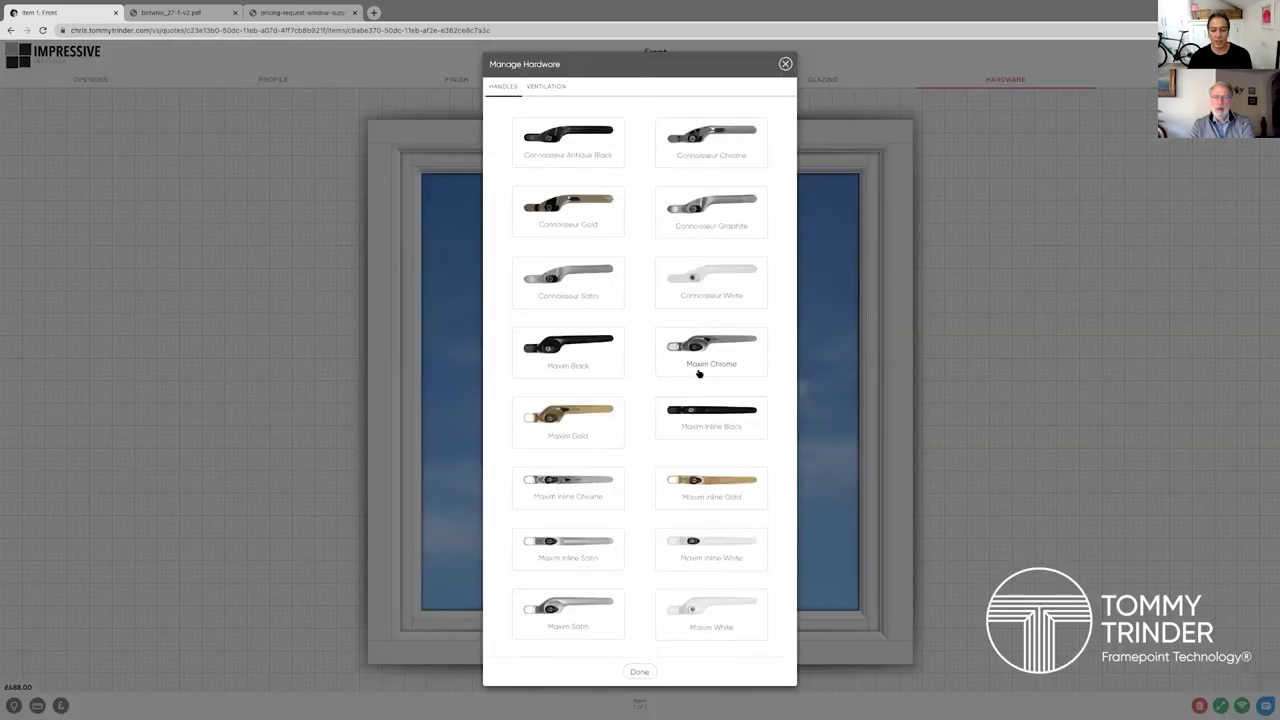
scroll(699, 374, down, 5)
scroll(699, 374, down, 3)
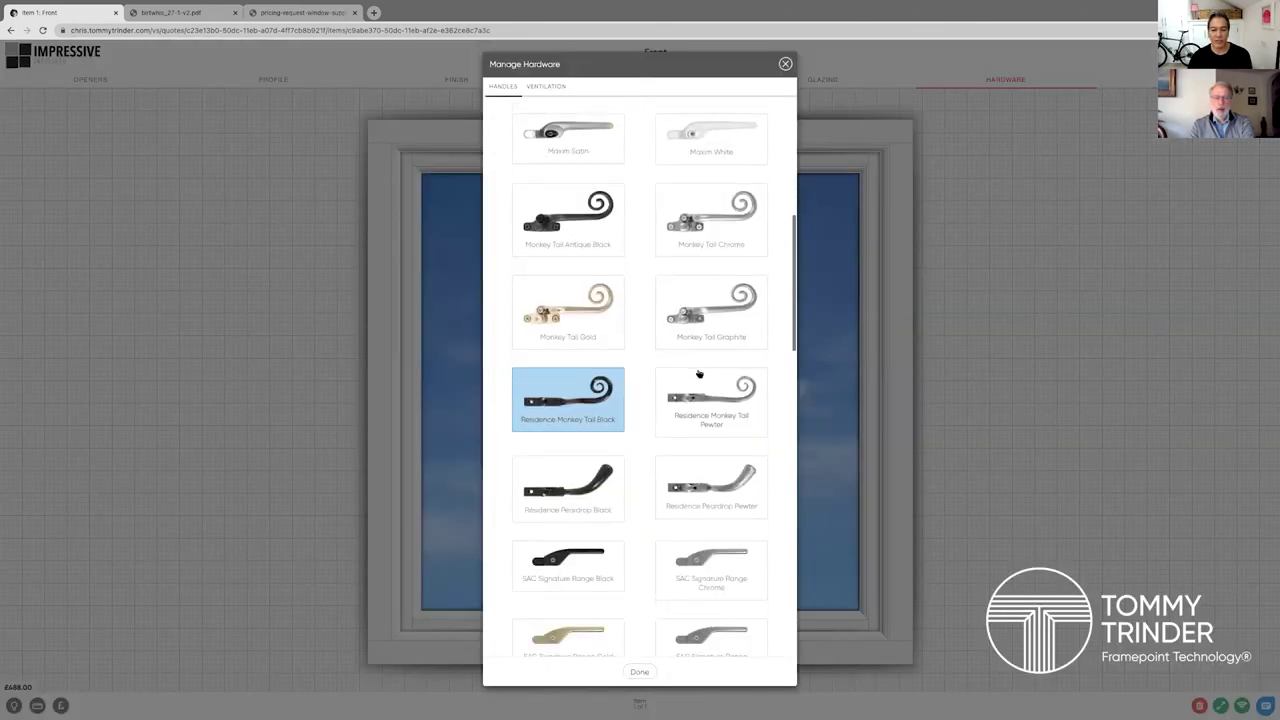
click(568, 330)
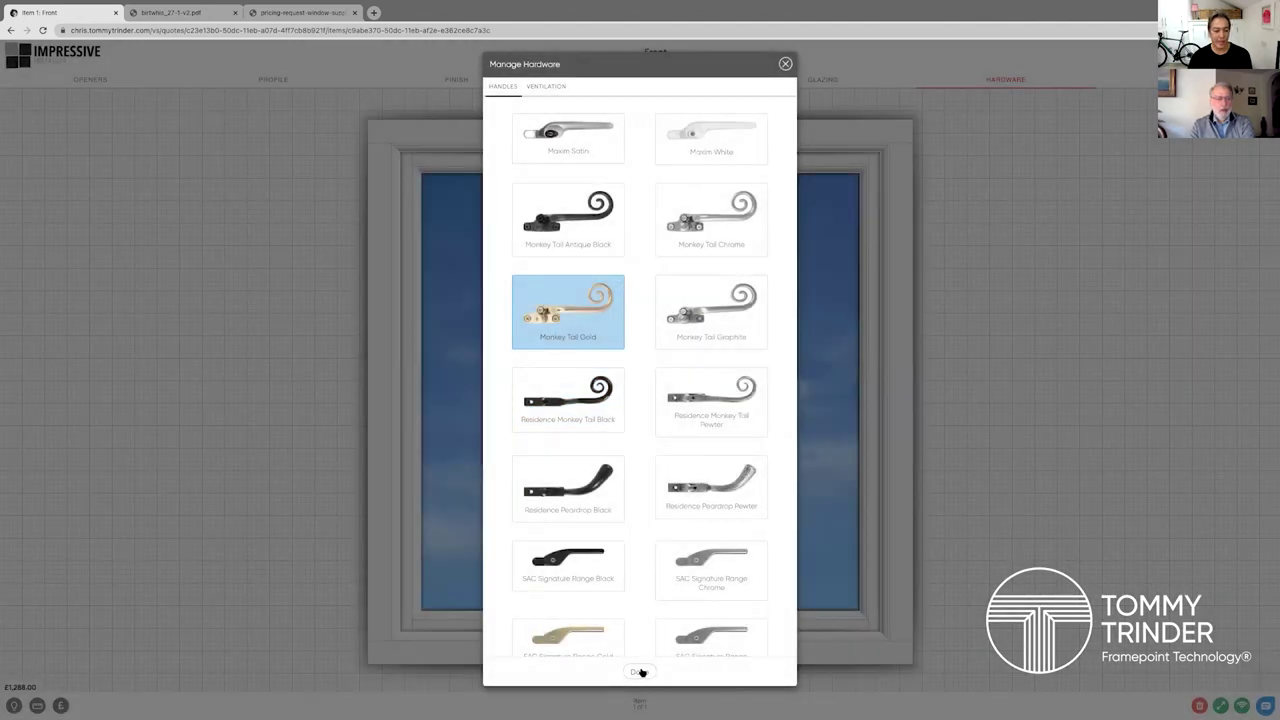
click(642, 673)
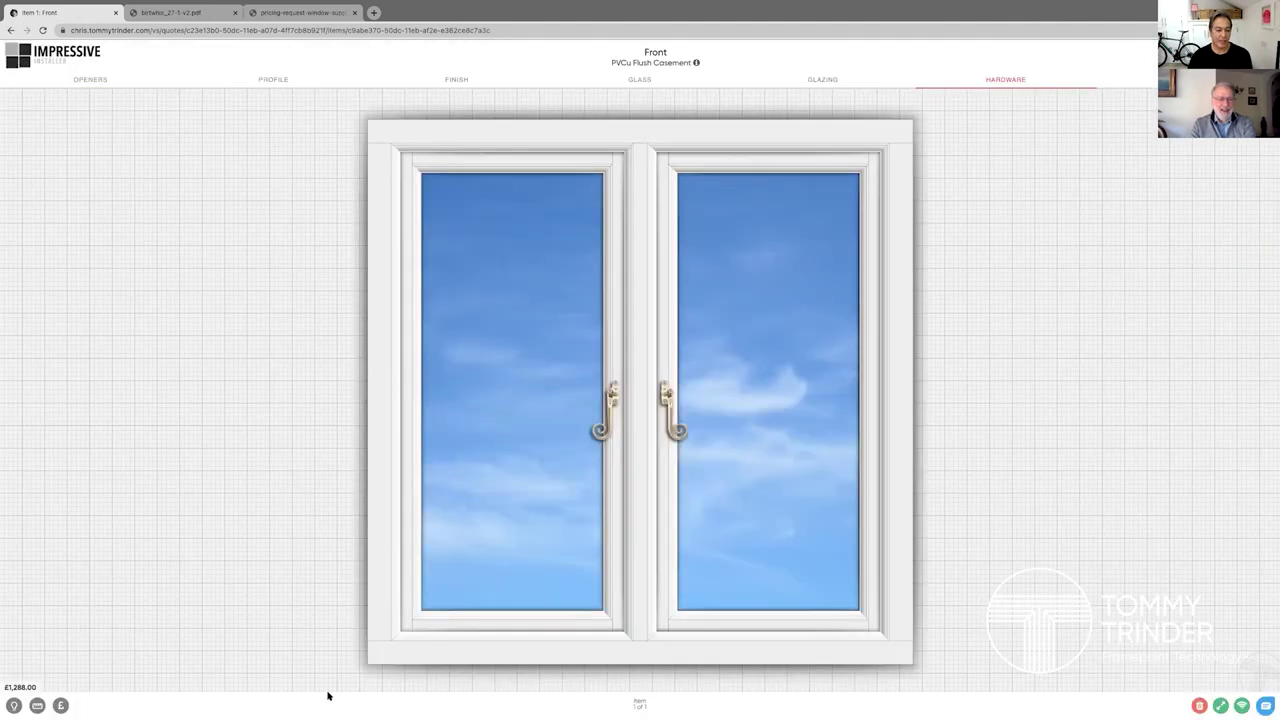